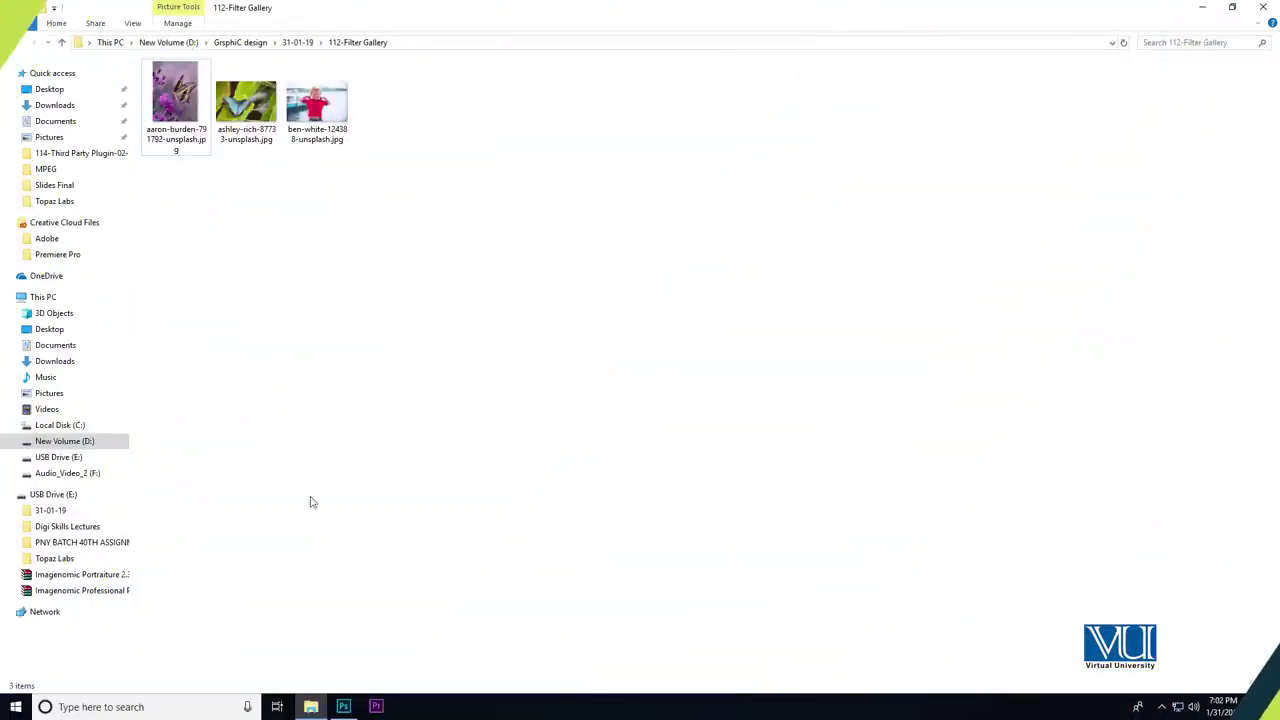
Open the butterfly photo in Photoshop and show it in full-screen view.
click(343, 707)
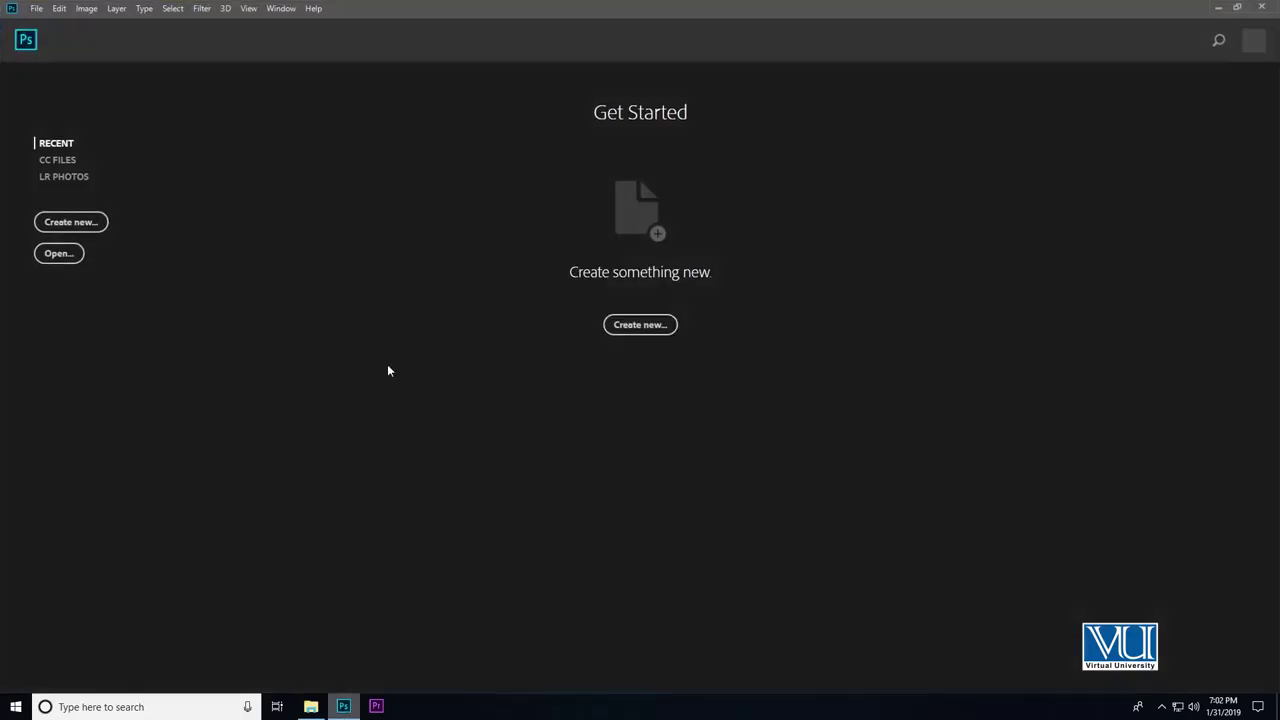
click(1220, 9)
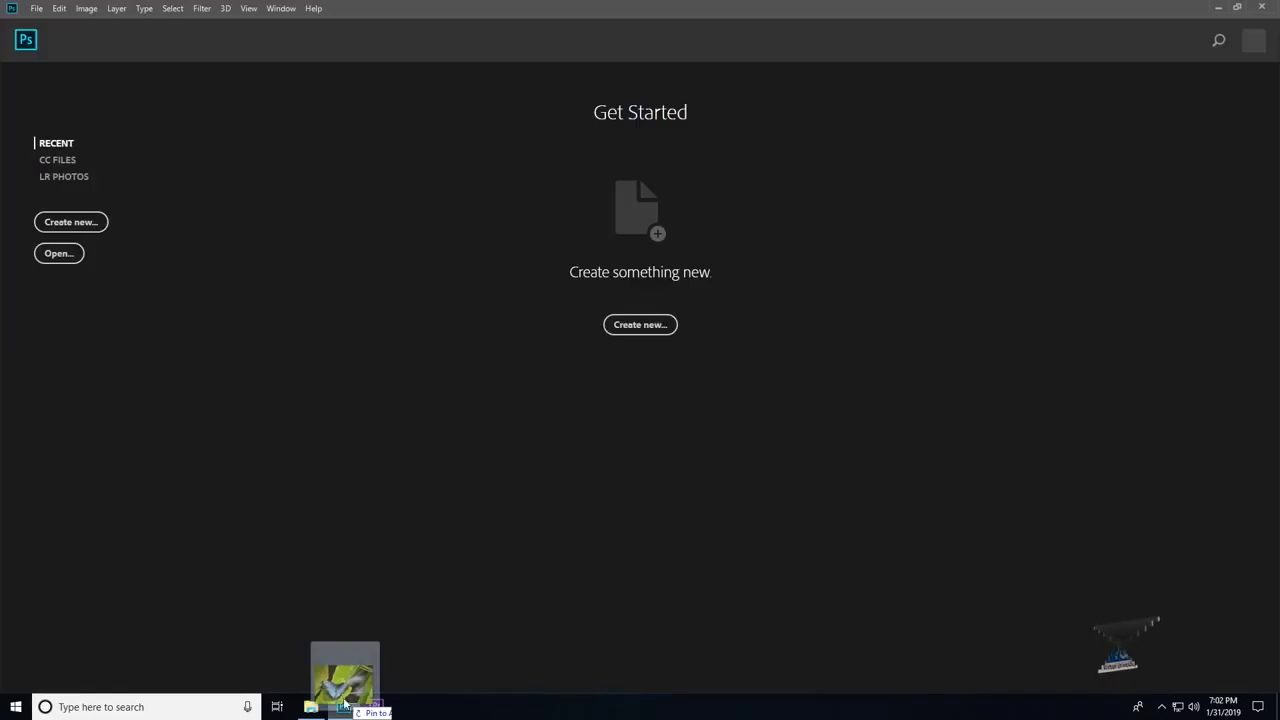
drag(352, 708, 534, 286)
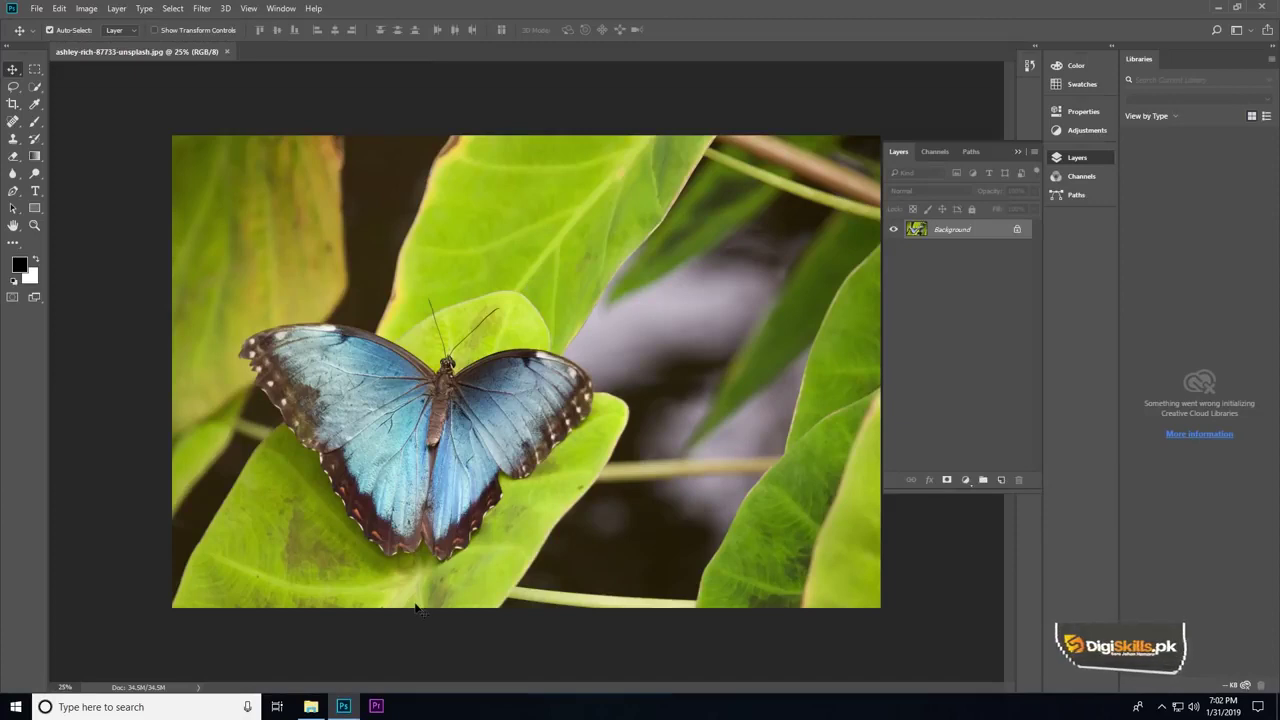
key(f)
mouse_move(633, 309)
mouse_down()
mouse_move(477, 303)
mouse_move(445, 276)
mouse_up()
Unlock the Background layer into Layer 0 and choose Filter Gallery from the Filter menu.
click(1017, 227)
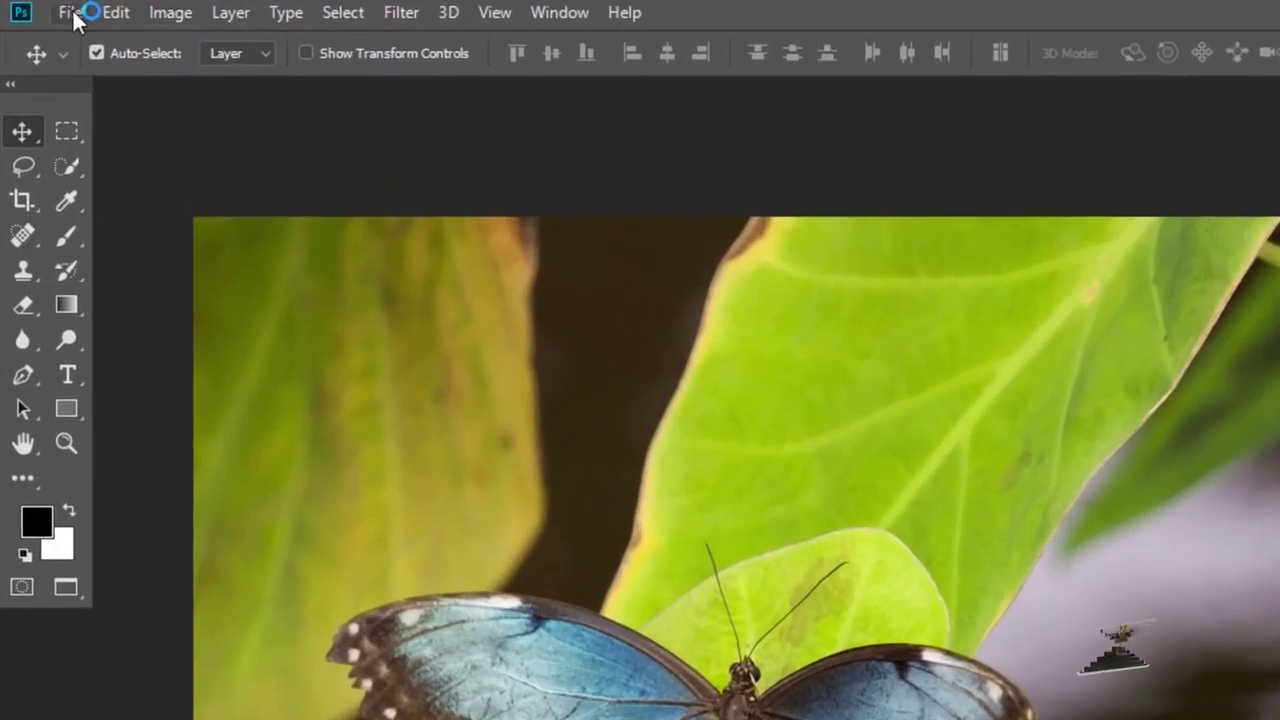
click(401, 12)
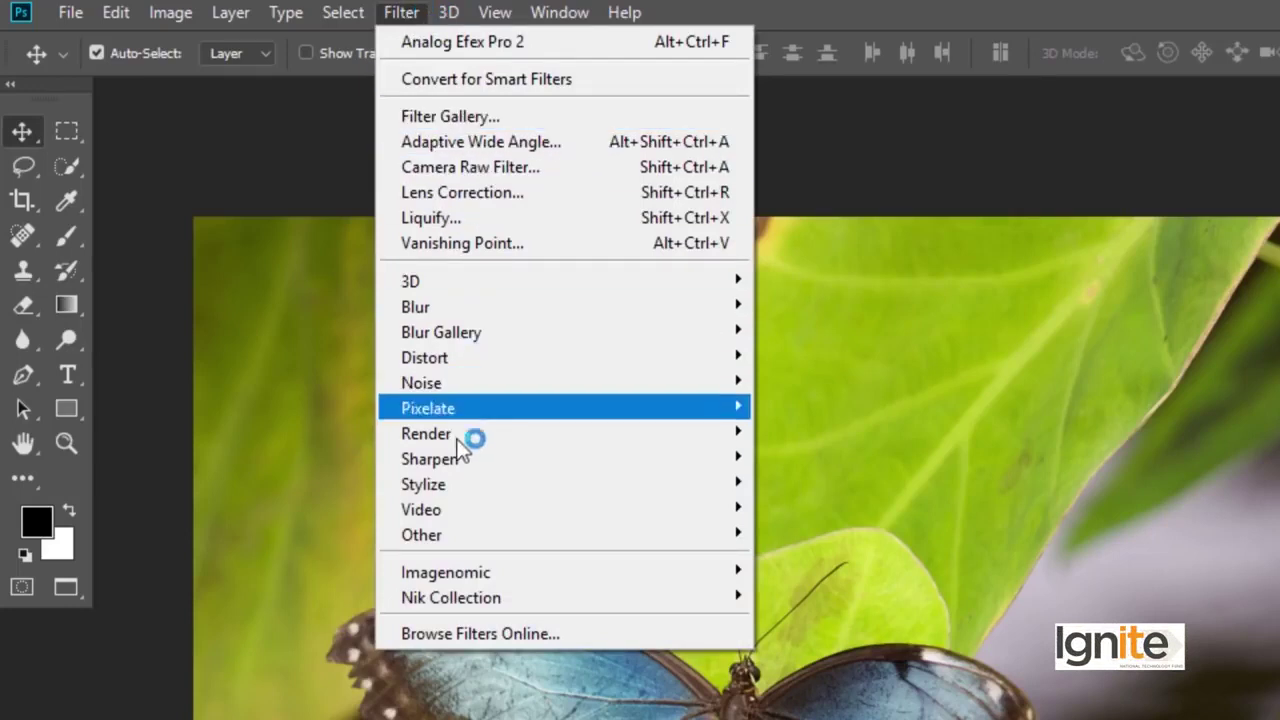
click(401, 12)
click(401, 12)
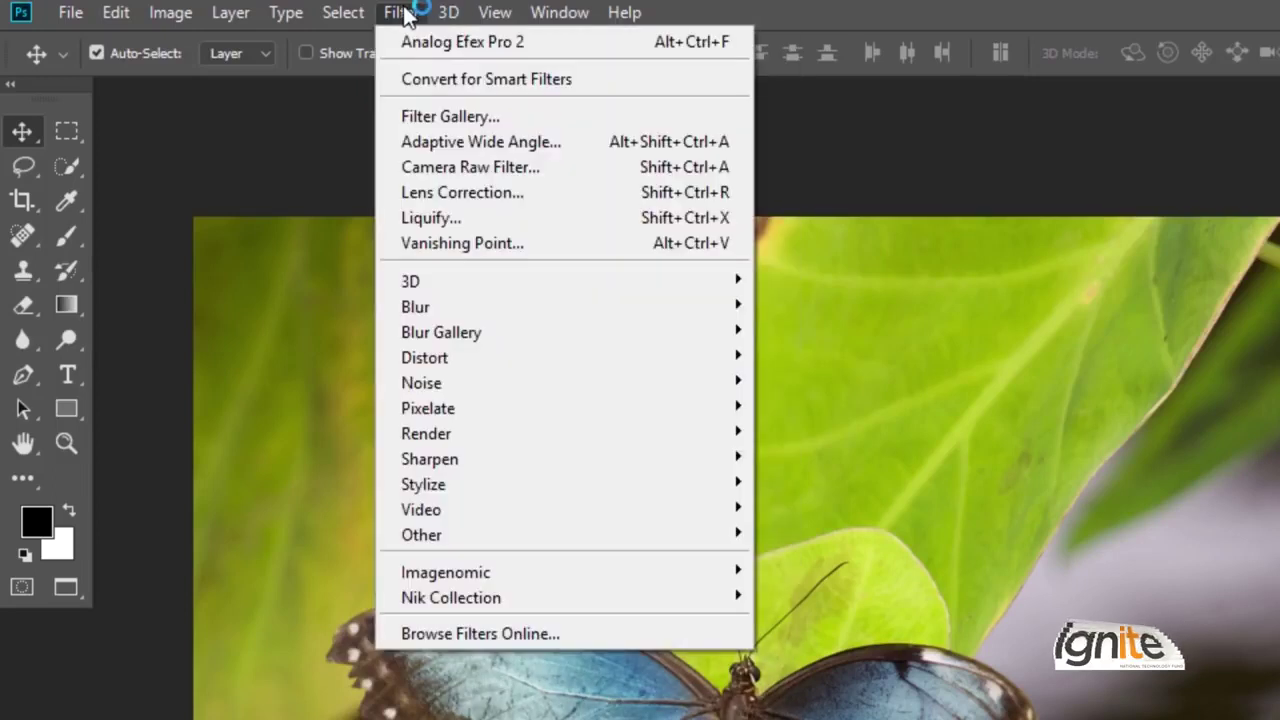
click(447, 110)
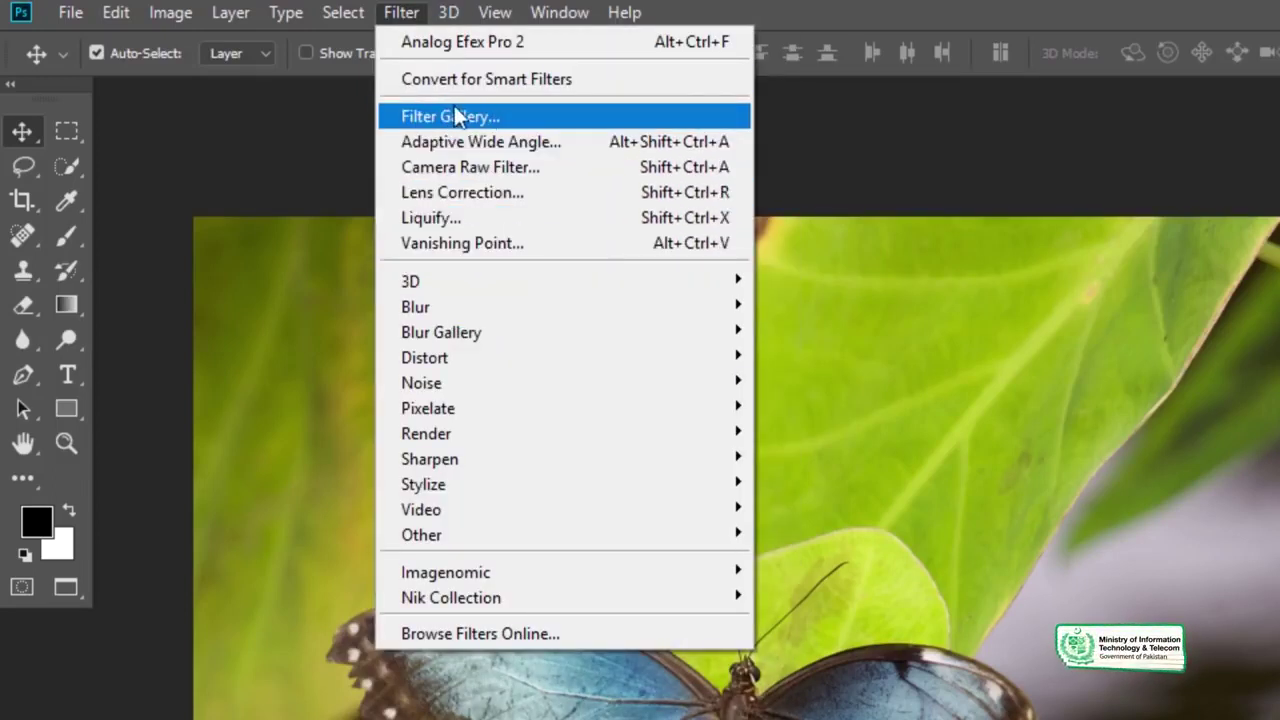
Open the Filter Gallery, zoom its preview out to 25%, and expand the Artistic set.
click(523, 117)
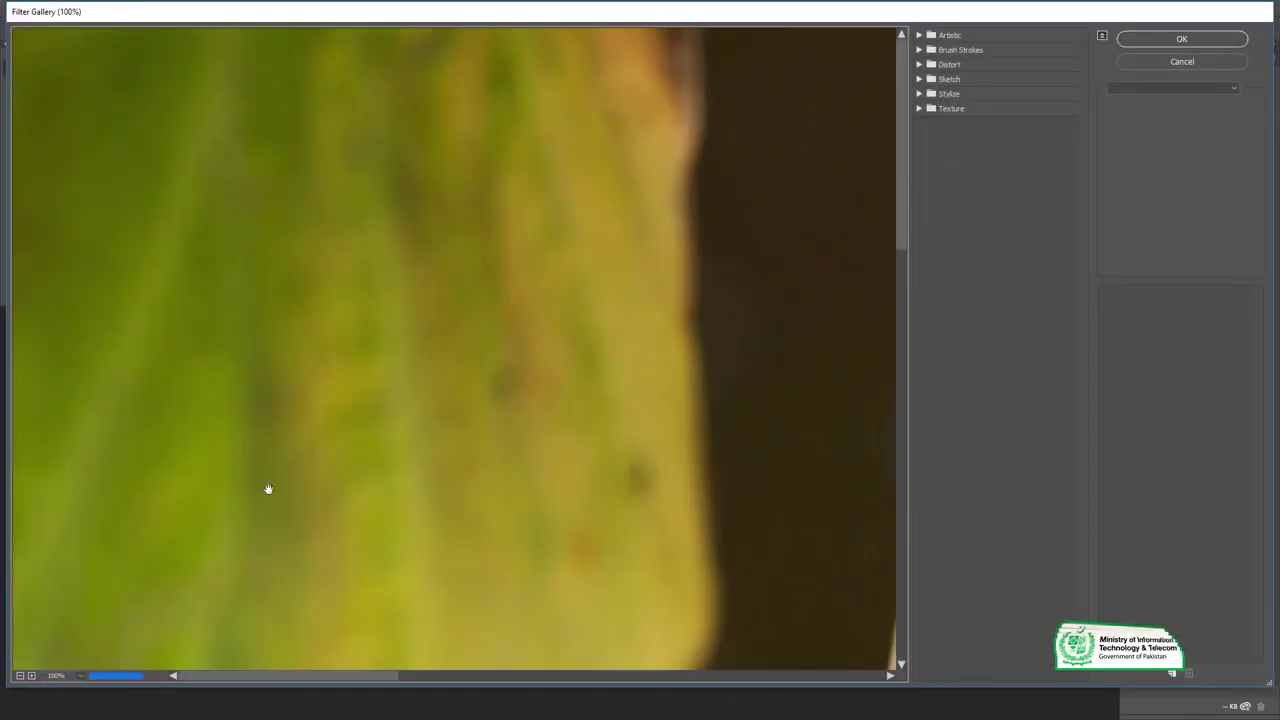
click(19, 676)
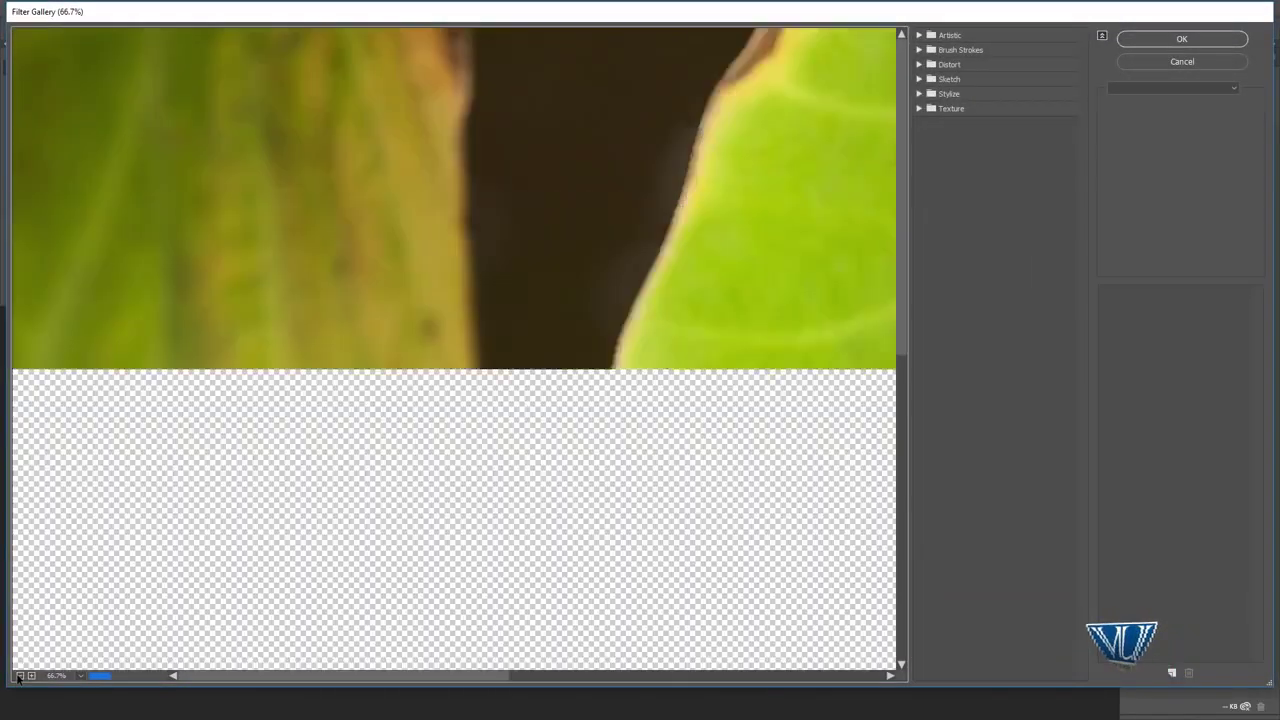
click(19, 676)
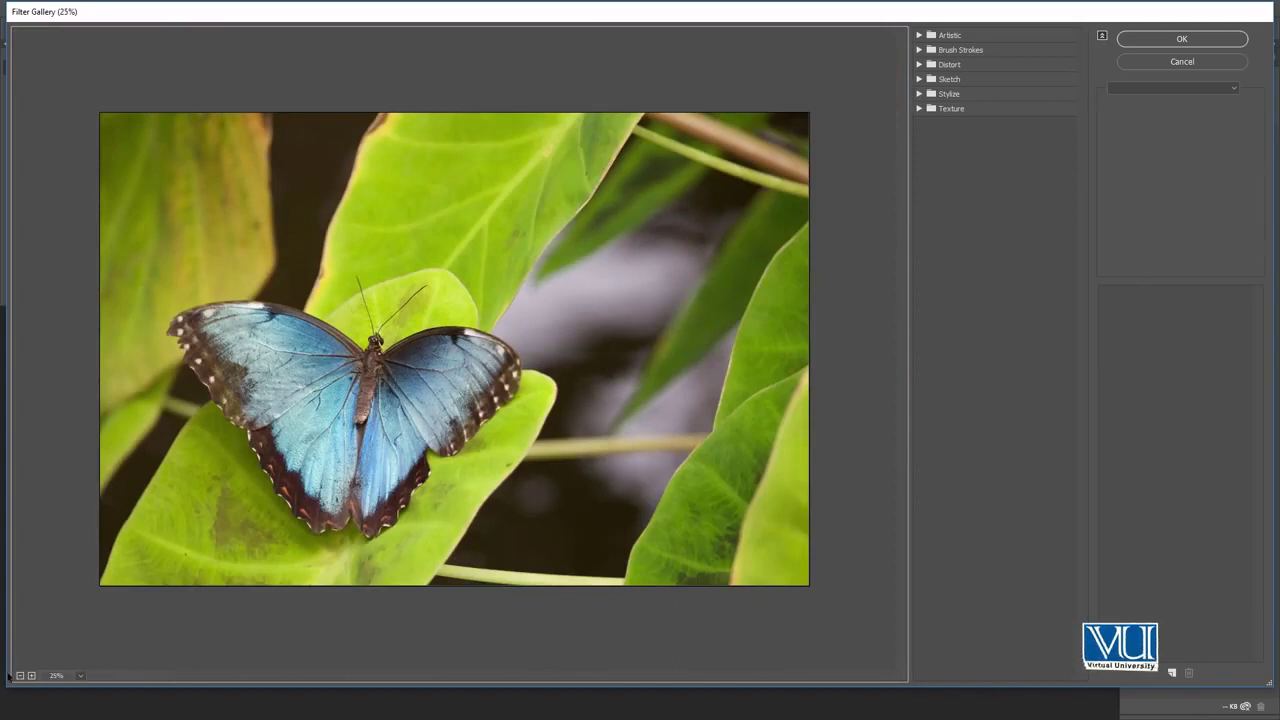
click(31, 676)
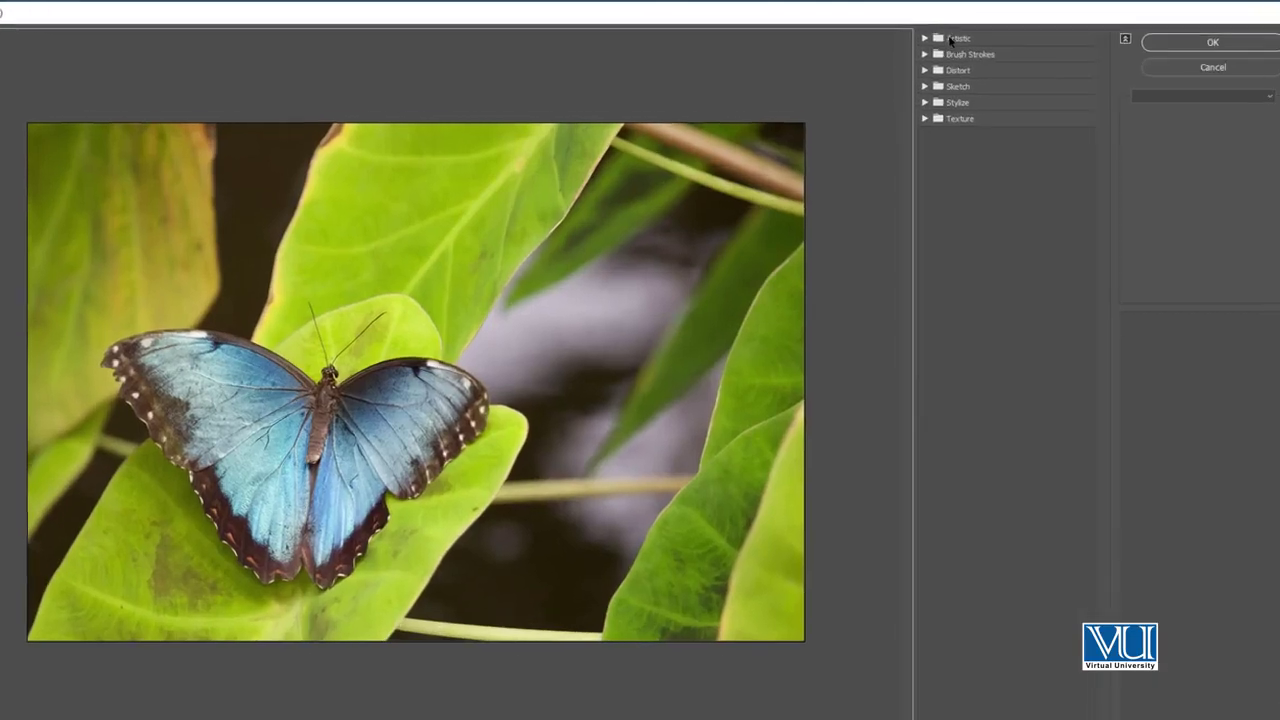
click(935, 37)
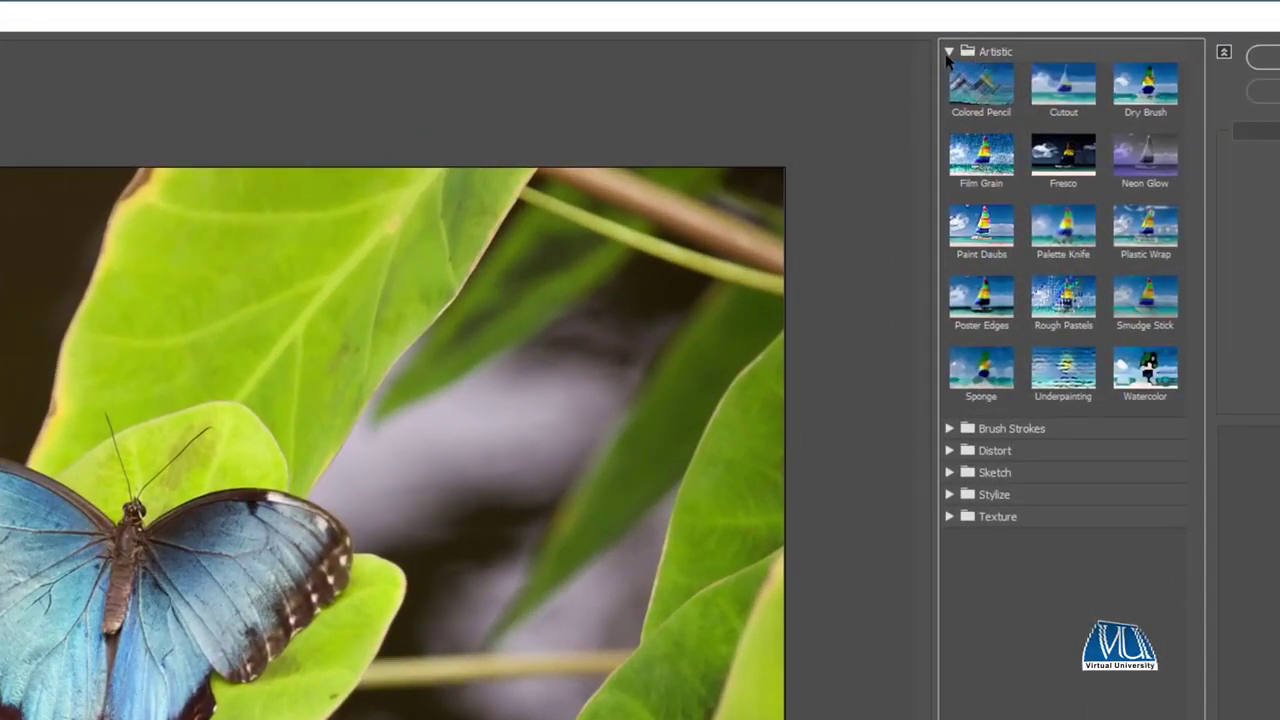
Browse the Artistic, Brush Strokes and Sketch filter sets, leaving Artistic expanded.
click(948, 54)
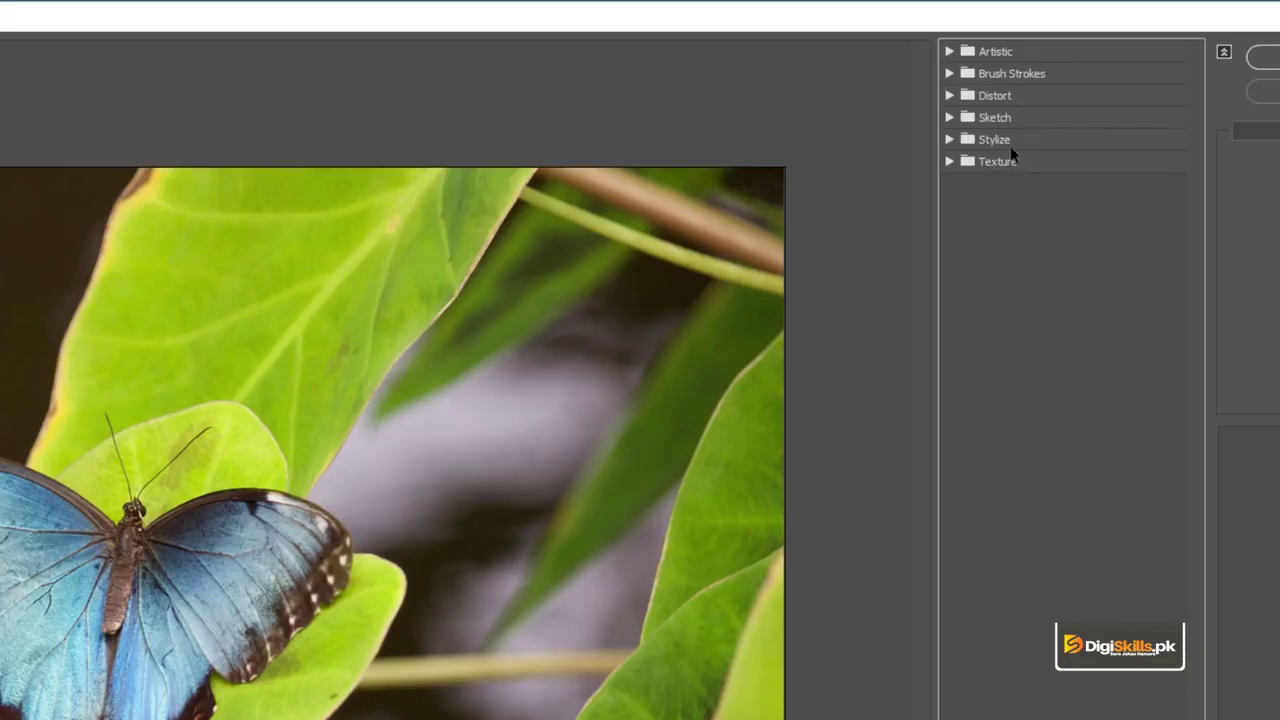
click(986, 52)
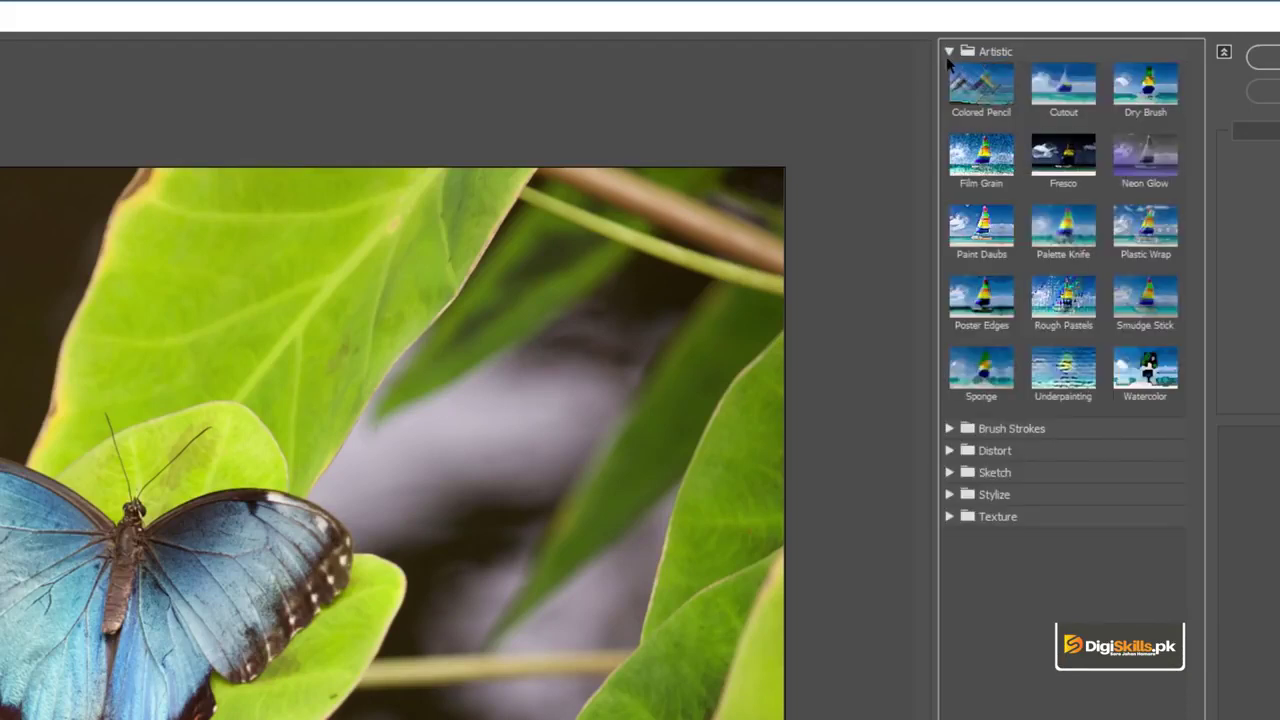
click(952, 52)
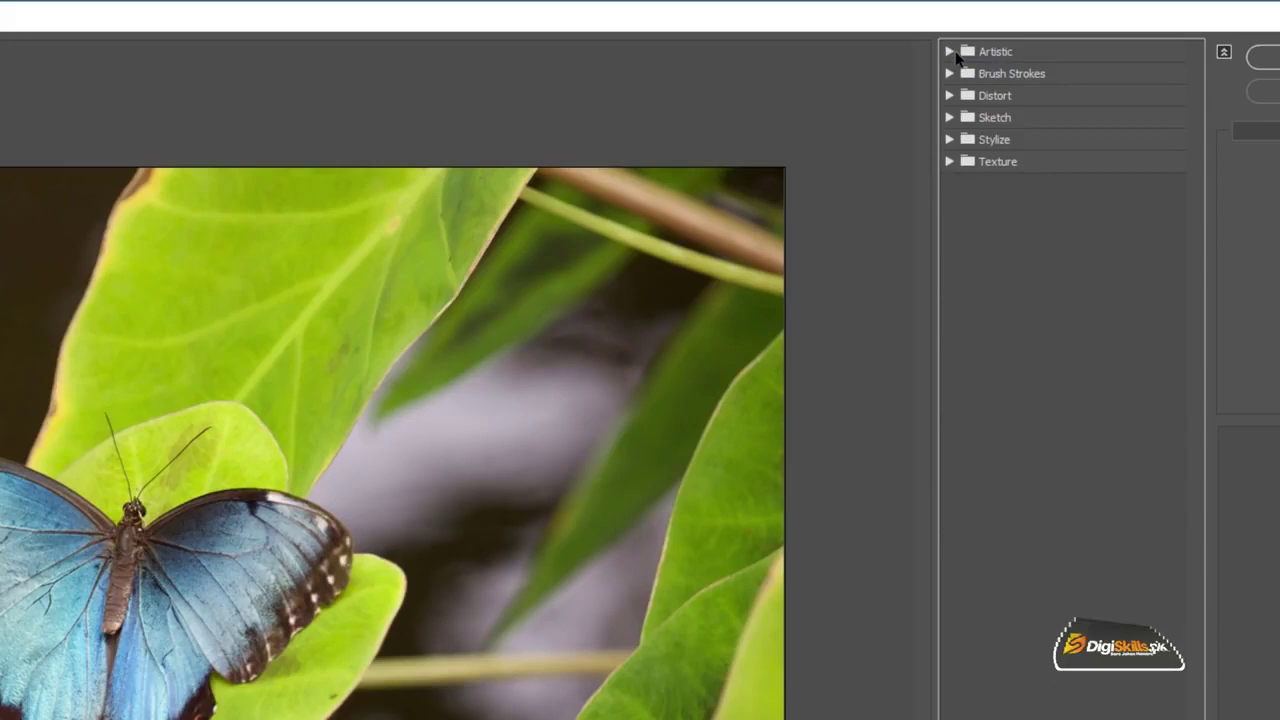
click(949, 74)
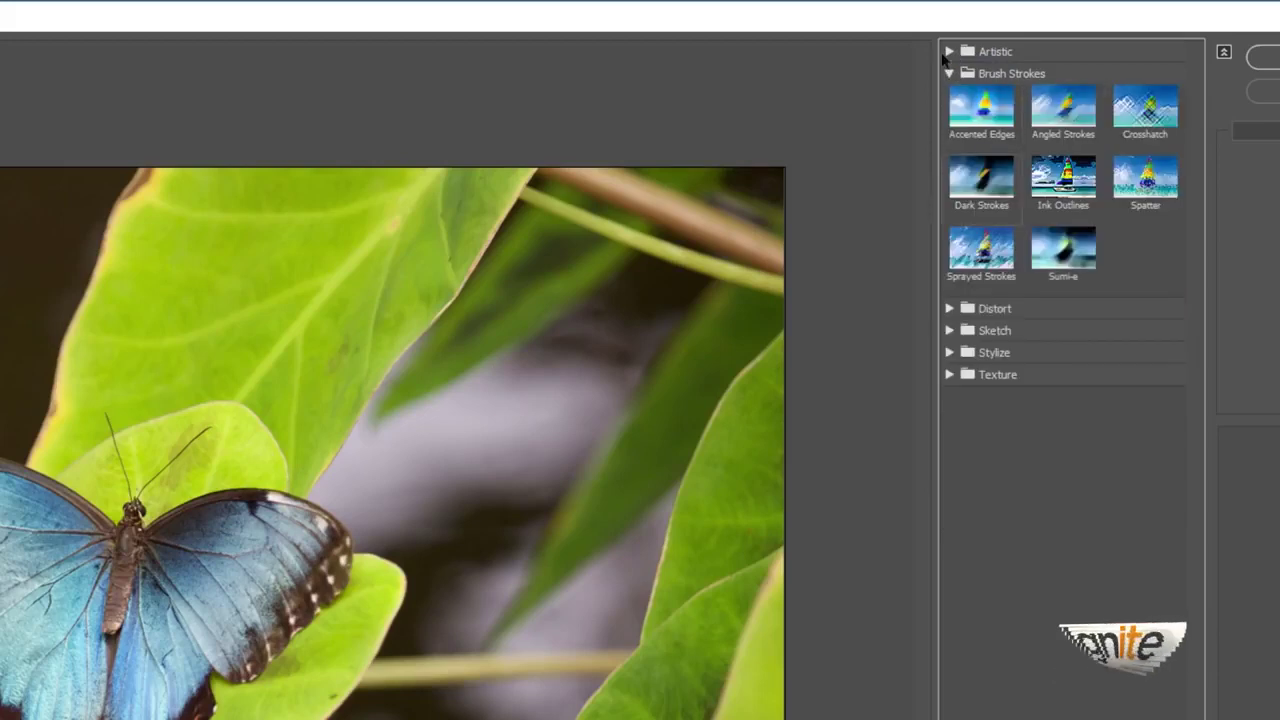
click(950, 73)
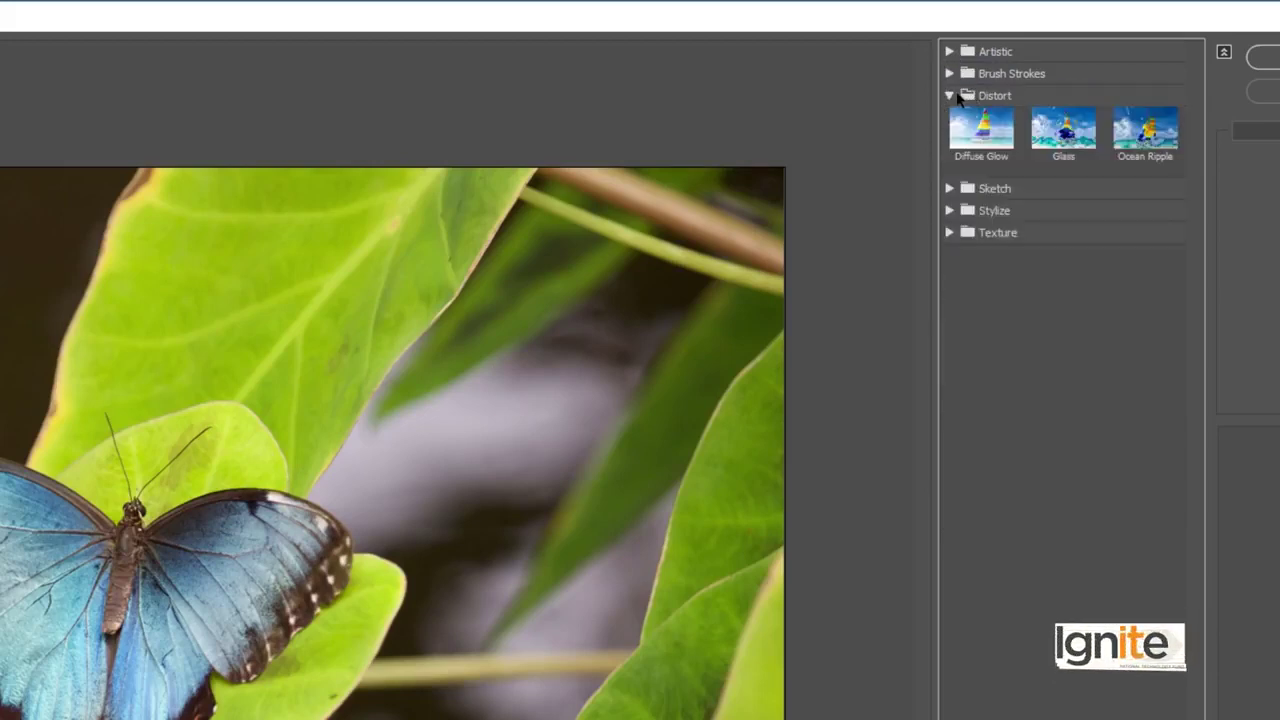
click(965, 119)
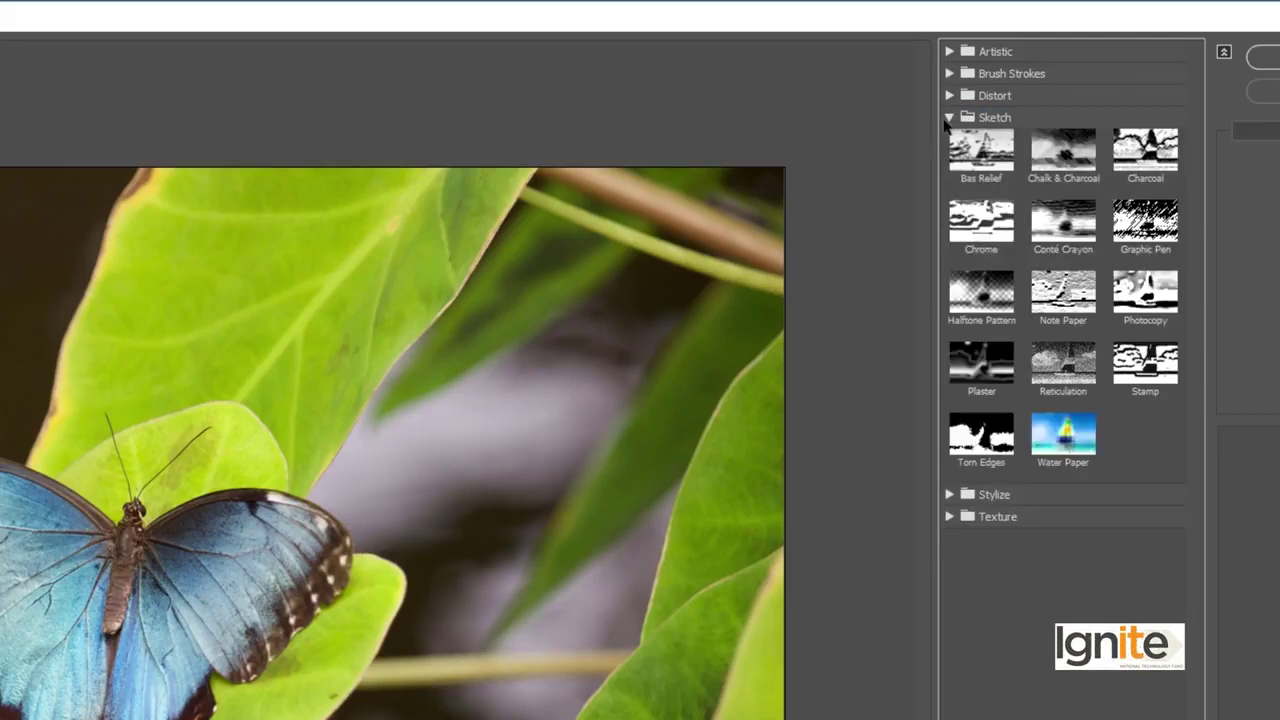
click(949, 118)
click(990, 50)
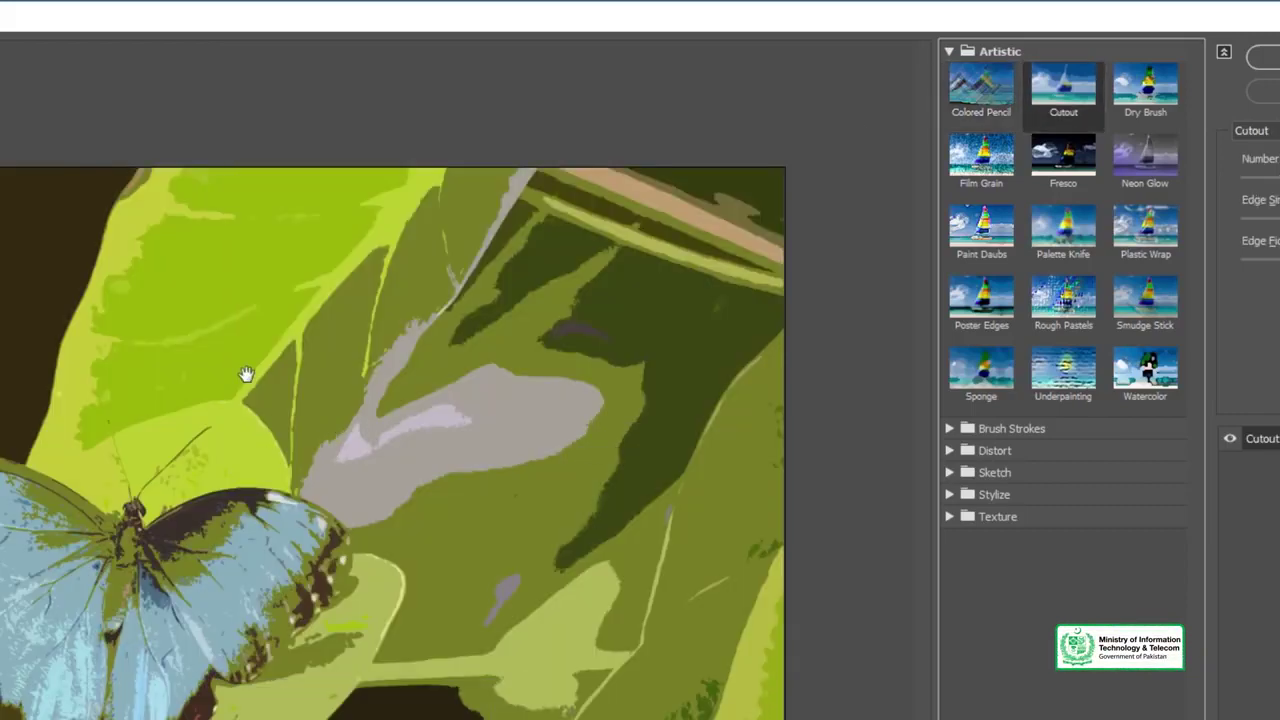
Preview Film Grain, Rough Pastels, Poster Edges, Dry Brush, Neon Glow, Plastic Wrap, Smudge Stick, Watercolor, ending on Underpainting.
click(987, 170)
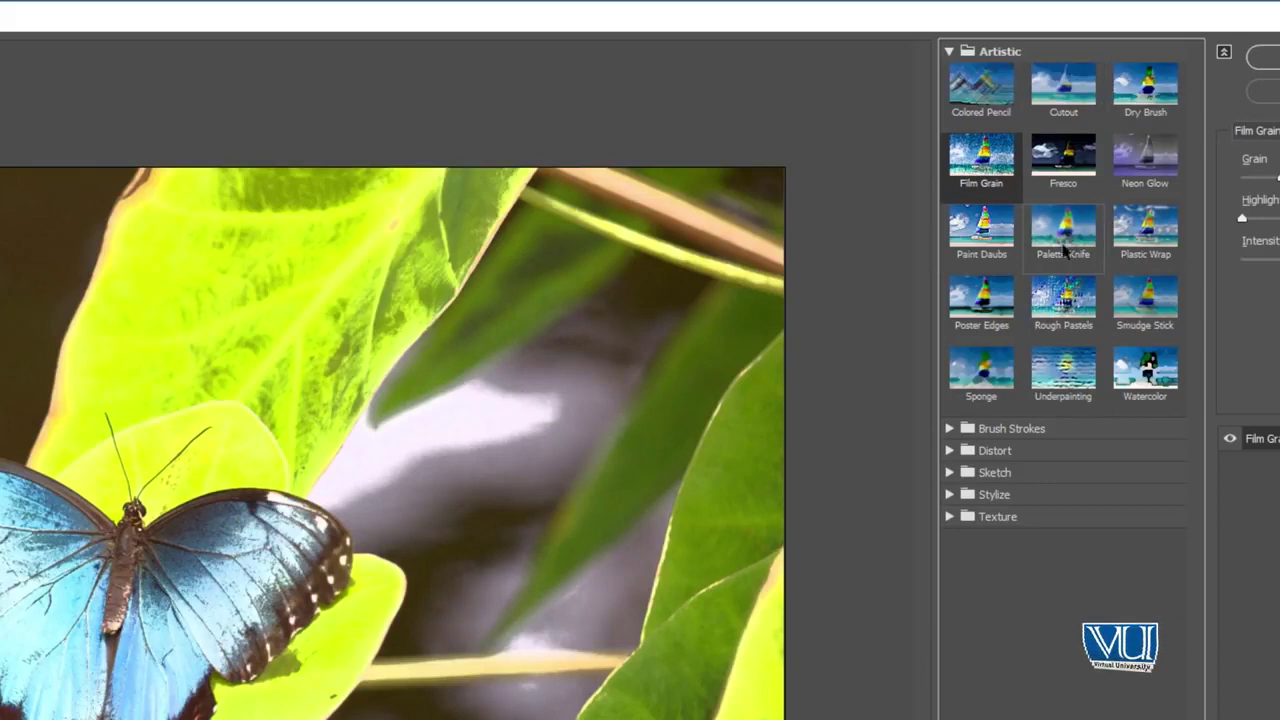
click(1059, 312)
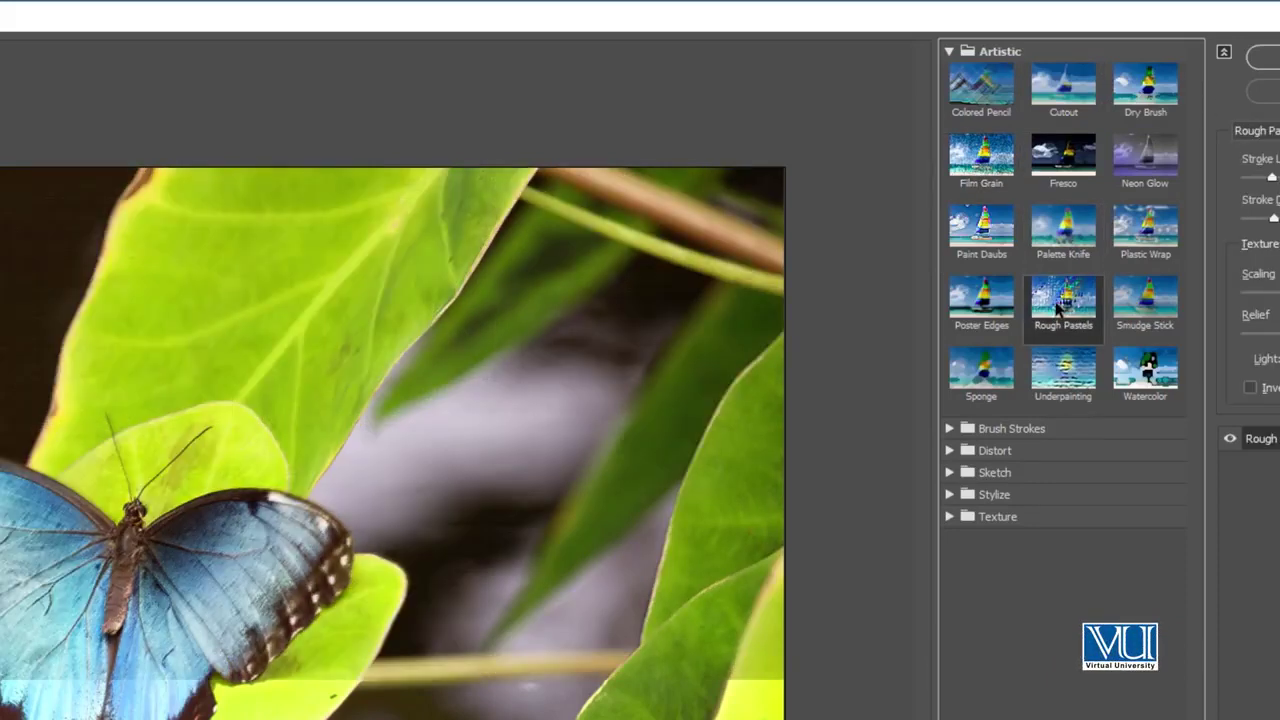
click(985, 295)
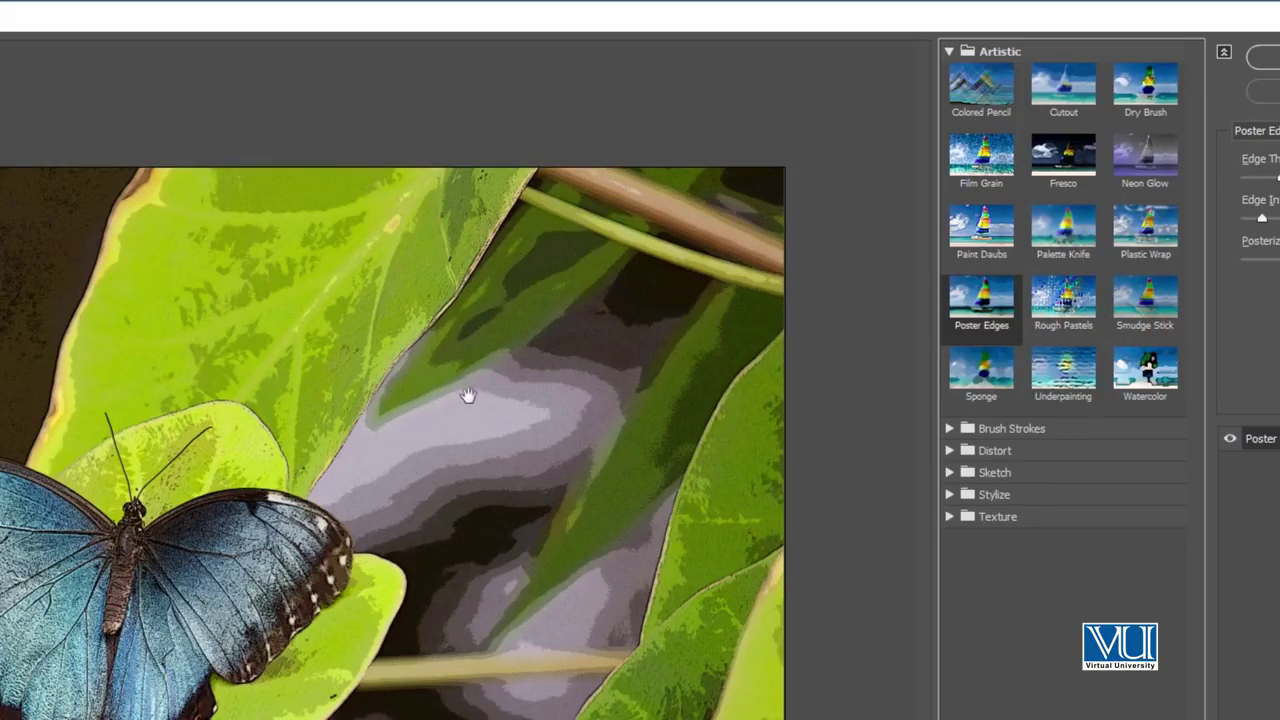
click(1169, 97)
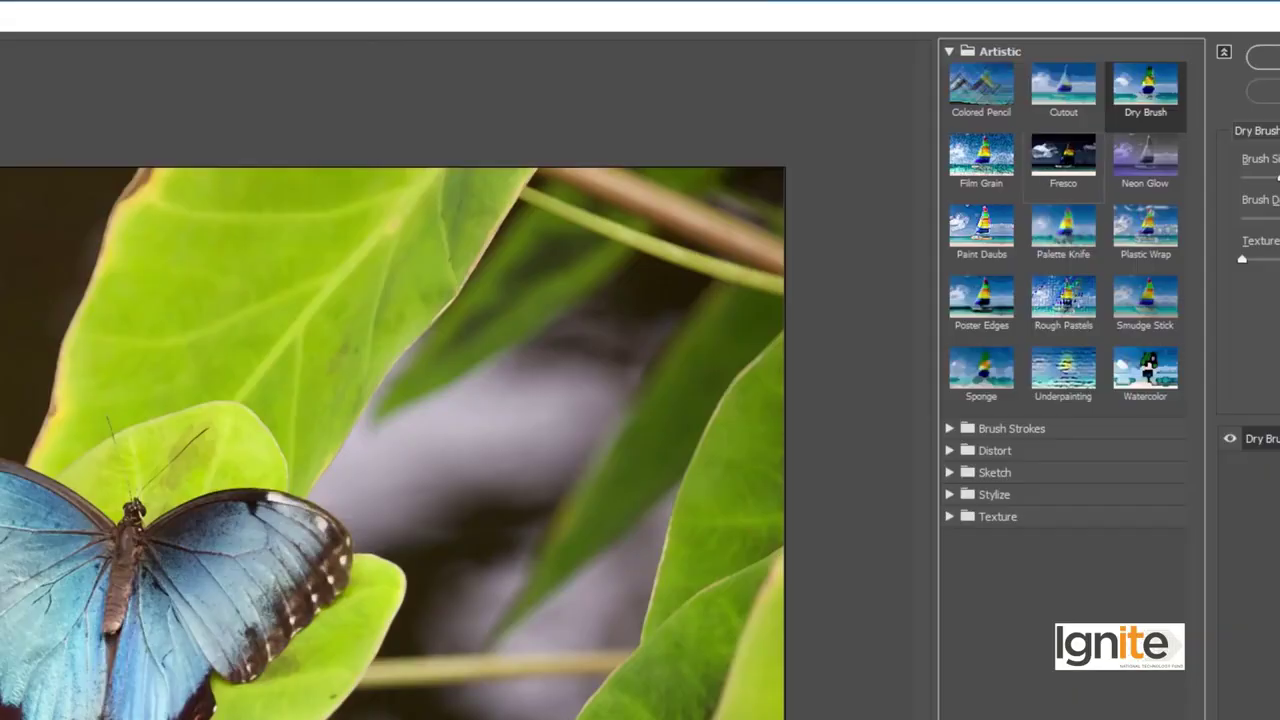
click(1145, 158)
click(1140, 235)
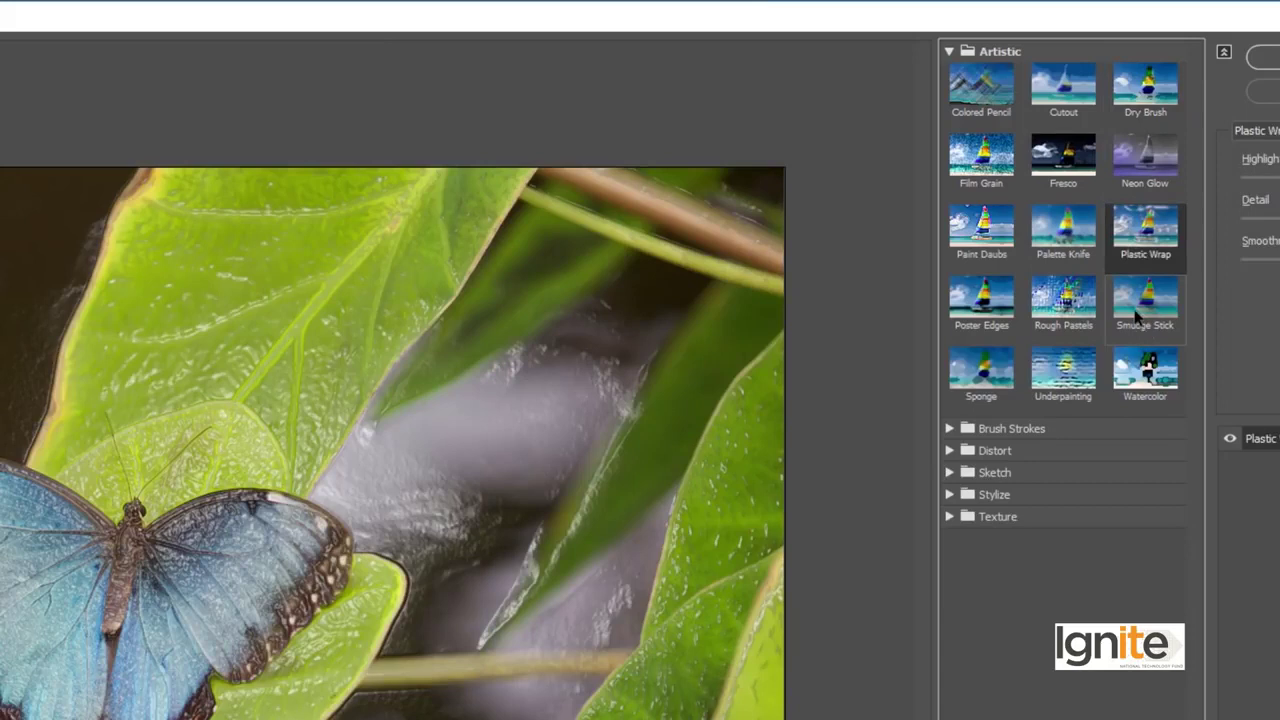
click(1140, 300)
click(1145, 372)
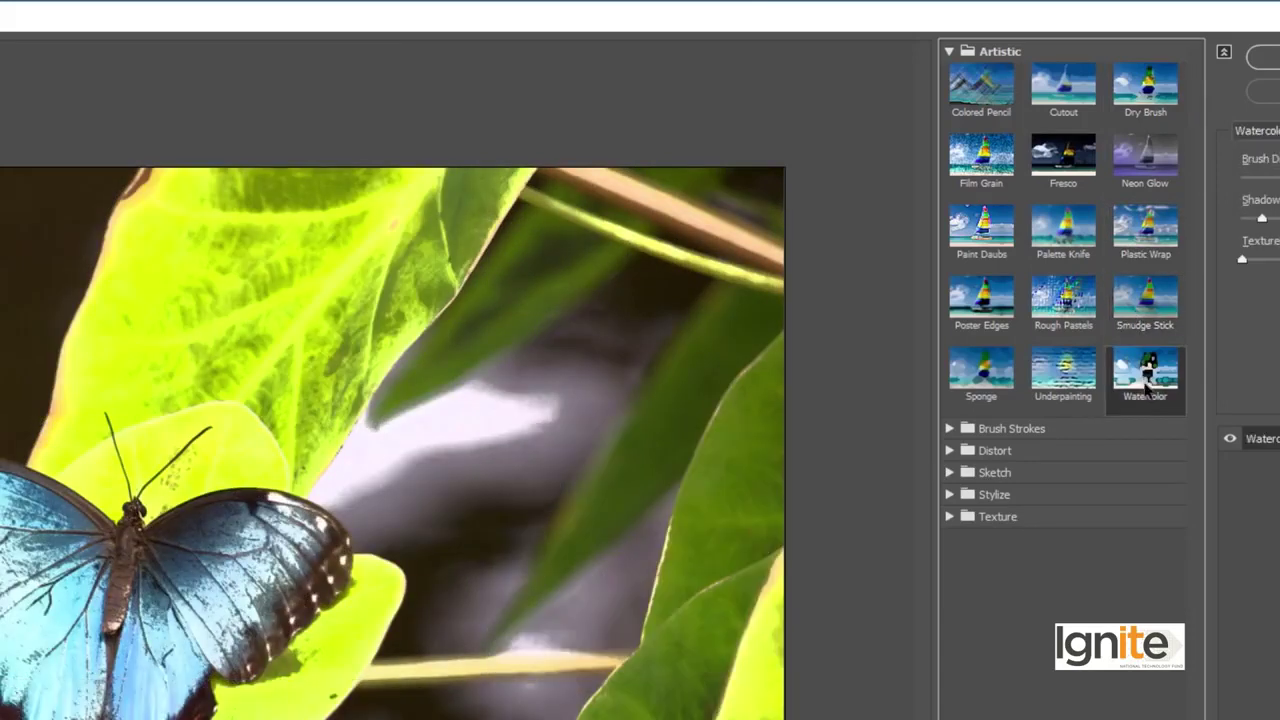
click(1065, 380)
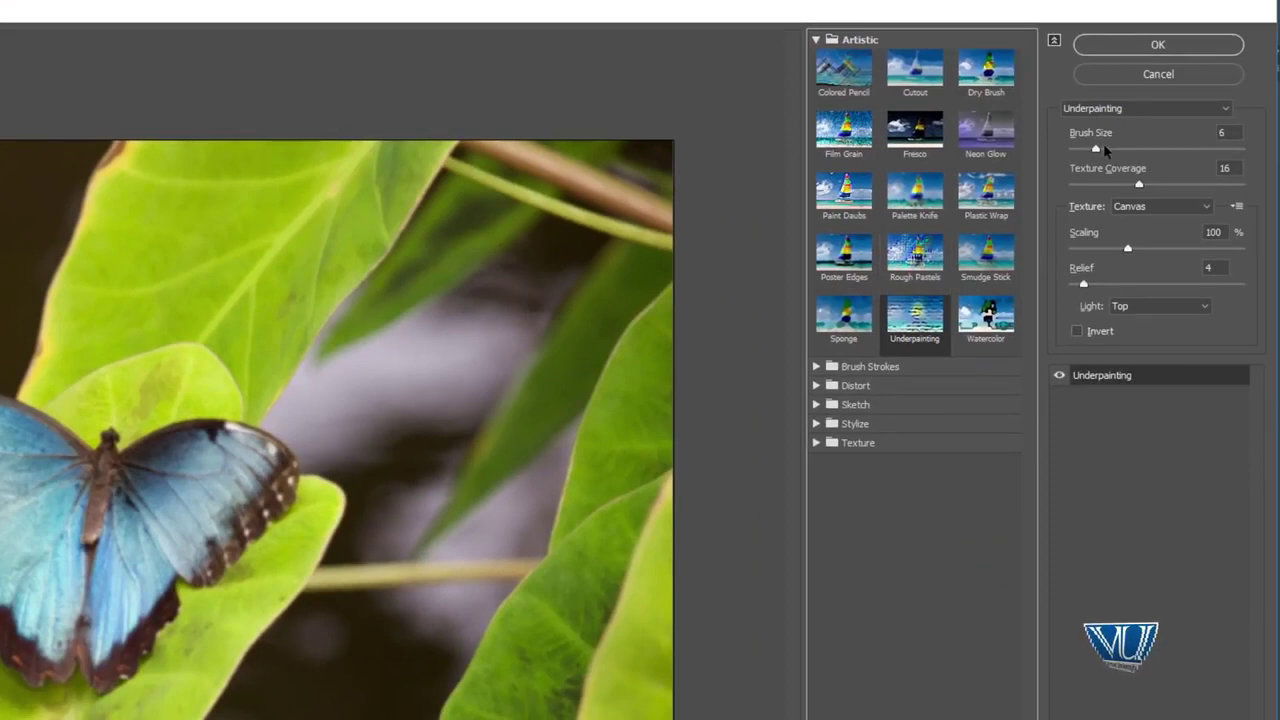
Set Underpainting to Brush Size 10 and Relief 15, then switch the preview to Cutout.
drag(1099, 149, 1122, 151)
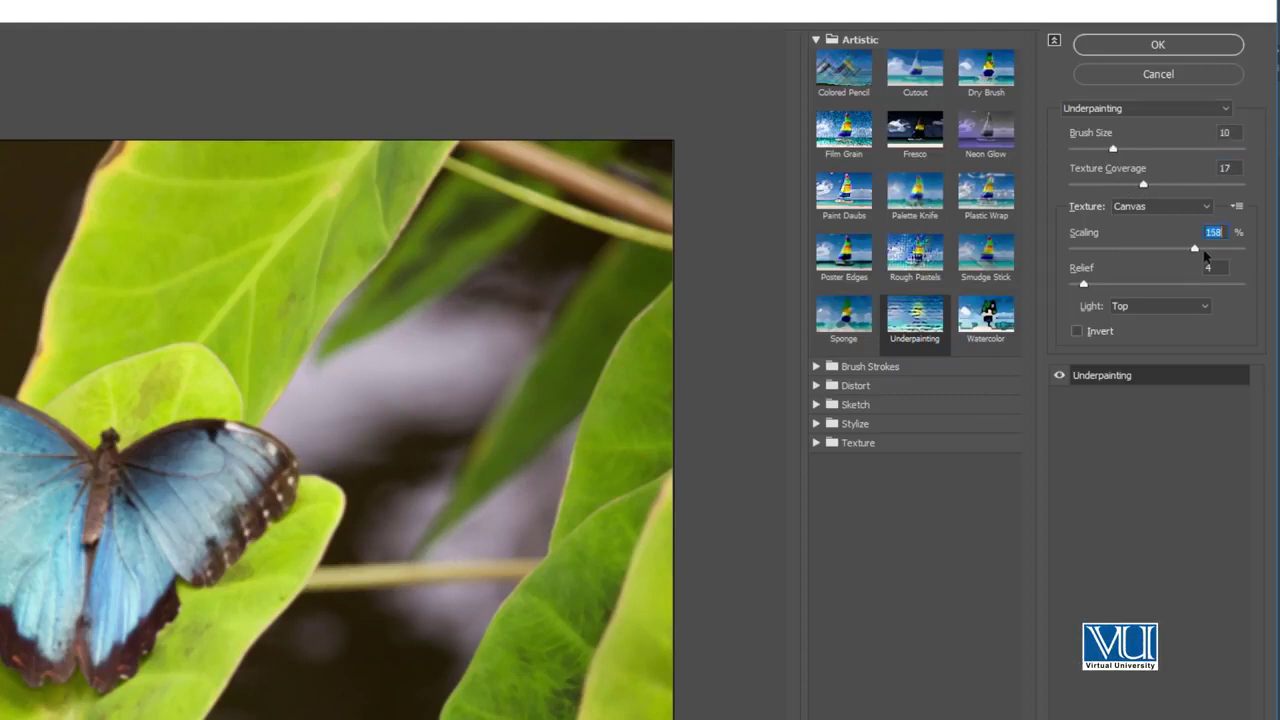
click(1120, 284)
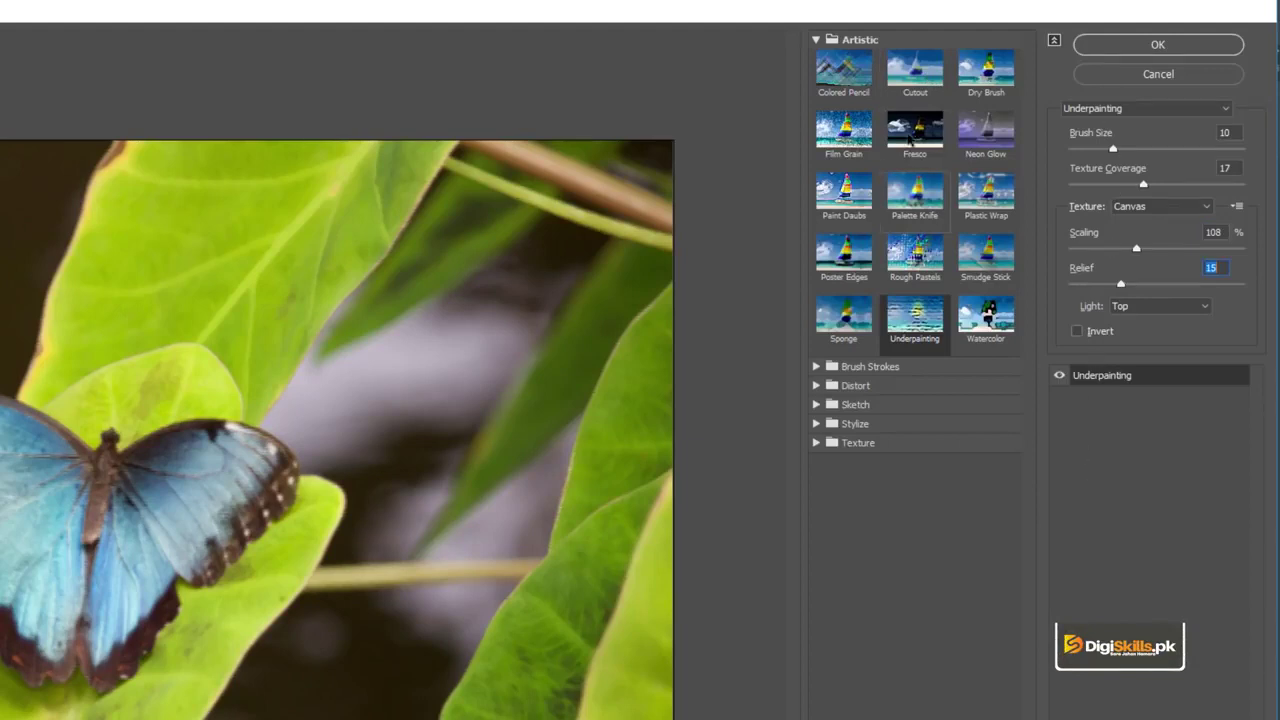
click(915, 70)
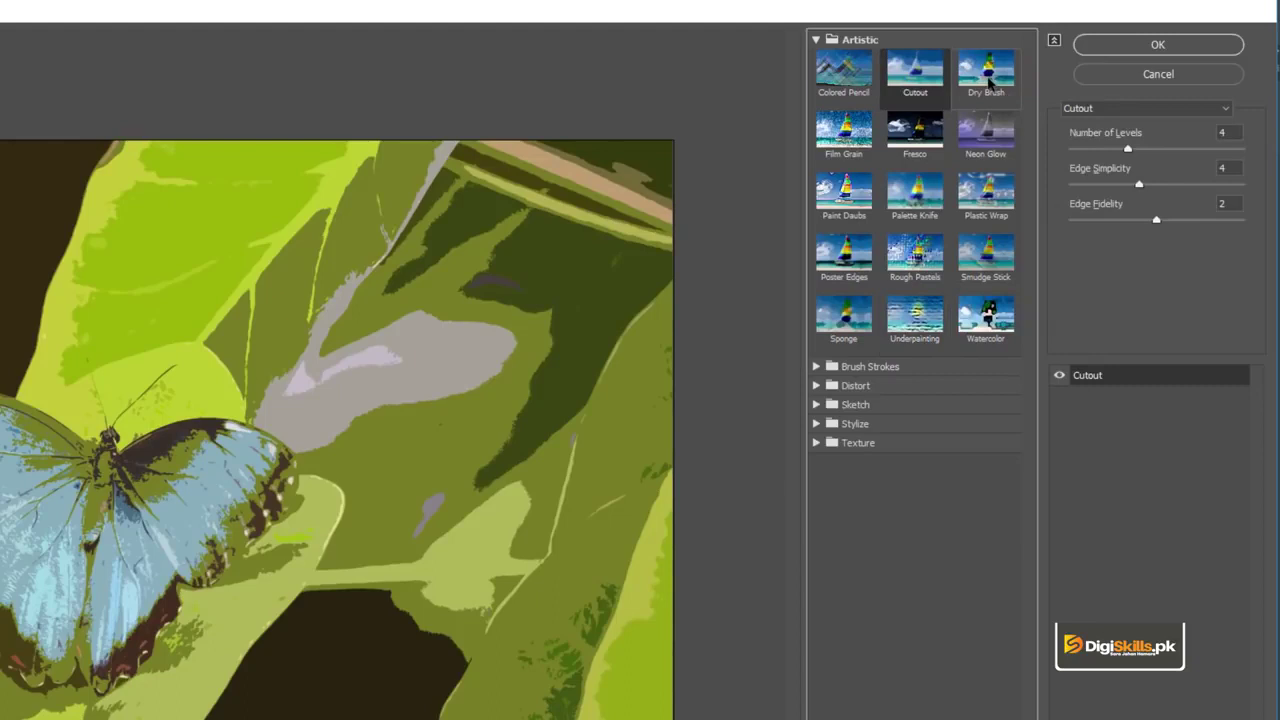
Preview Dry Brush, Rough Pastels and Palette Knife, then settle on Colored Pencil.
click(987, 72)
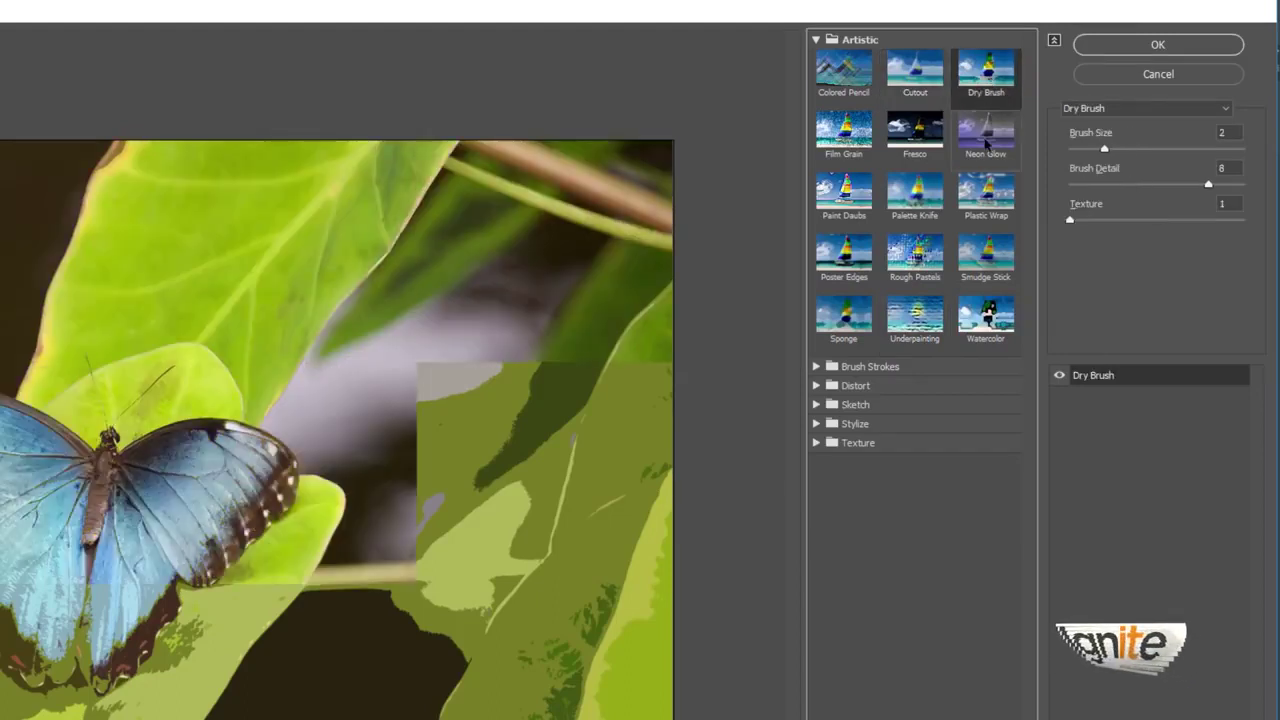
click(928, 255)
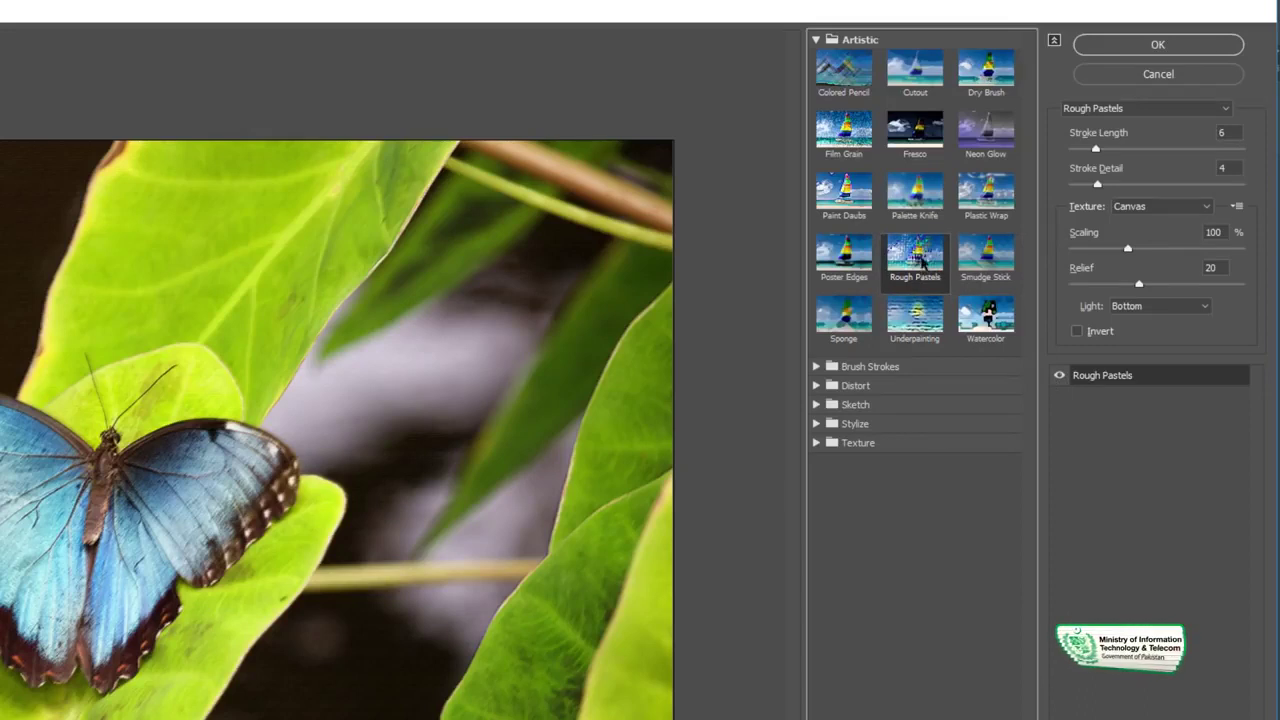
click(924, 186)
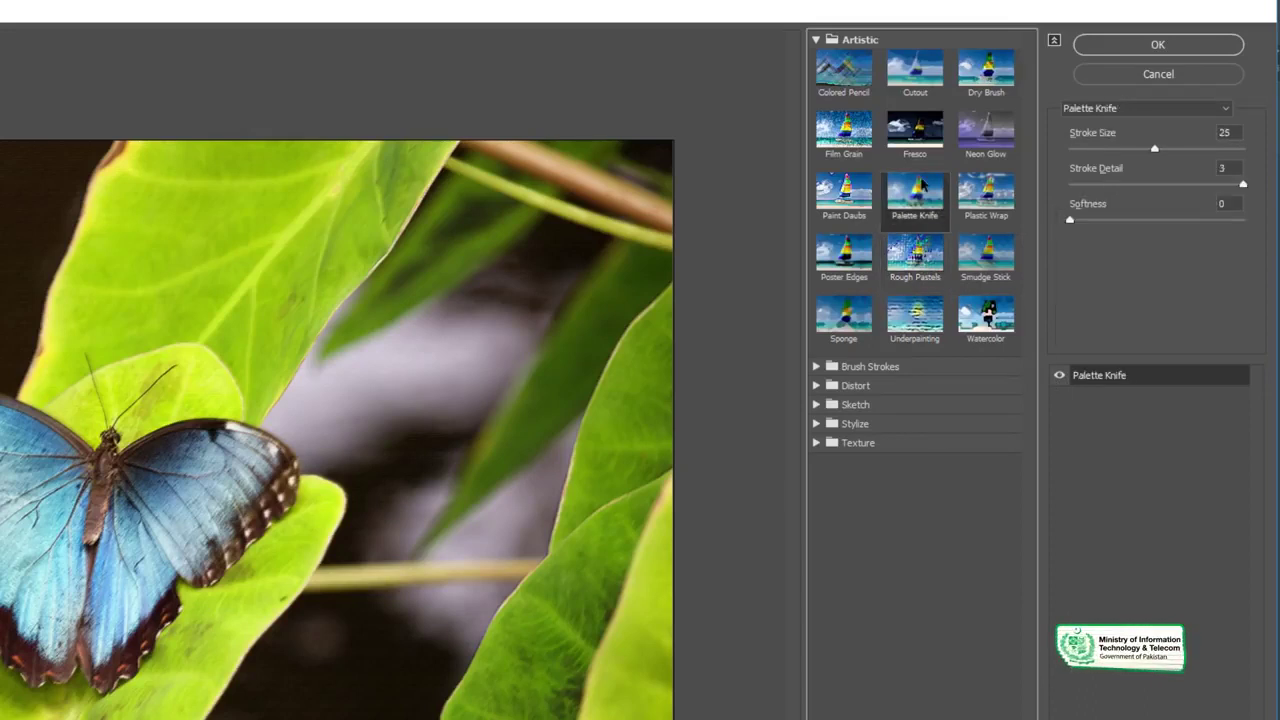
click(1060, 377)
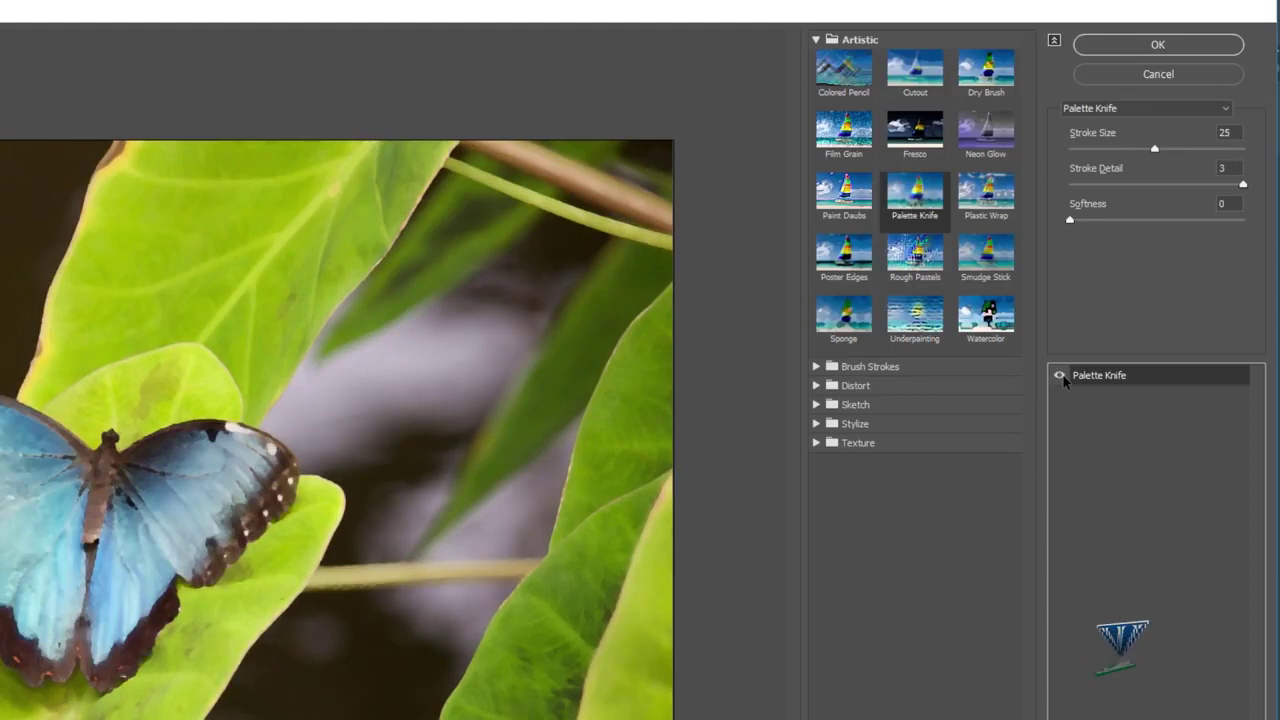
click(843, 70)
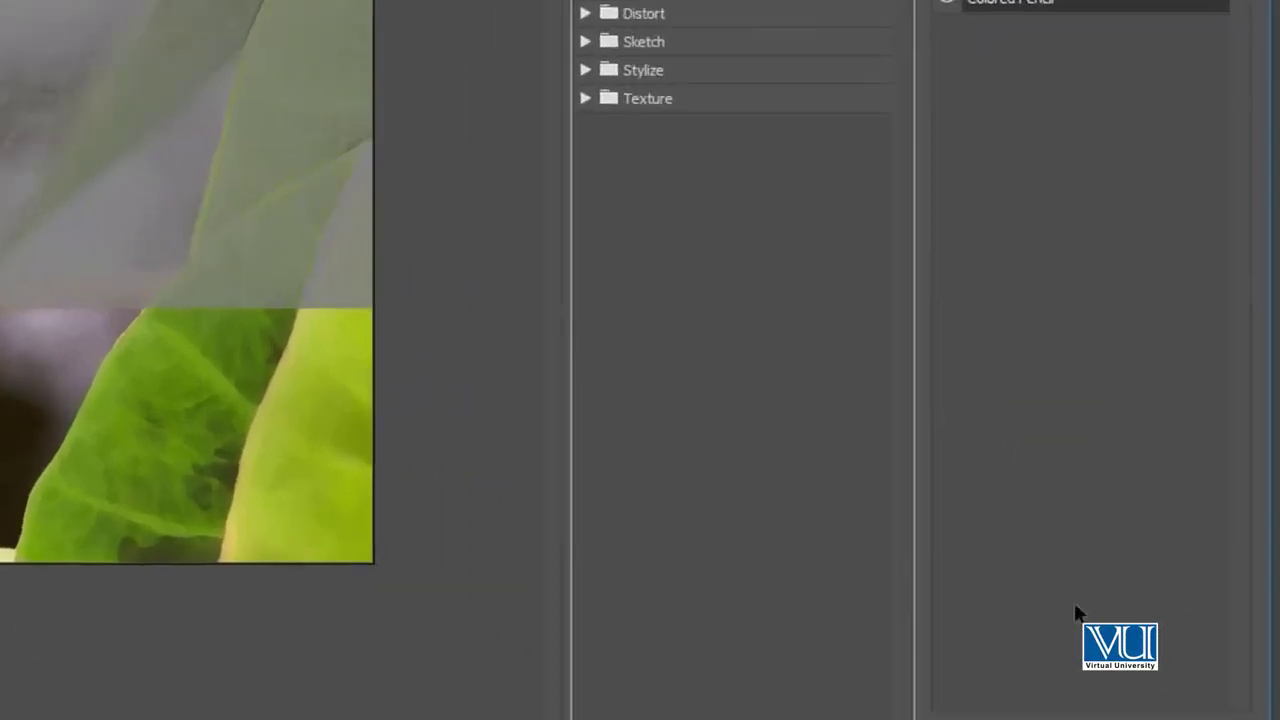
Add a Cutout effect layer above Colored Pencil, then delete that Cutout layer.
click(1018, 605)
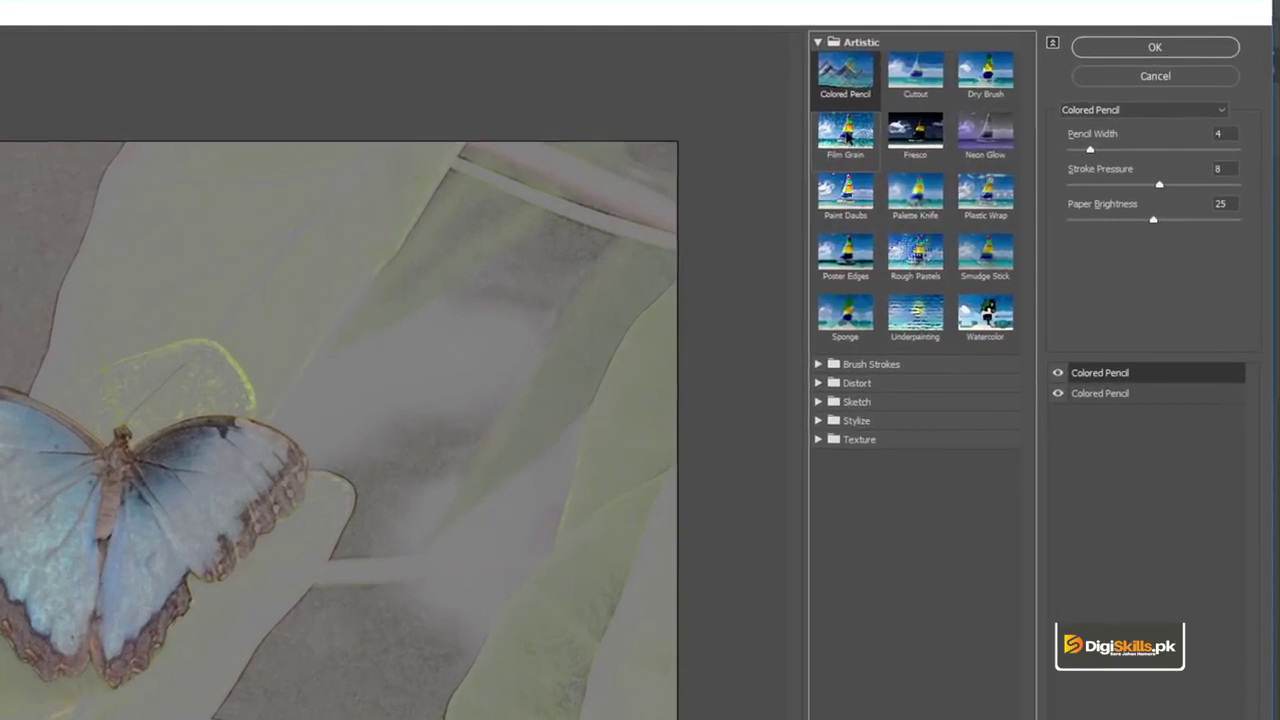
click(890, 84)
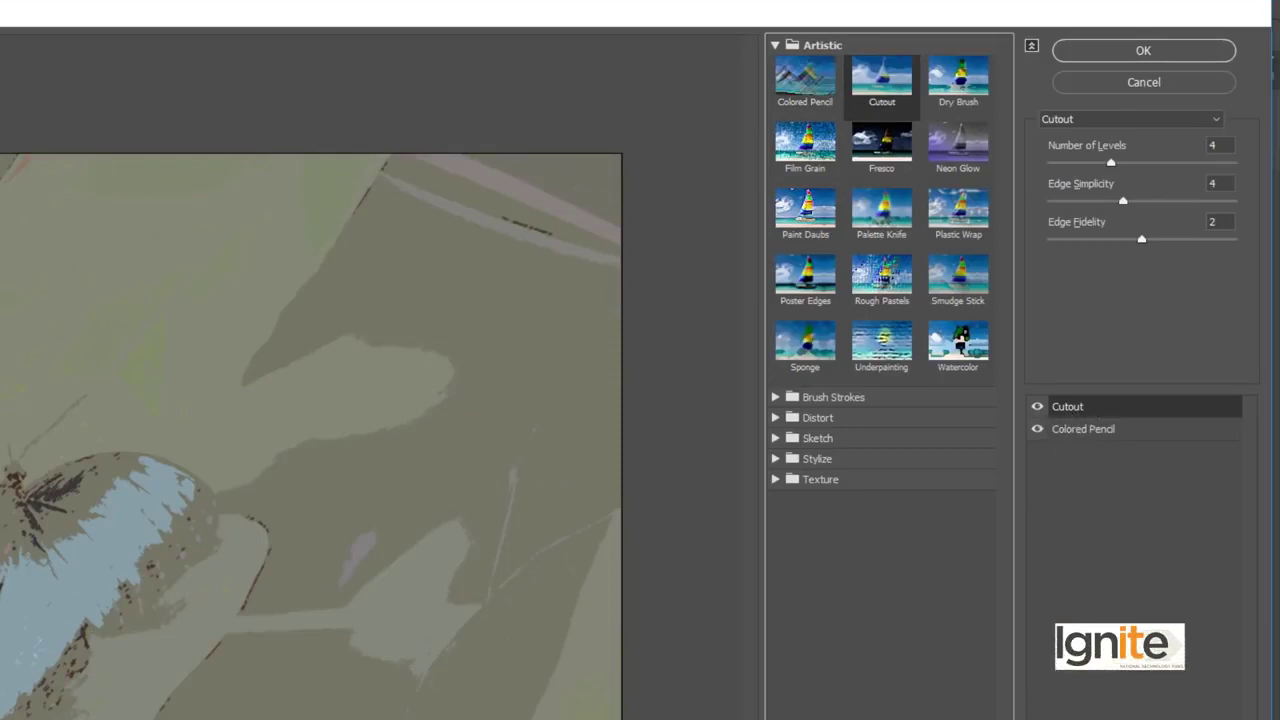
click(1070, 430)
click(1080, 410)
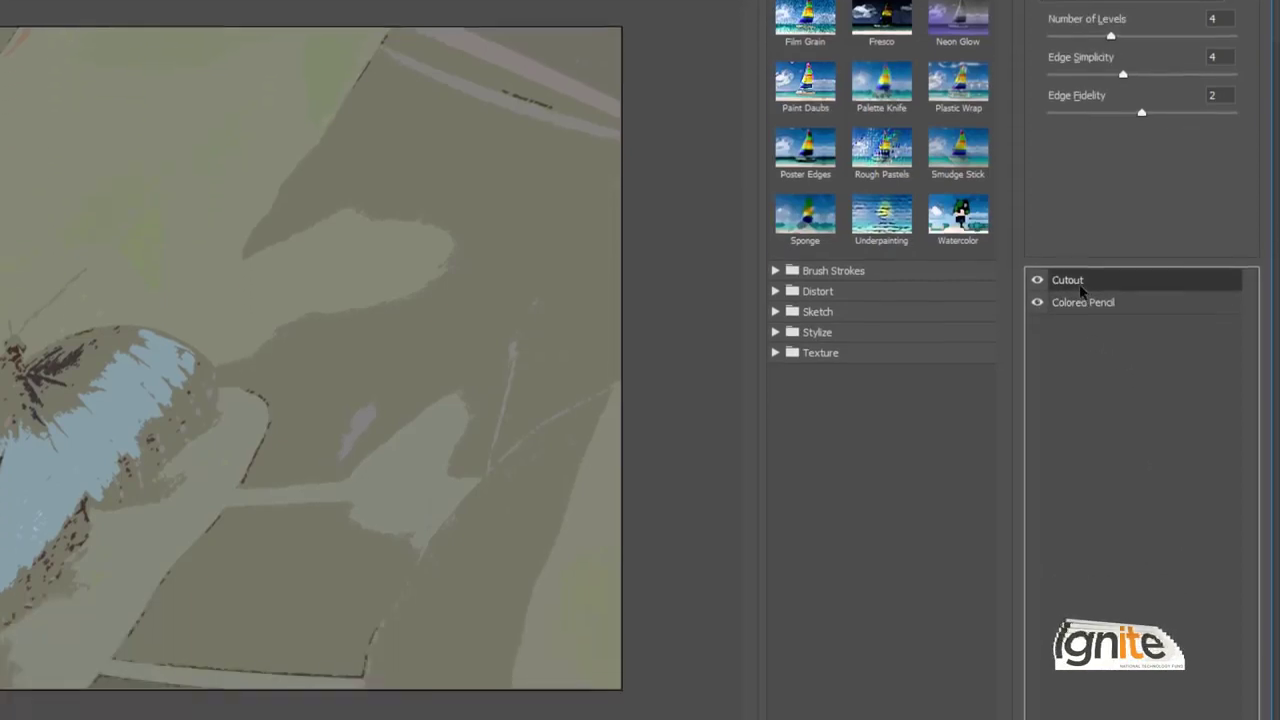
click(1158, 660)
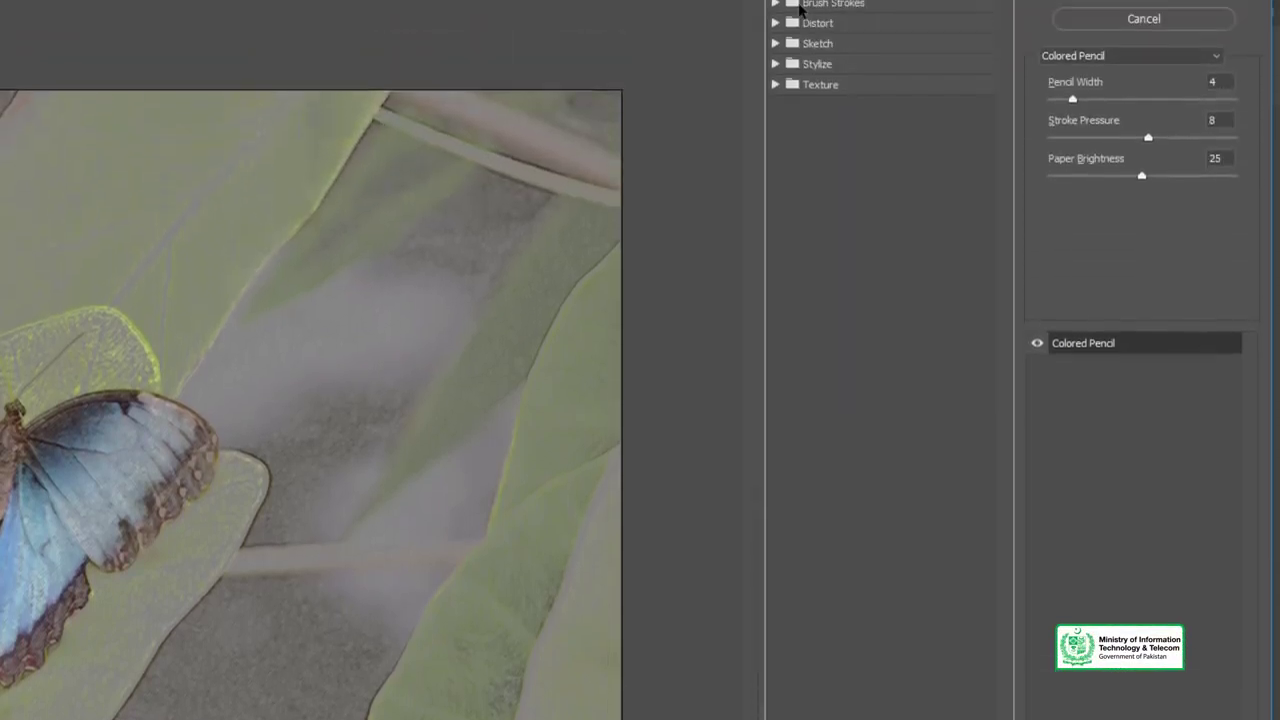
click(803, 71)
Preview Accented Edges, Angled Strokes, Crosshatch, Spatter, Sprayed Strokes and Sumi-e, then Diffuse Glow.
click(826, 122)
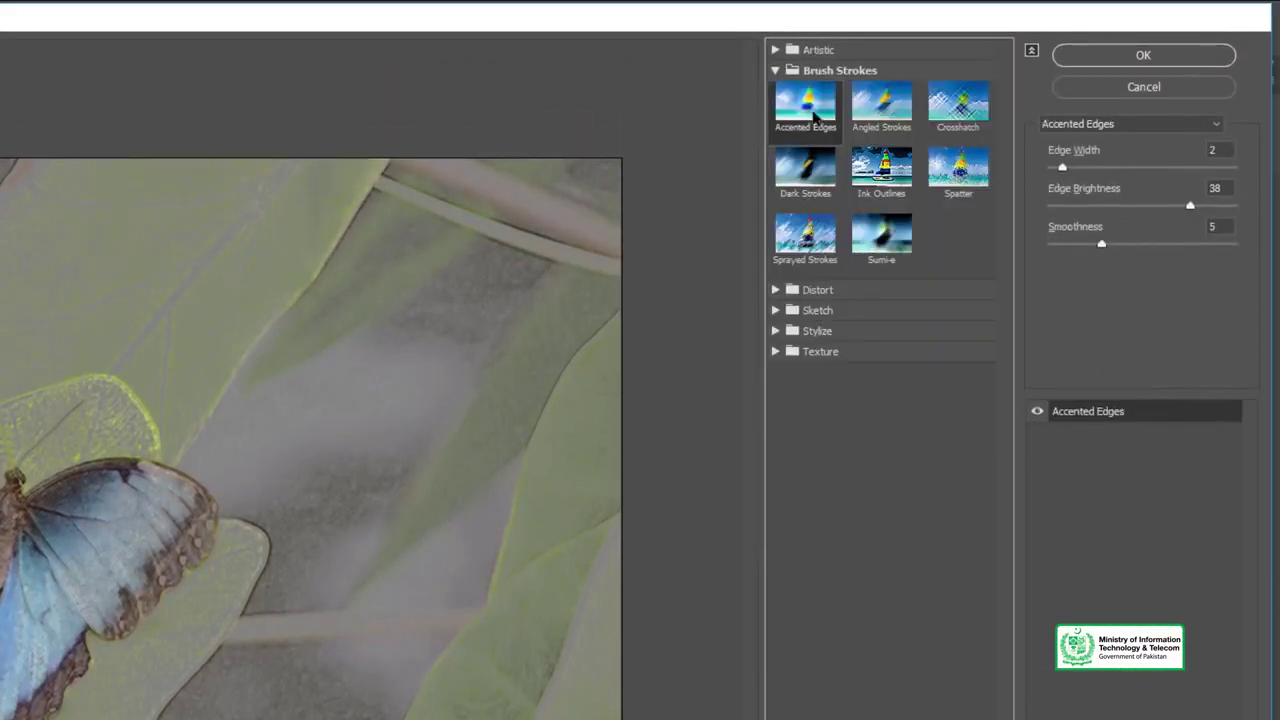
click(874, 110)
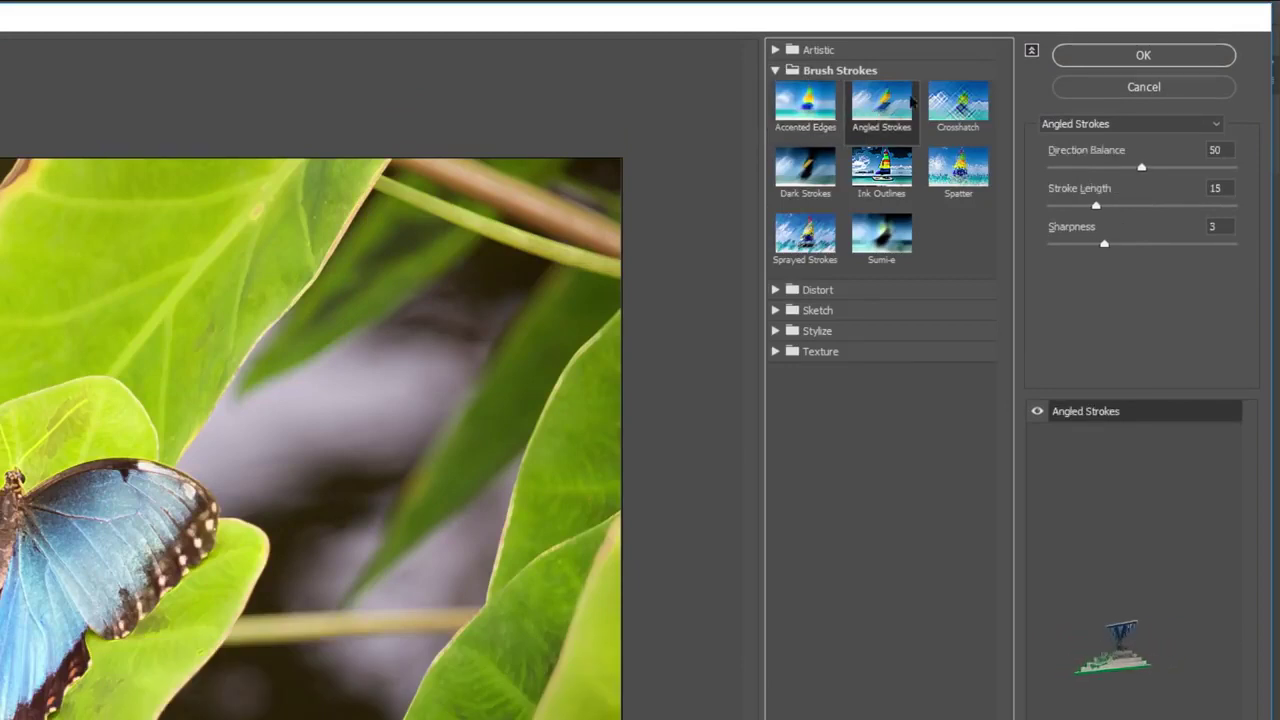
click(959, 114)
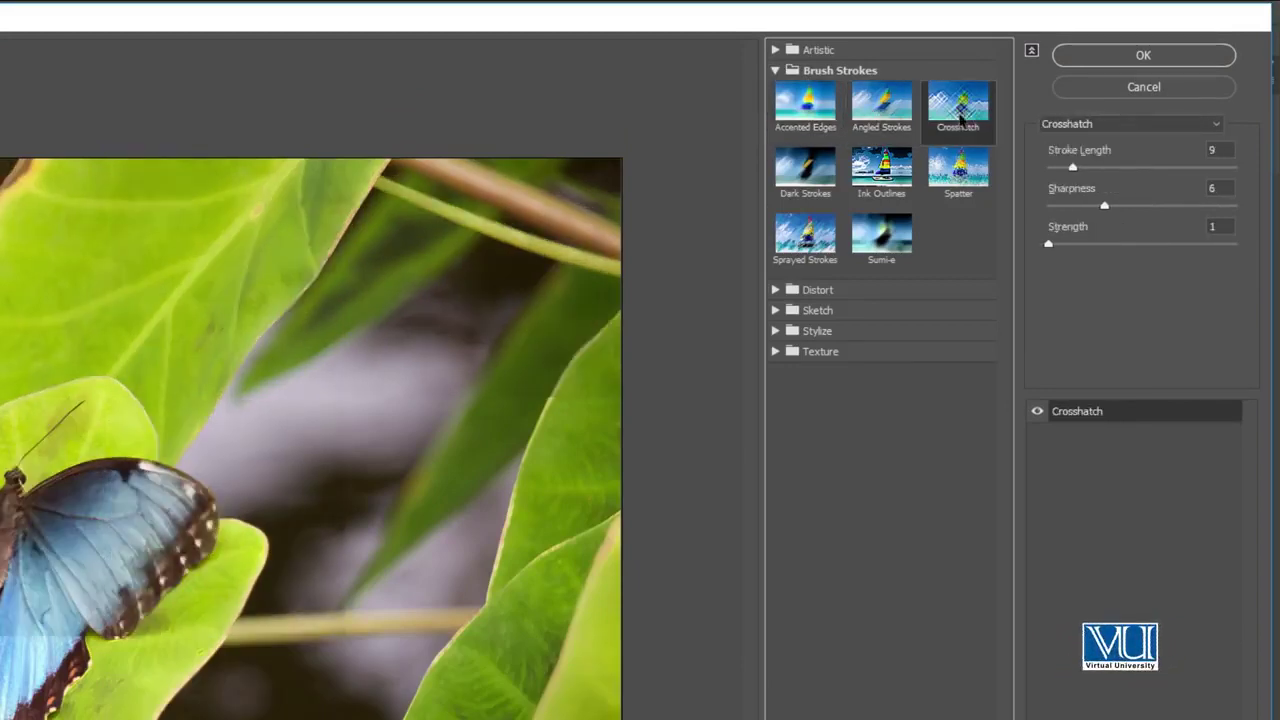
click(960, 172)
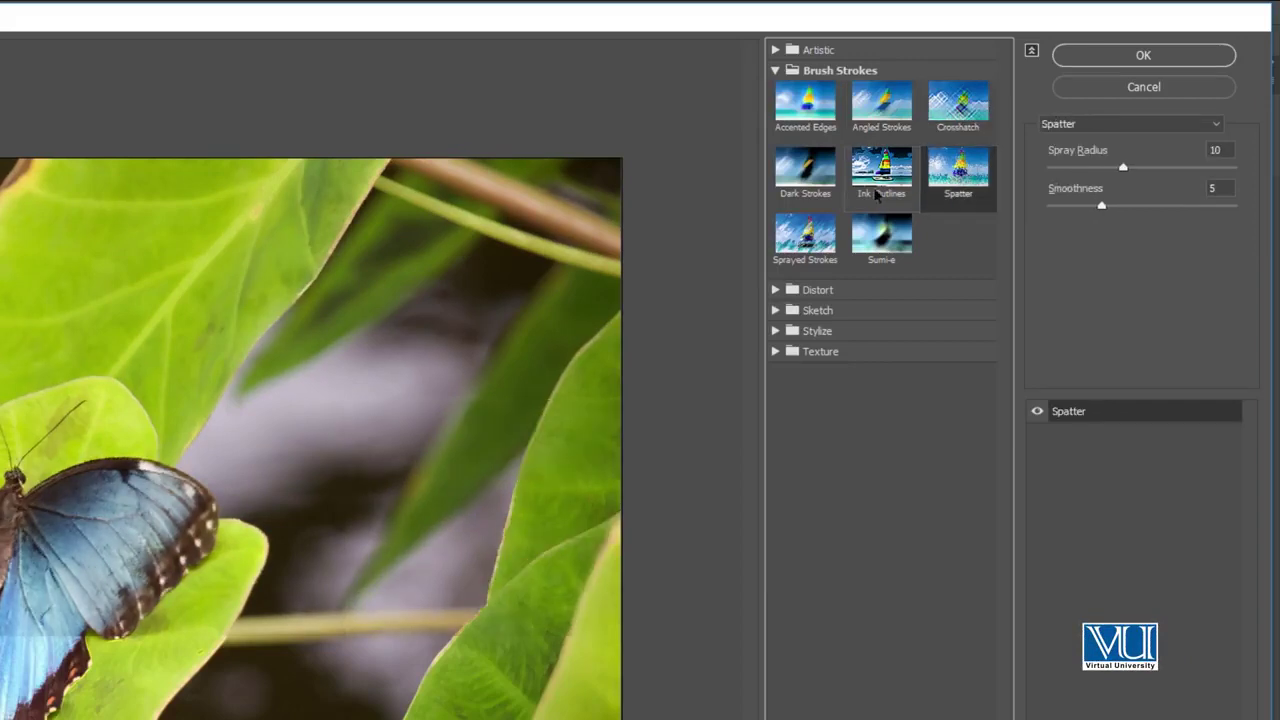
click(825, 240)
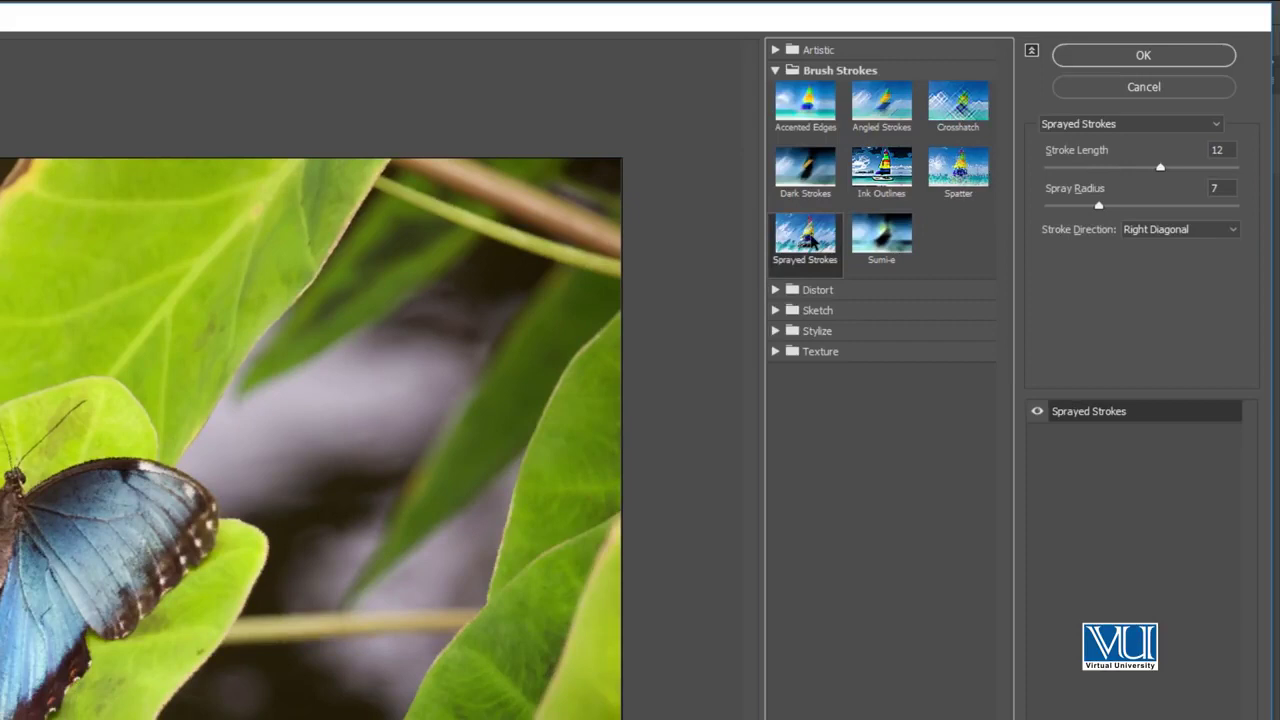
click(880, 238)
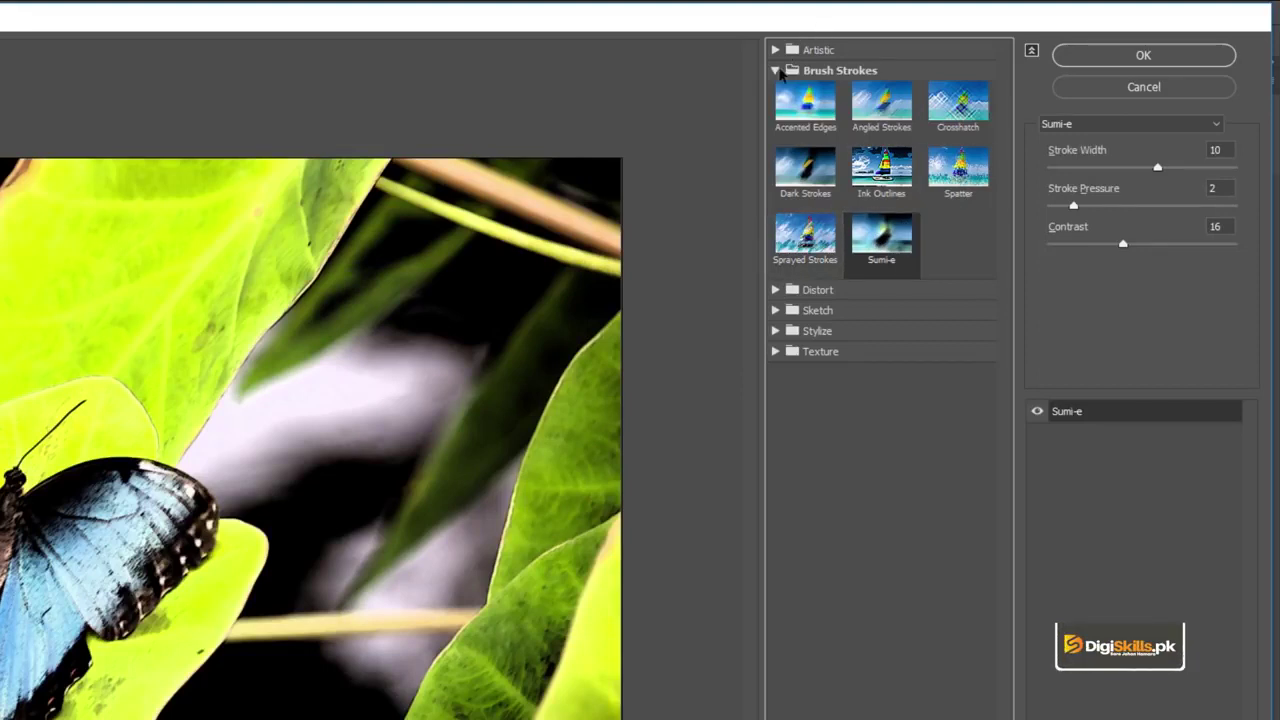
click(775, 70)
click(805, 120)
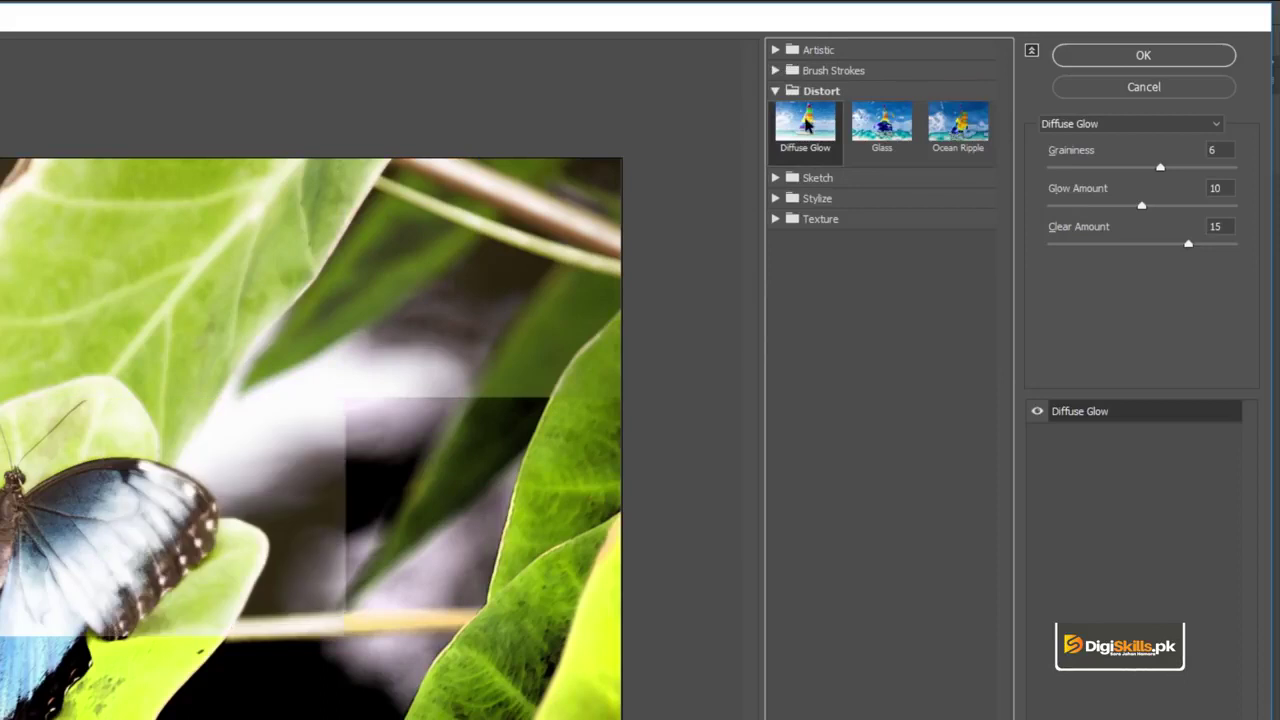
Choose the Glass filter and set Distortion 13, Smoothness 5 and Scaling 135%.
click(893, 125)
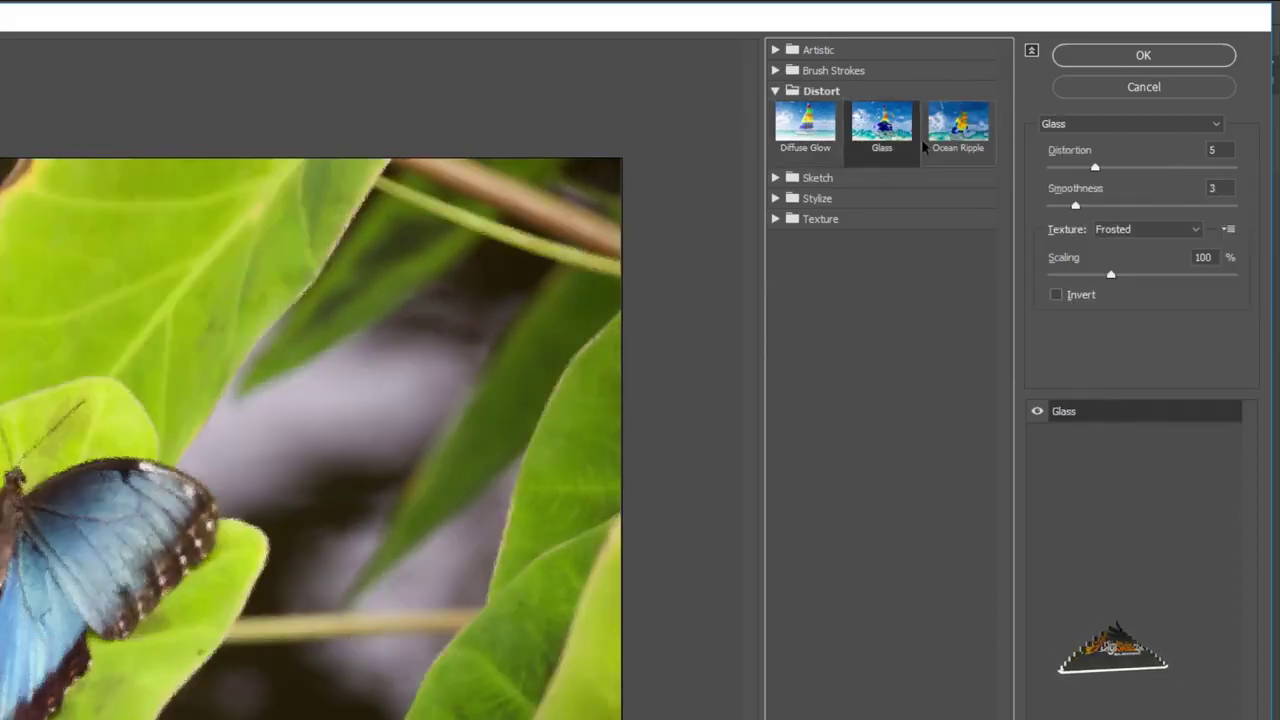
drag(1095, 167, 1123, 168)
drag(1078, 207, 1104, 210)
drag(1123, 168, 1166, 169)
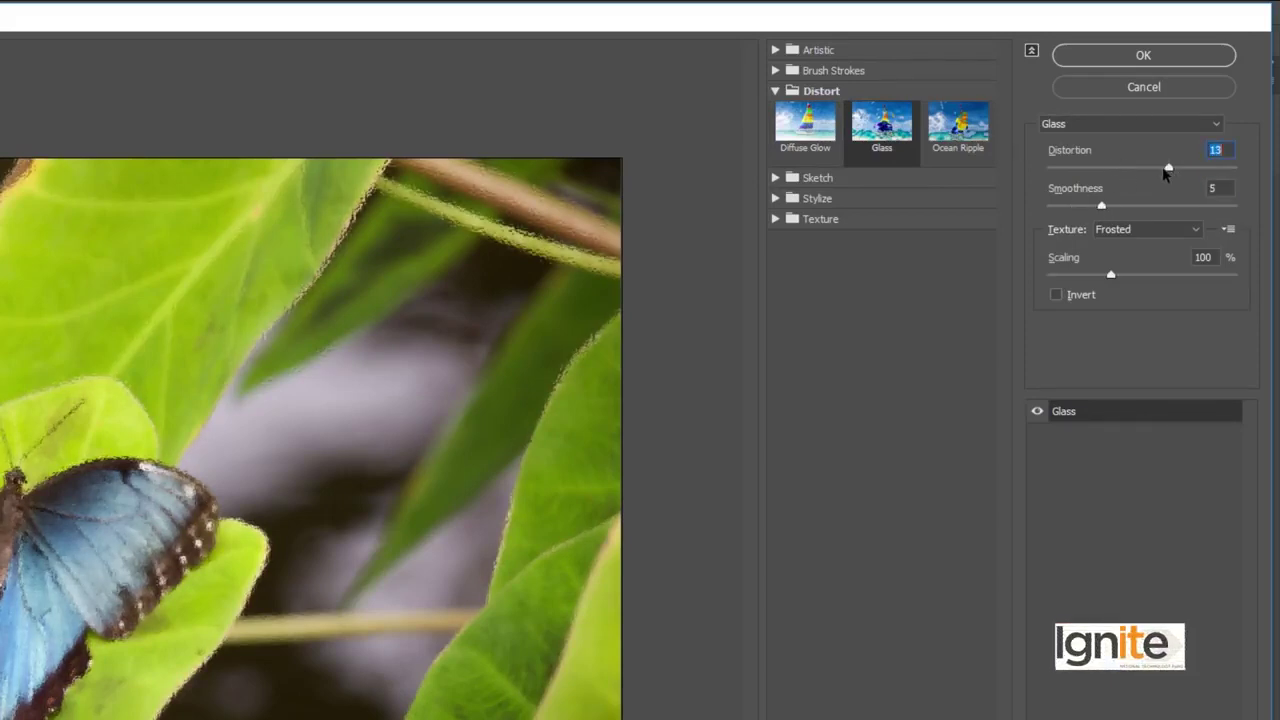
drag(1110, 274, 1155, 276)
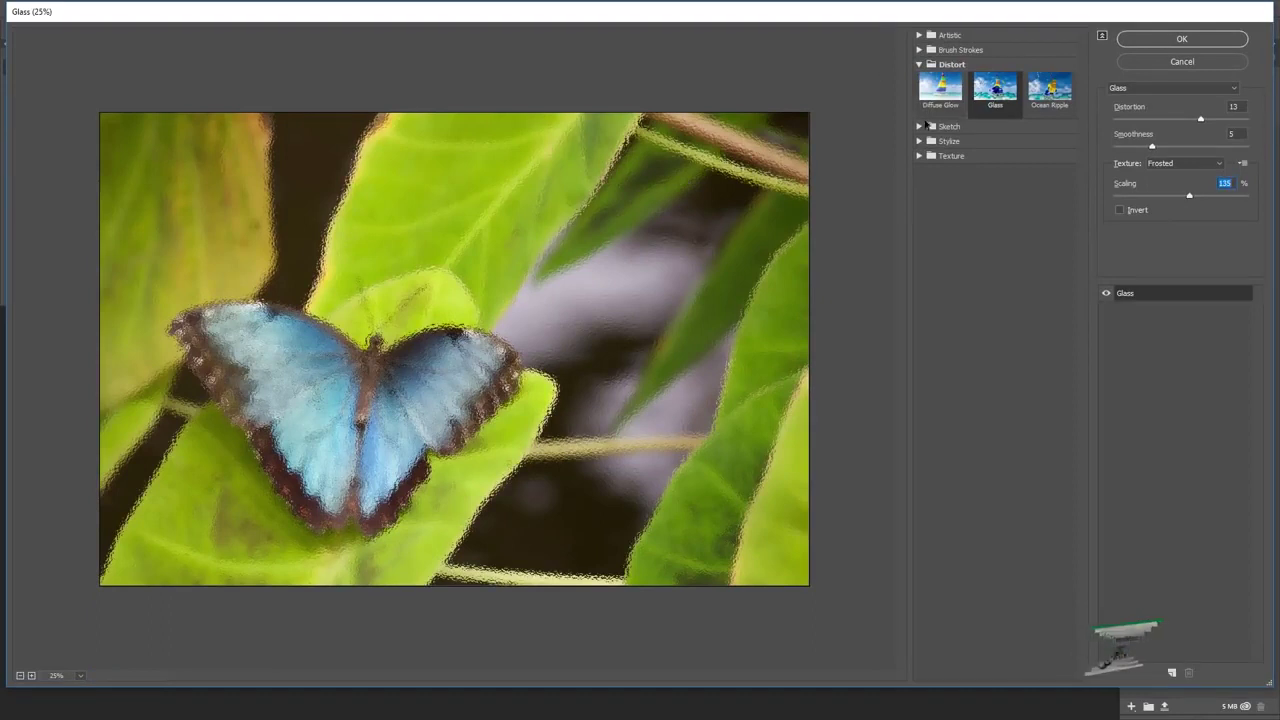
Preview Reticulation, Water Paper, Glowing Edges, Craquelure and Grain from the Sketch, Stylize and Texture sets.
click(928, 64)
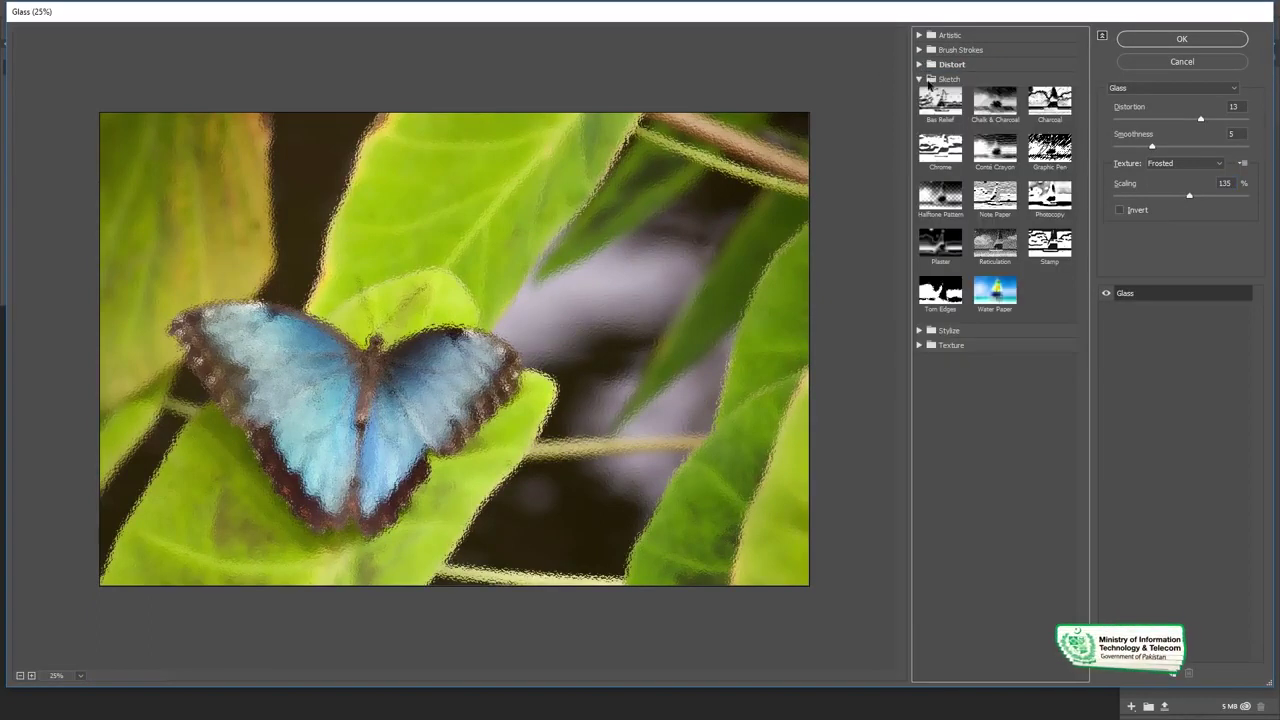
click(990, 236)
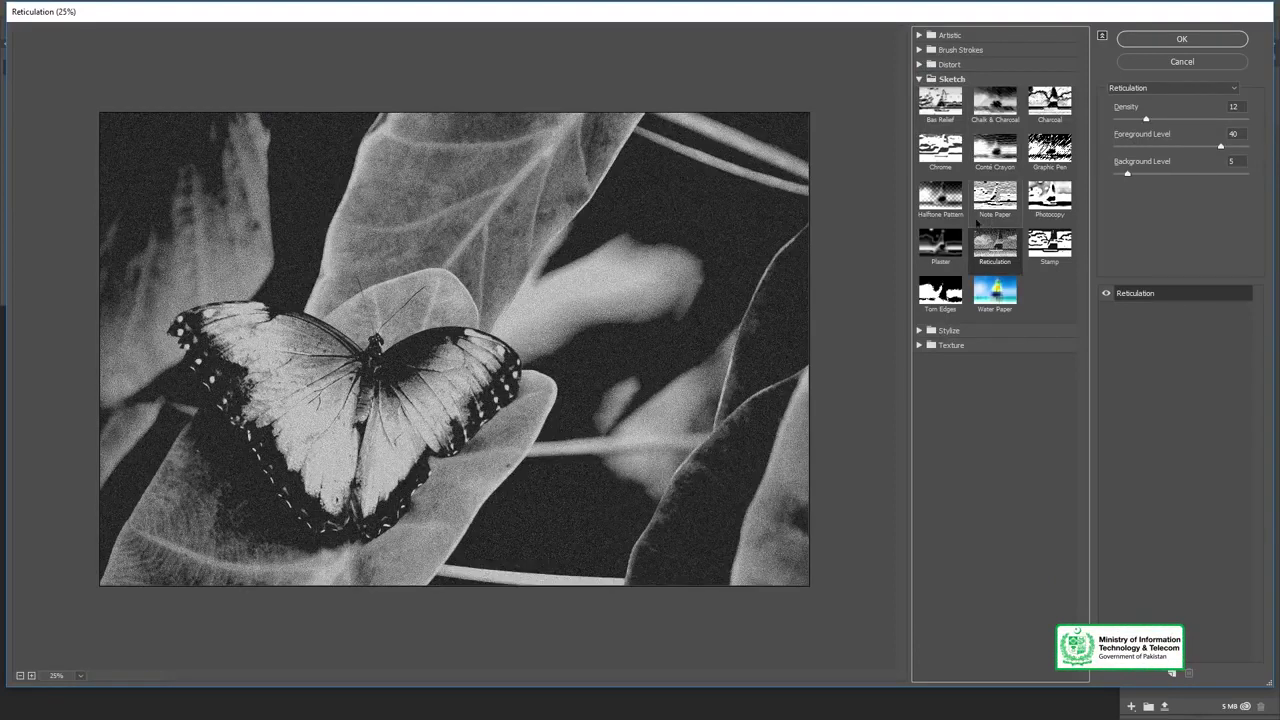
click(995, 290)
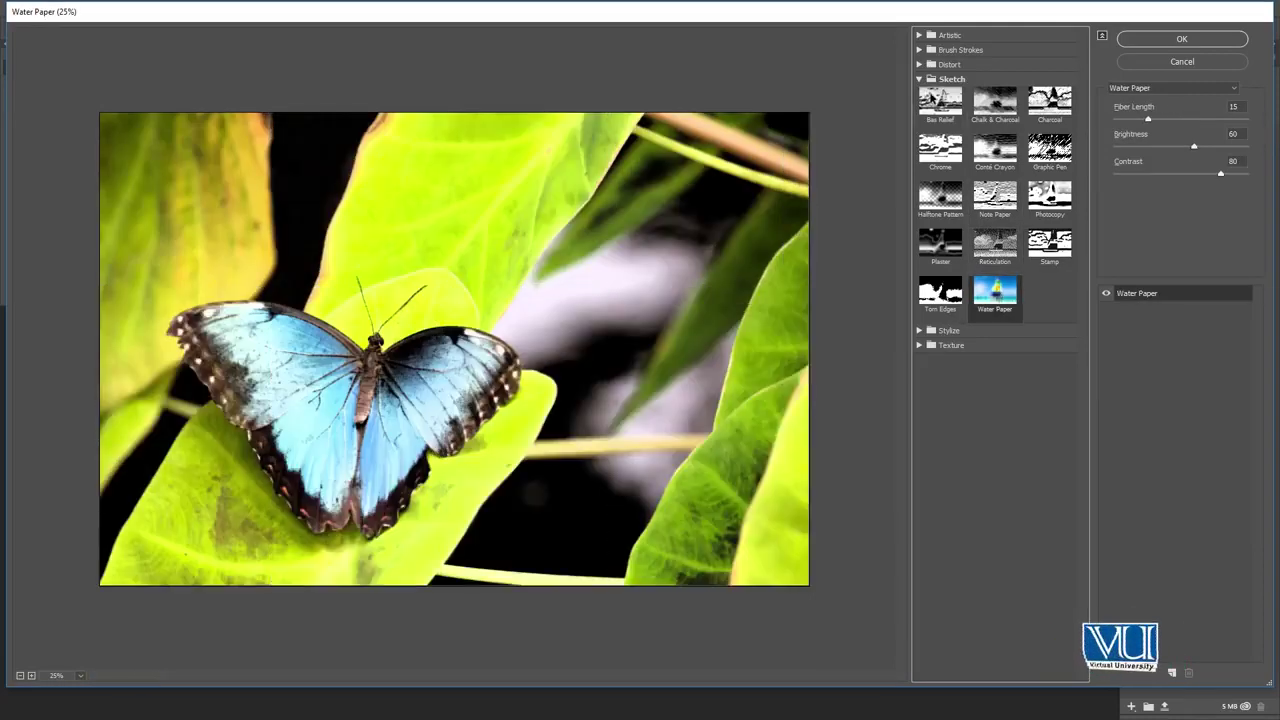
click(926, 79)
click(942, 94)
click(940, 118)
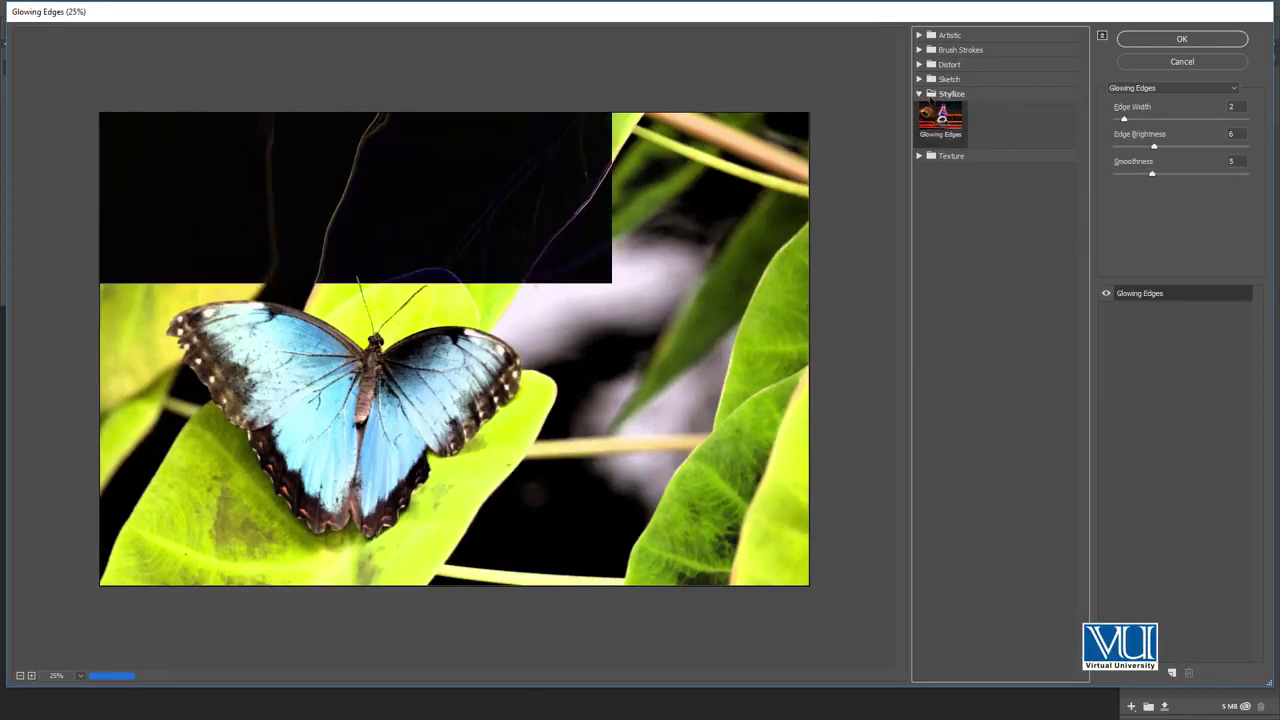
click(935, 93)
click(940, 132)
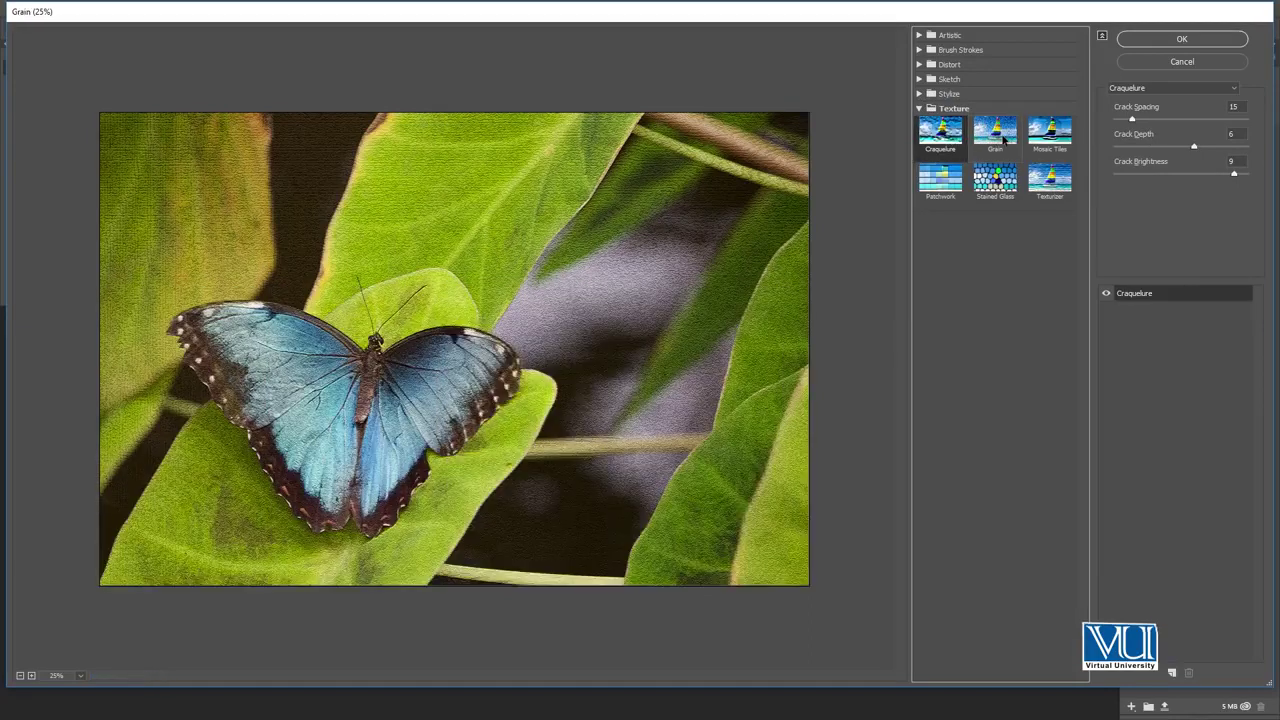
click(995, 132)
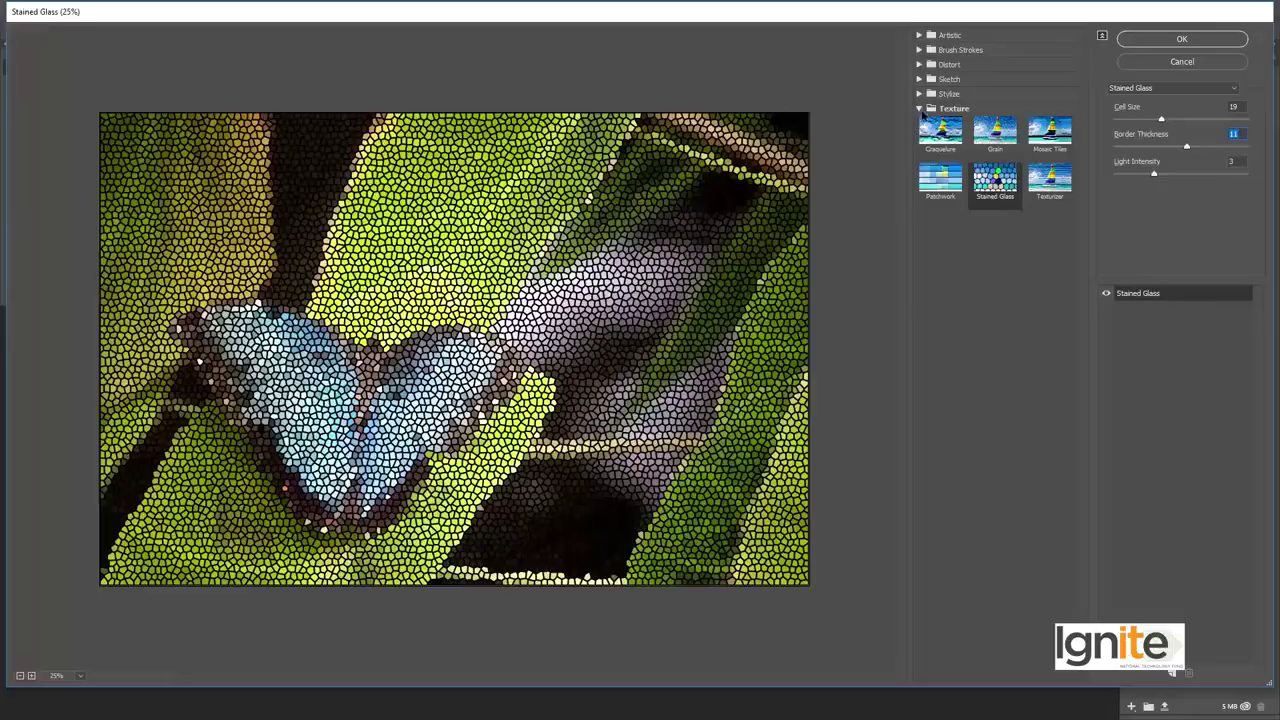
Discard the Filter Gallery effects, close the butterfly photo unsaved, and open the boy photo.
click(920, 109)
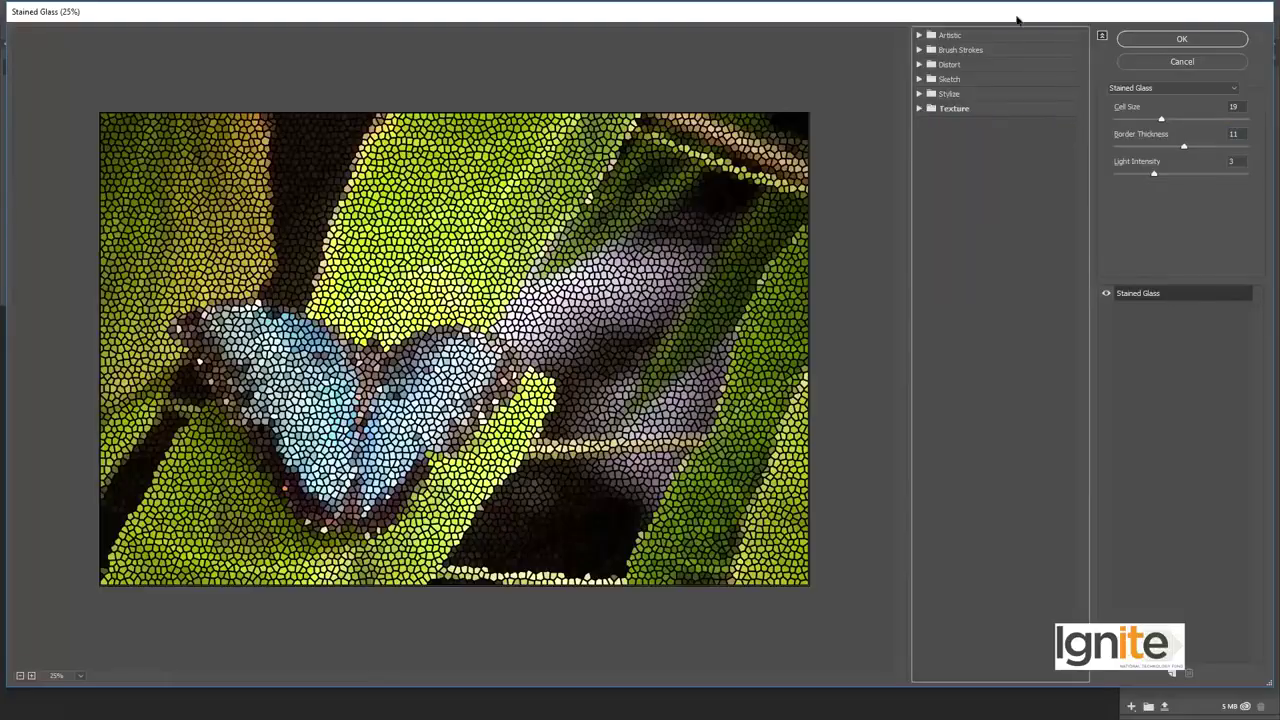
click(1180, 62)
key(ctrl+w)
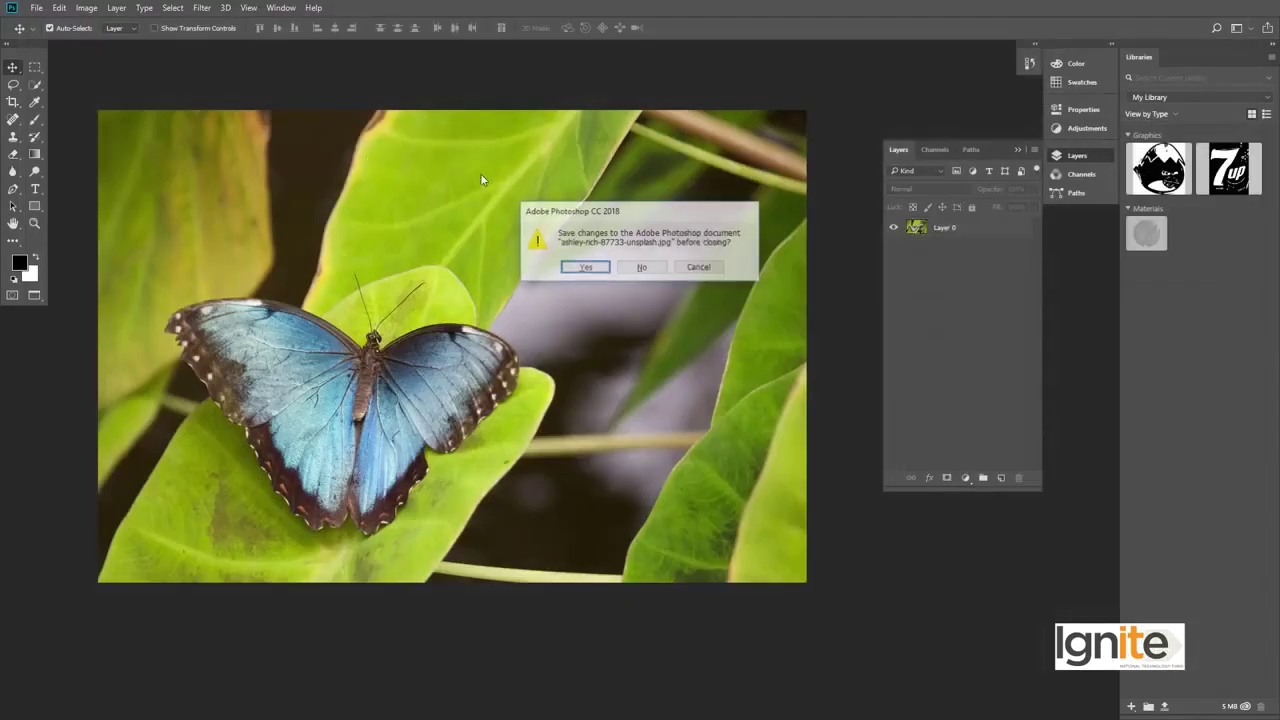
click(641, 267)
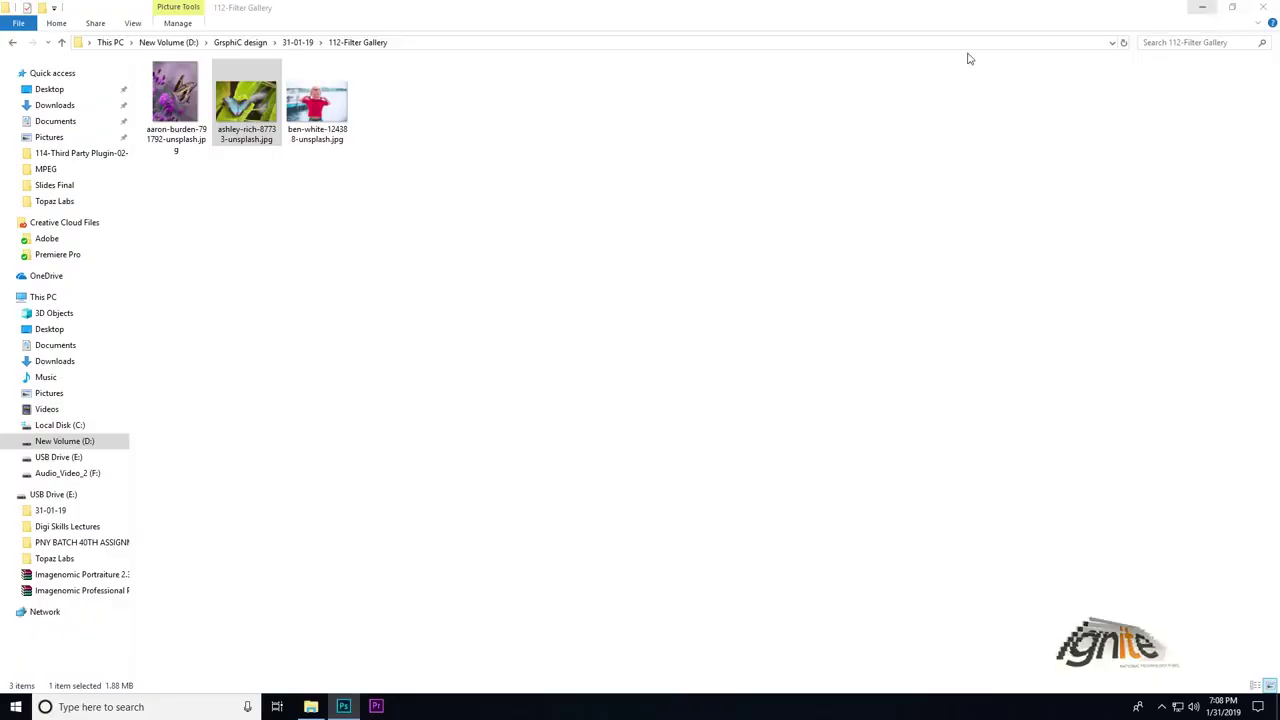
drag(317, 100, 427, 316)
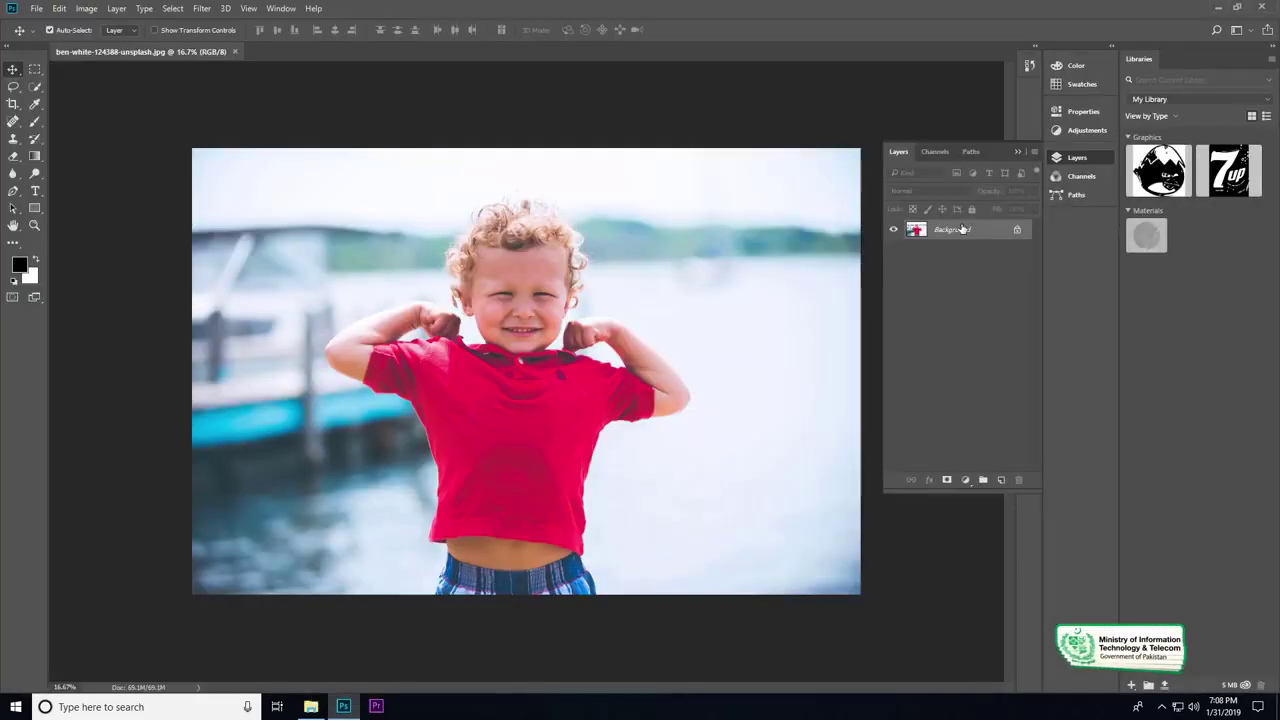
double_click(945, 229)
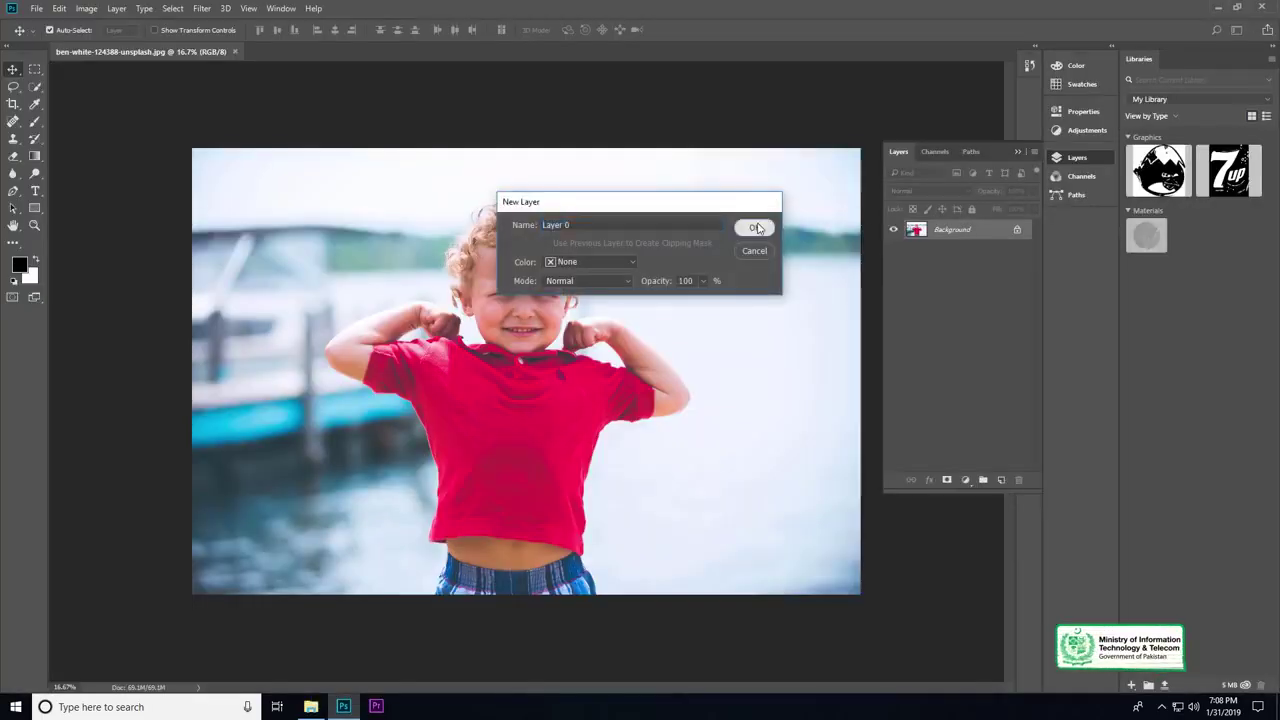
Make the Background an editable Layer 0, then preview Gaussian Blur radii up to 700.6 pixels.
click(754, 226)
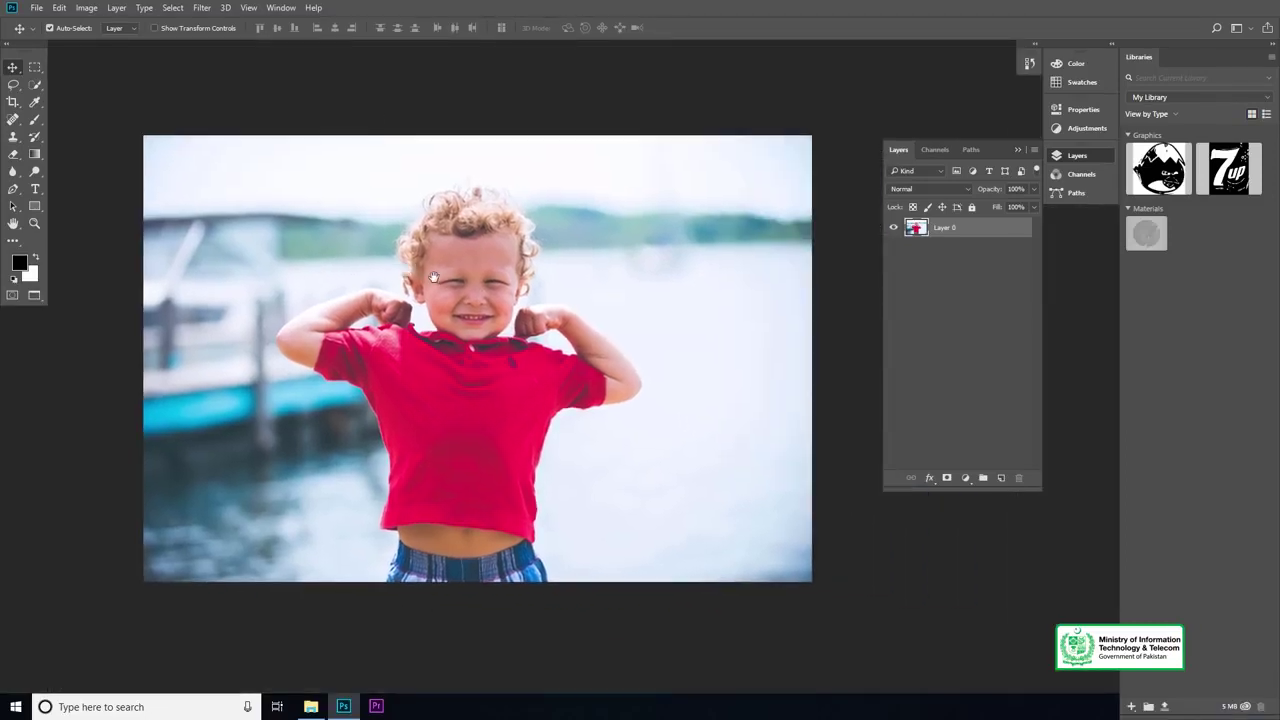
click(202, 8)
mouse_move(303, 225)
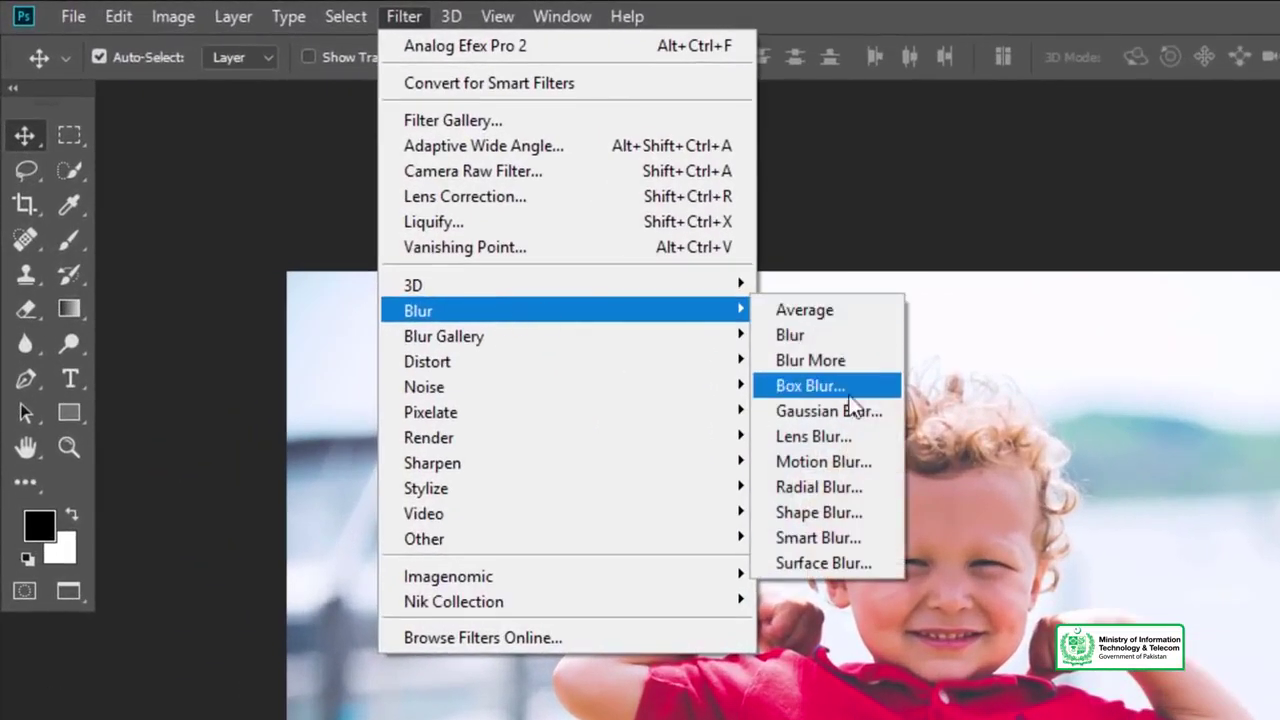
click(835, 410)
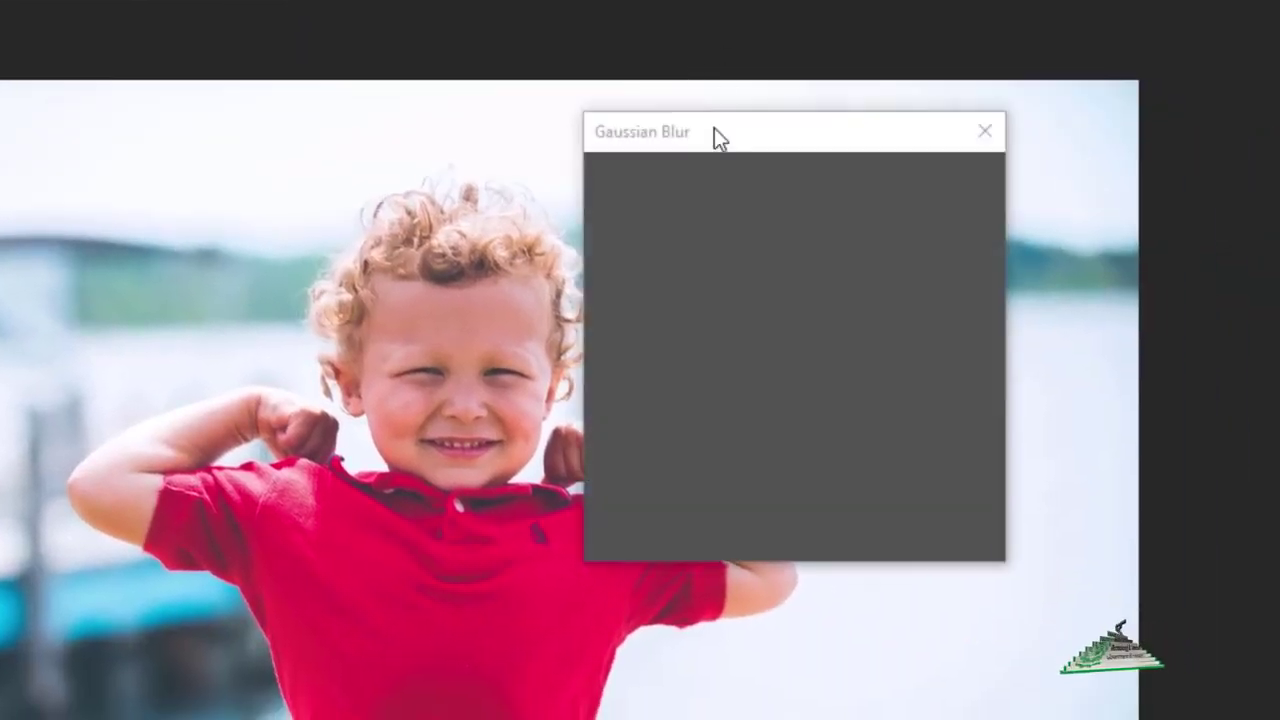
drag(694, 121, 925, 61)
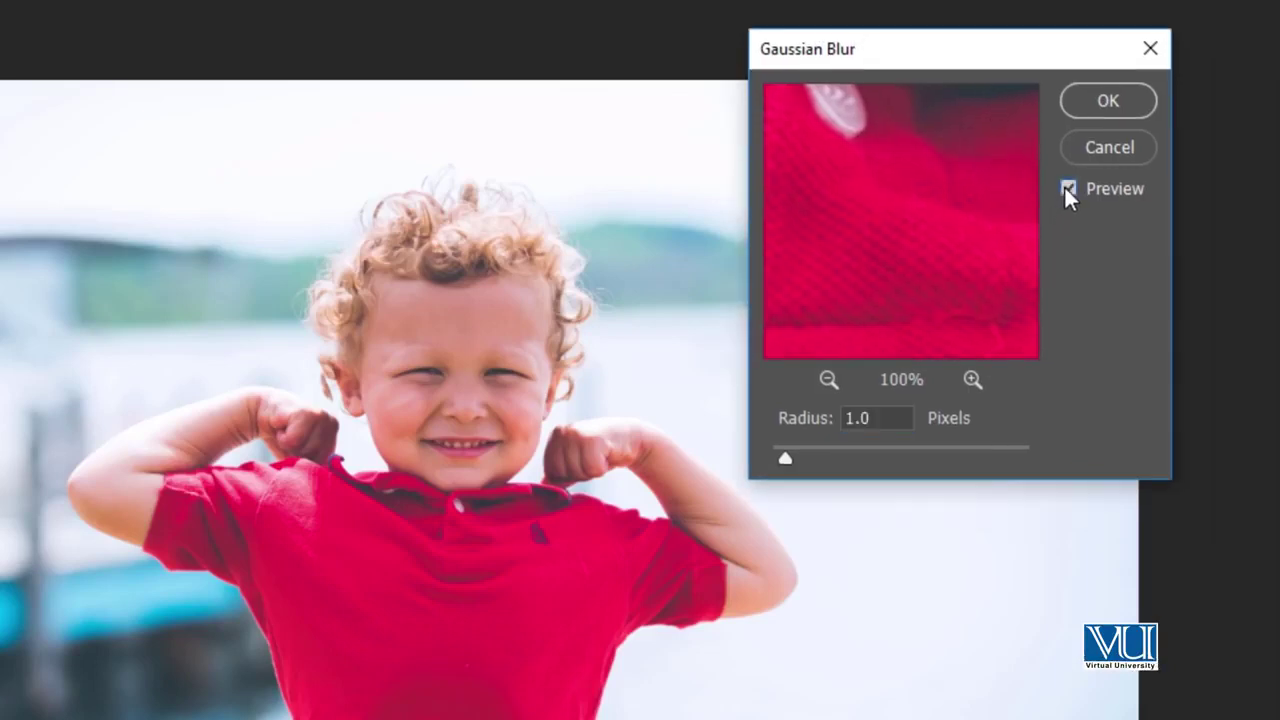
drag(843, 459, 915, 459)
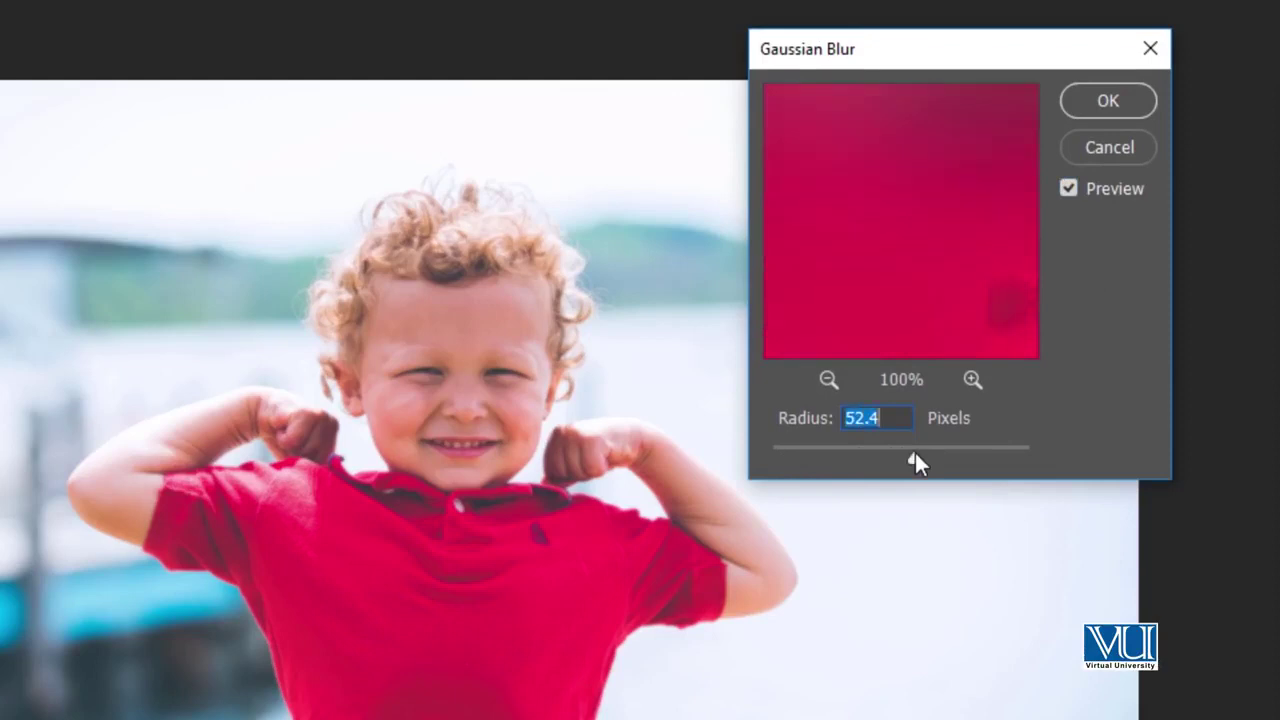
click(971, 460)
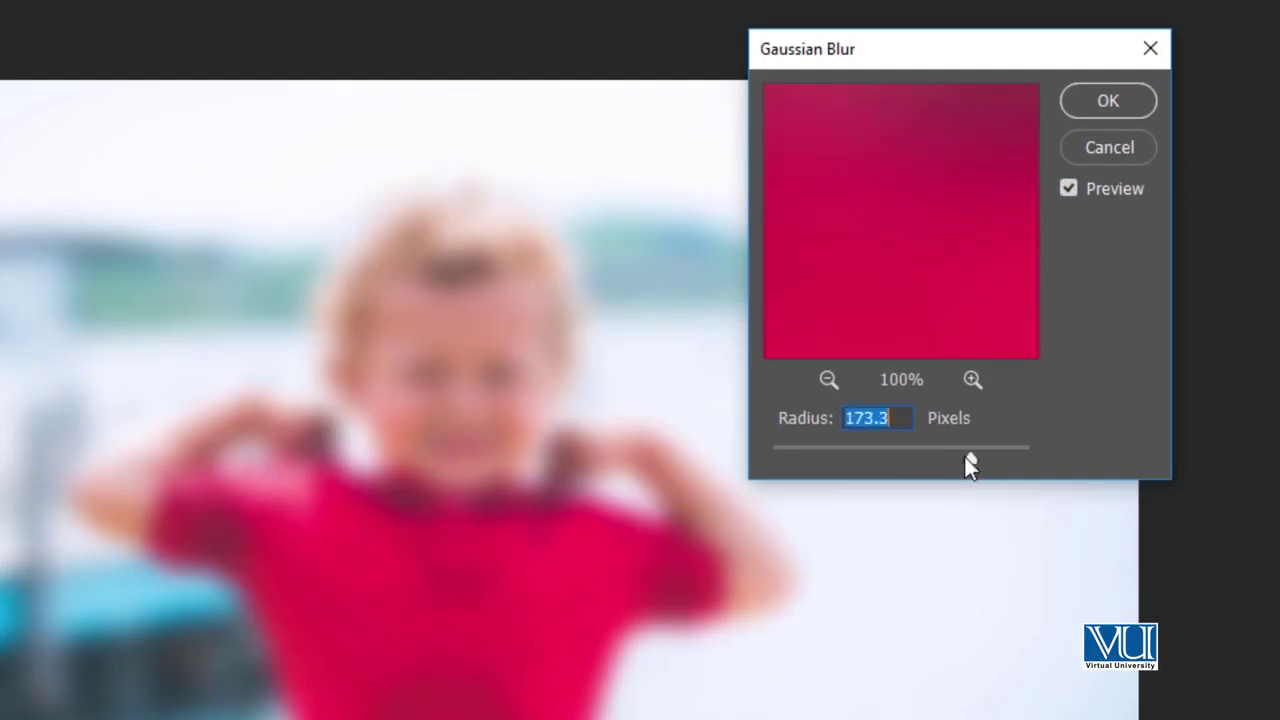
click(864, 460)
drag(833, 460, 1012, 459)
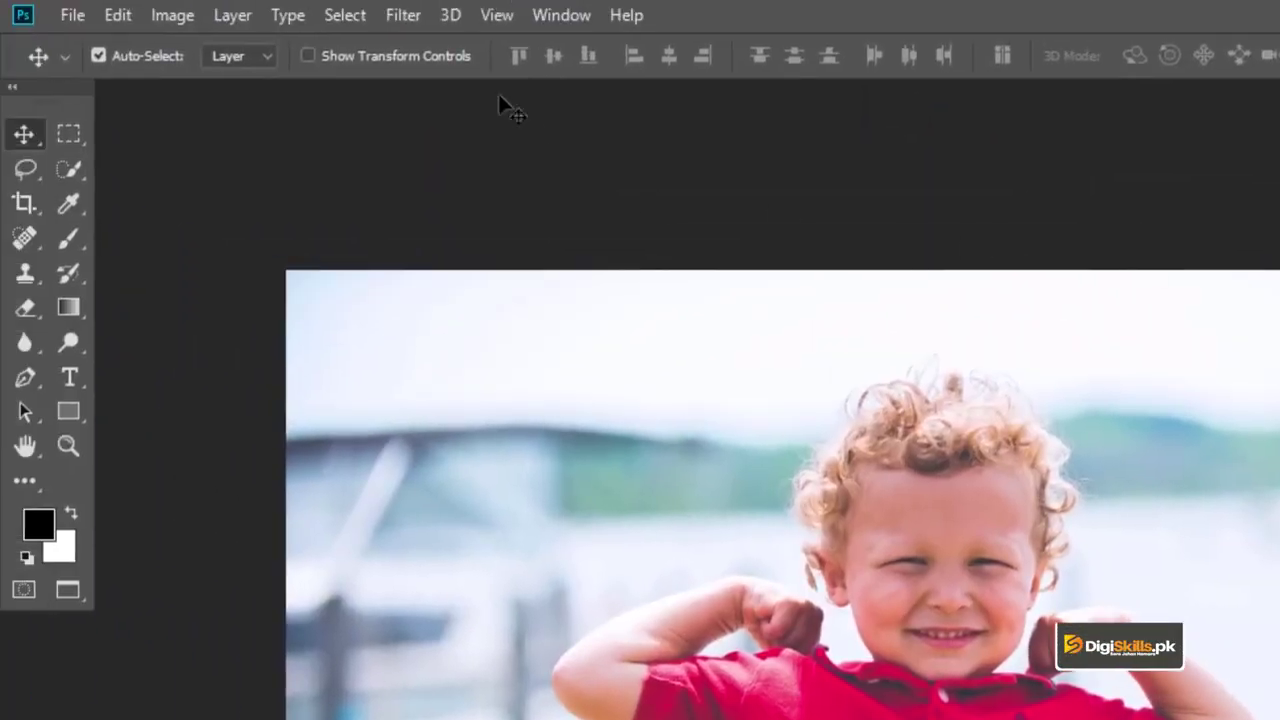
click(418, 14)
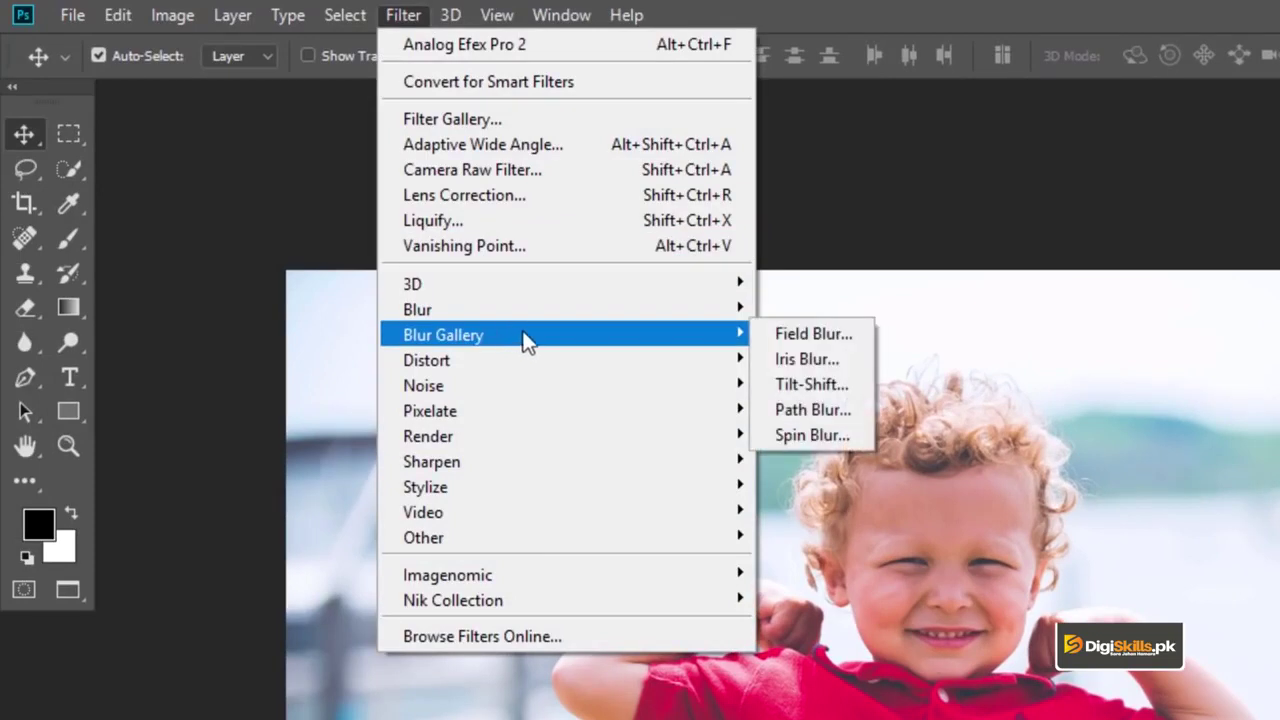
mouse_move(417, 309)
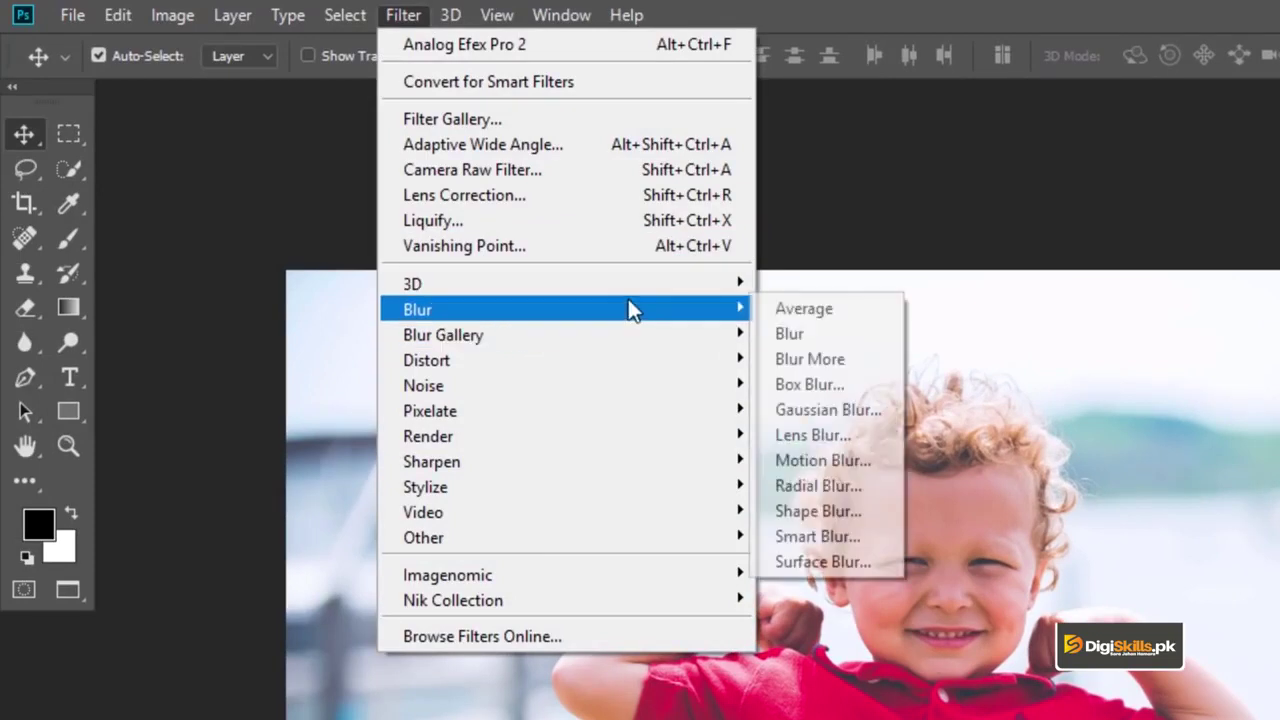
Preview a Motion Blur at Distance 534 pixels and Angle -73°.
click(824, 462)
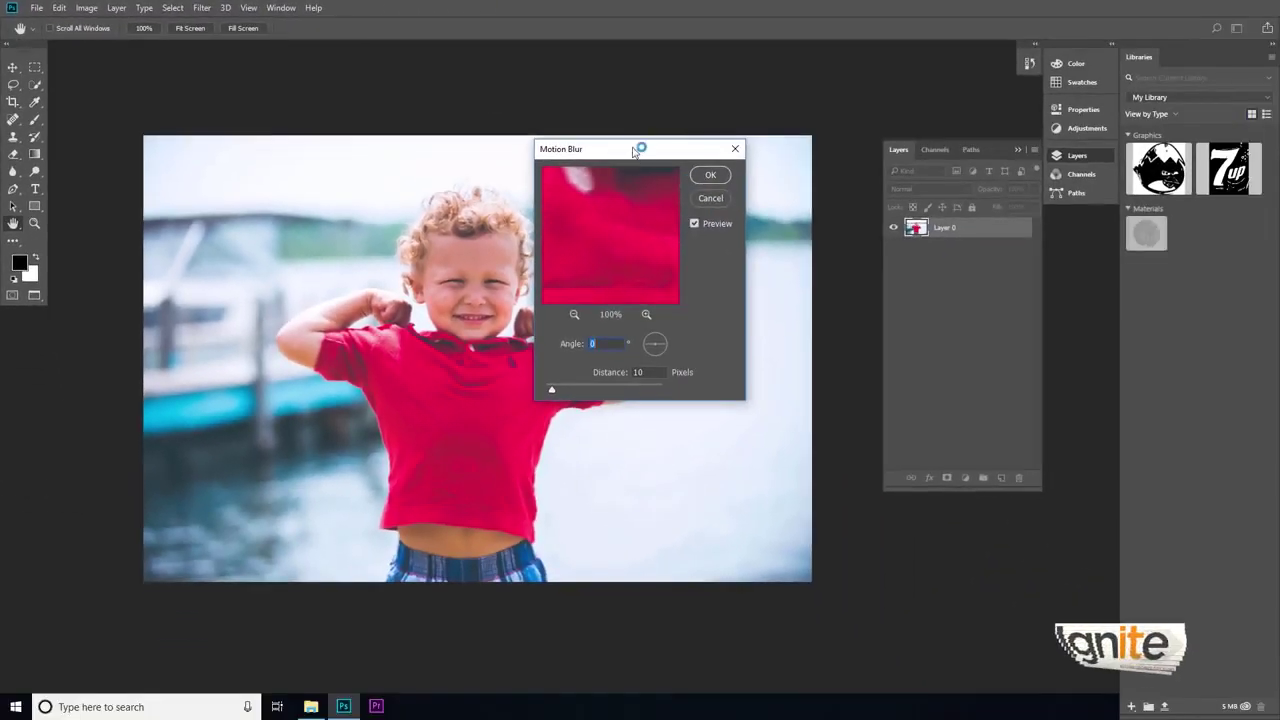
mouse_move(637, 155)
mouse_down()
mouse_move(711, 126)
mouse_move(753, 85)
mouse_up()
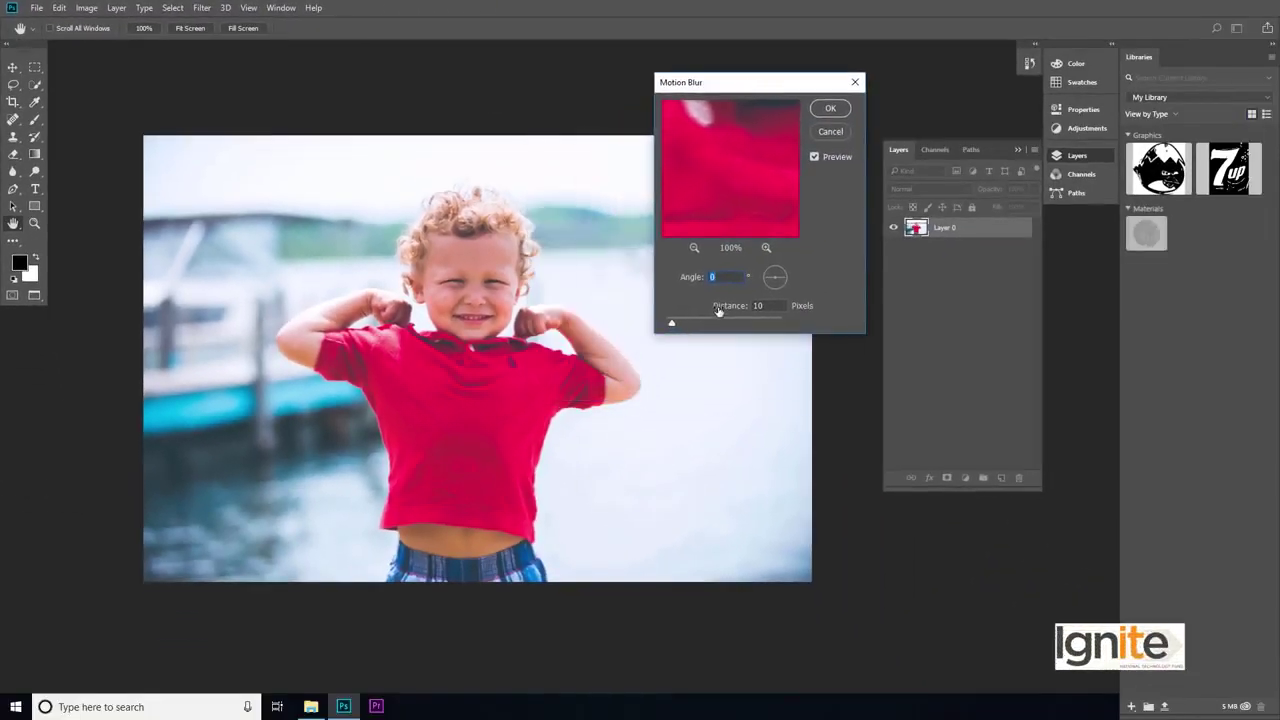
mouse_move(717, 324)
mouse_down()
mouse_move(760, 326)
mouse_move(743, 327)
mouse_up()
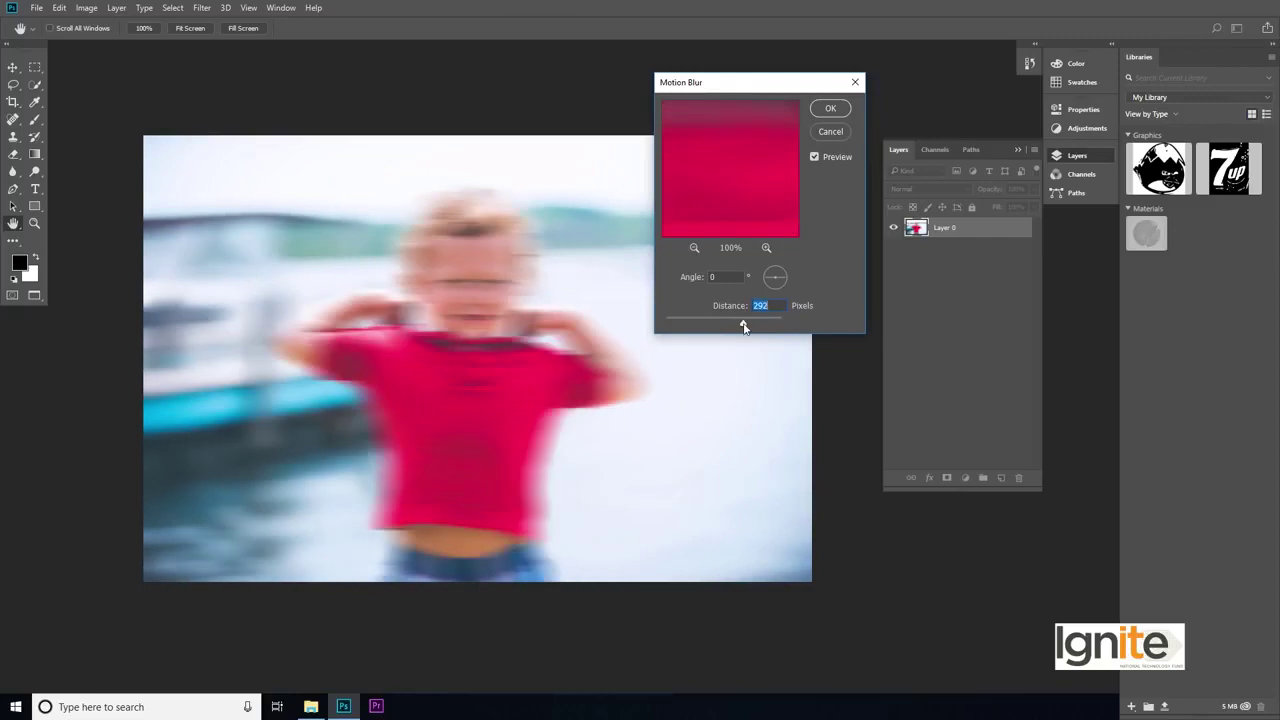
mouse_move(746, 327)
mouse_down()
mouse_move(757, 320)
mouse_move(733, 327)
mouse_move(750, 329)
mouse_up()
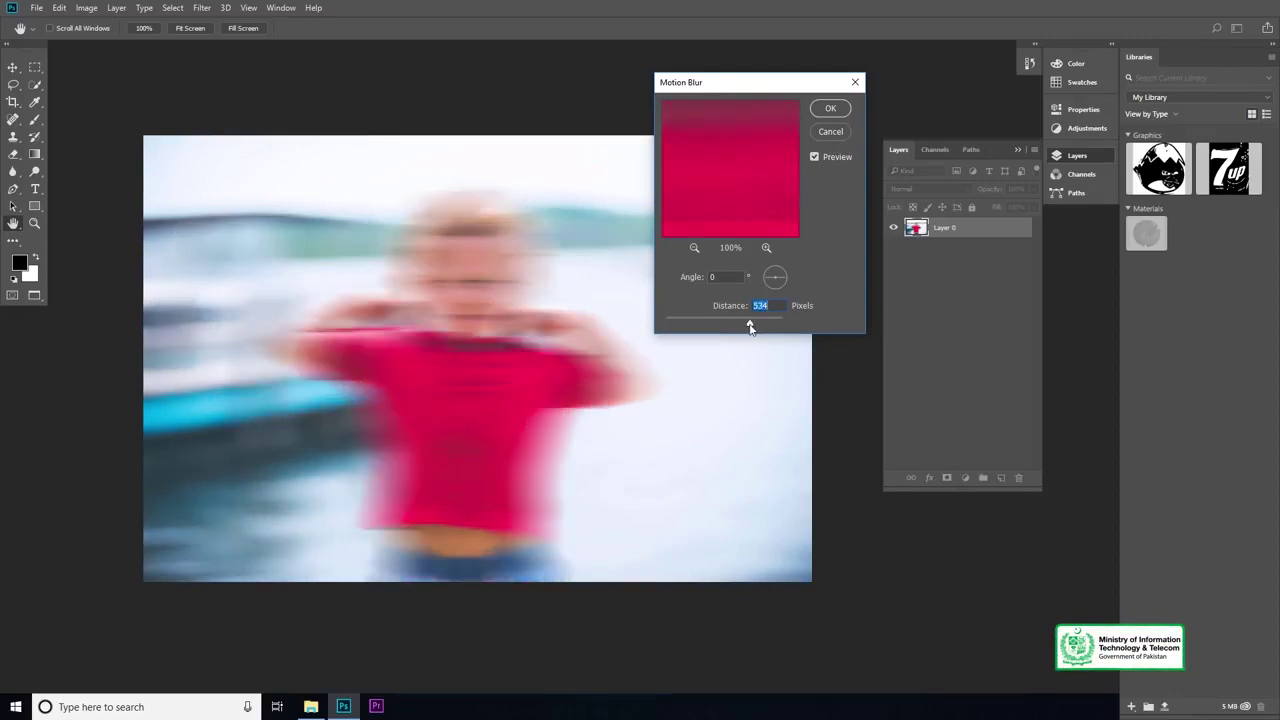
click(778, 287)
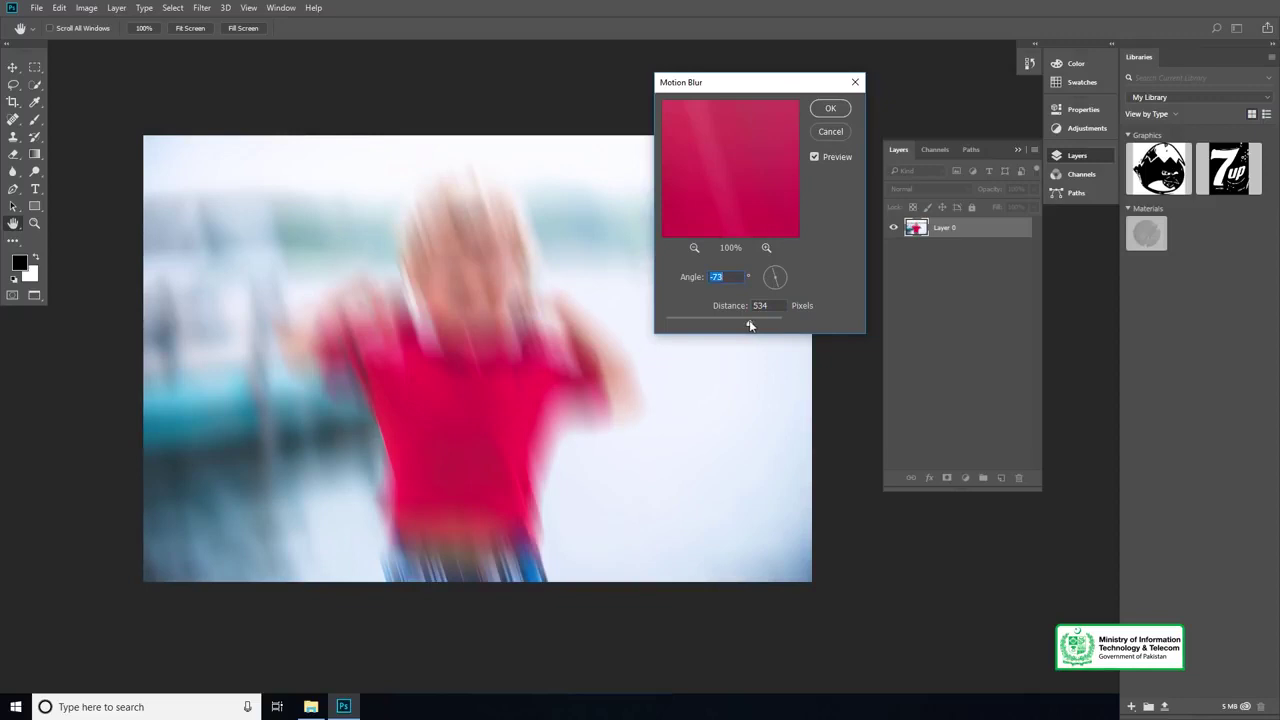
Set Motion Blur Distance to 351, toggle Preview to compare with the original, then cancel.
drag(721, 324, 745, 323)
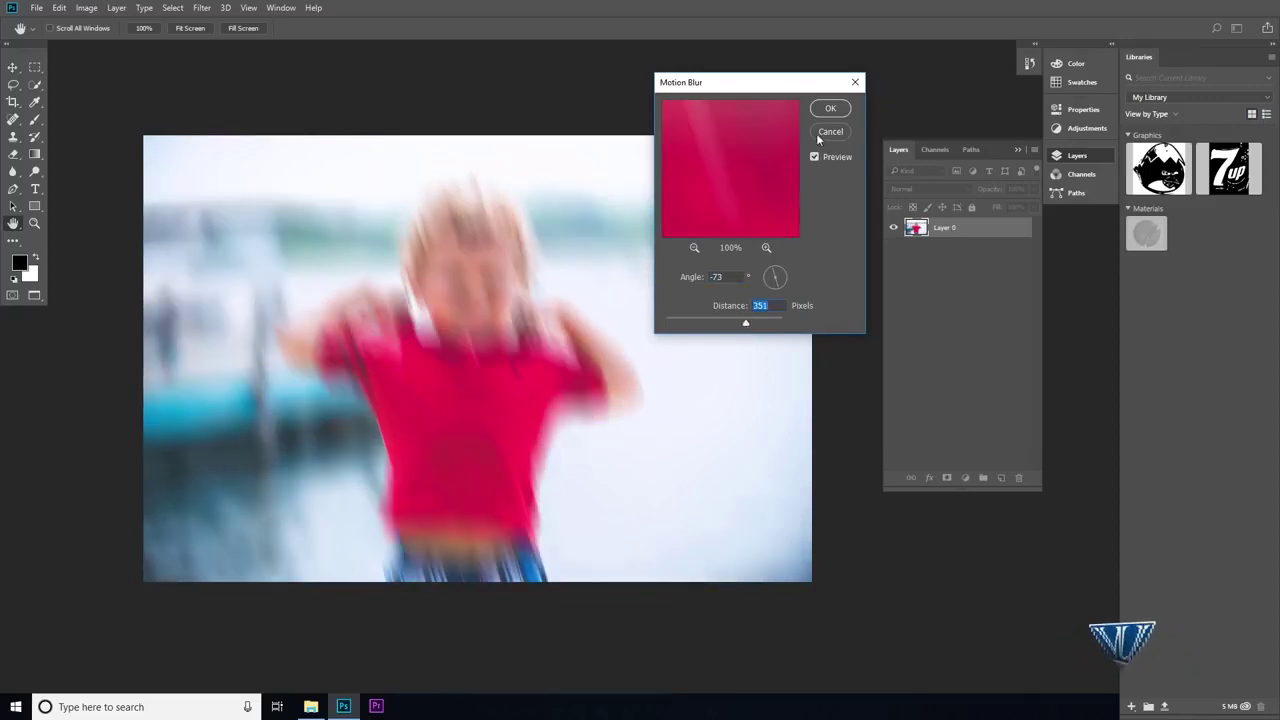
drag(761, 86, 754, 112)
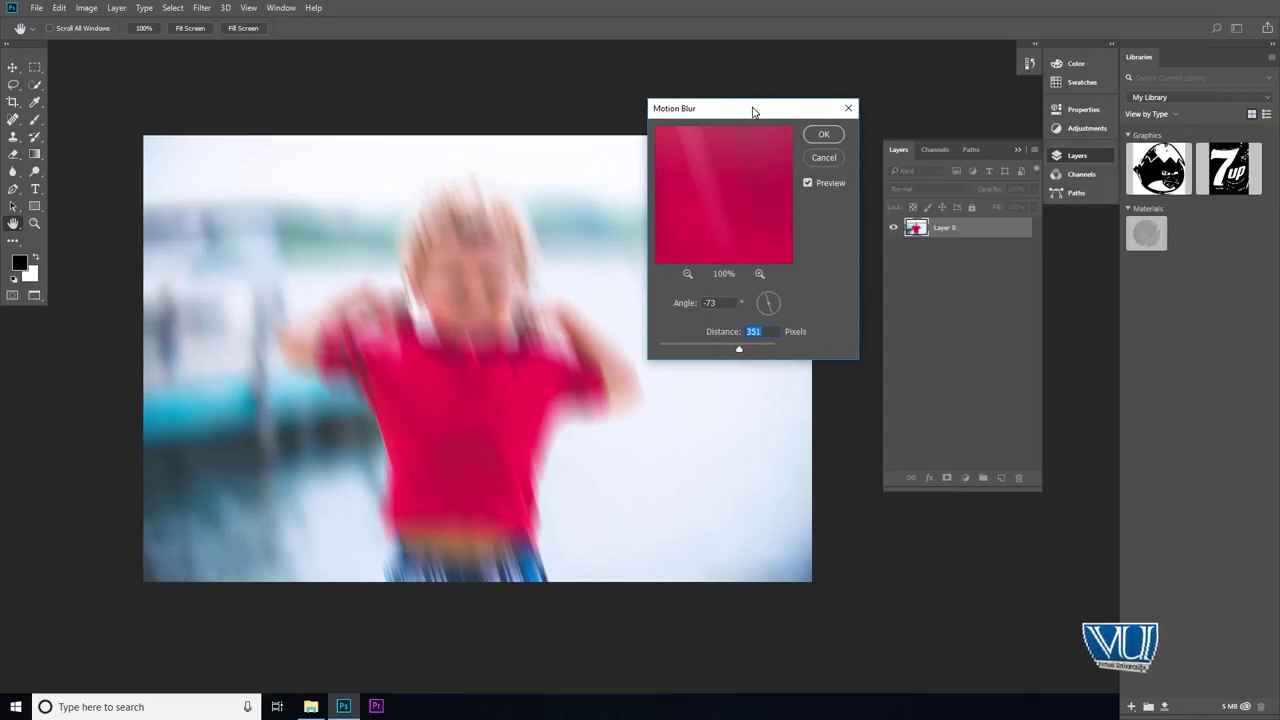
click(807, 182)
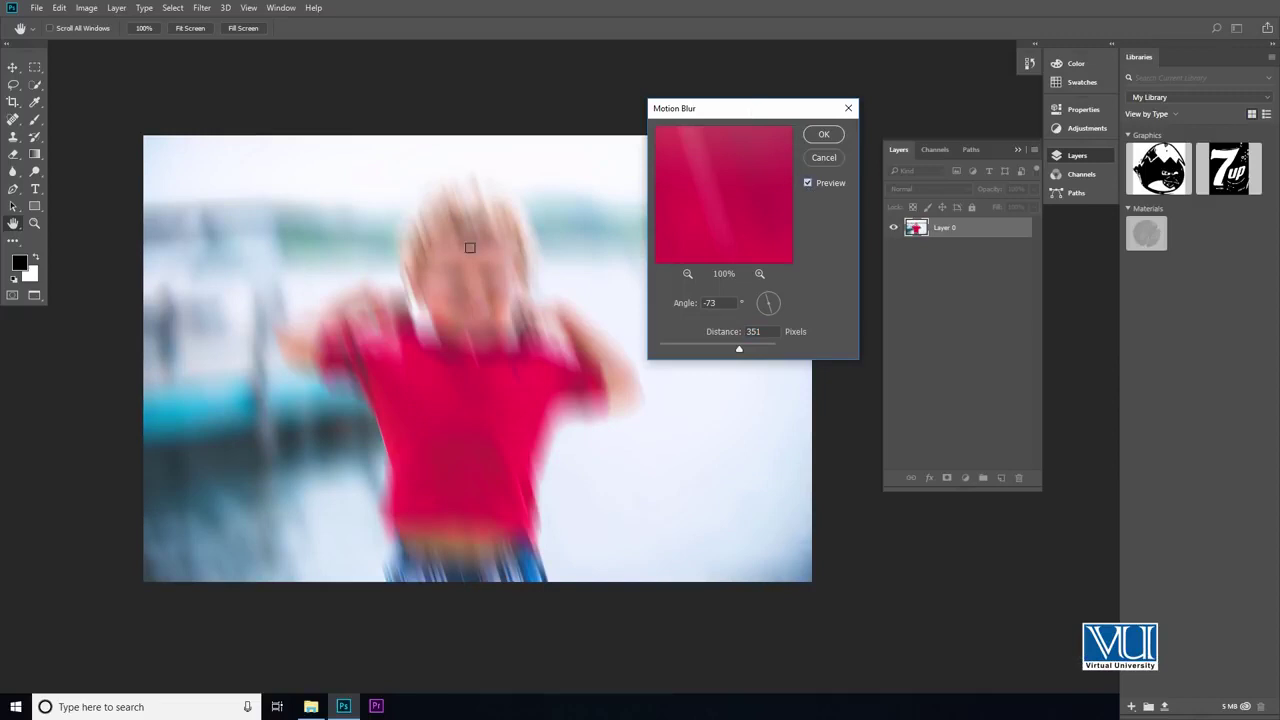
click(806, 181)
click(806, 181)
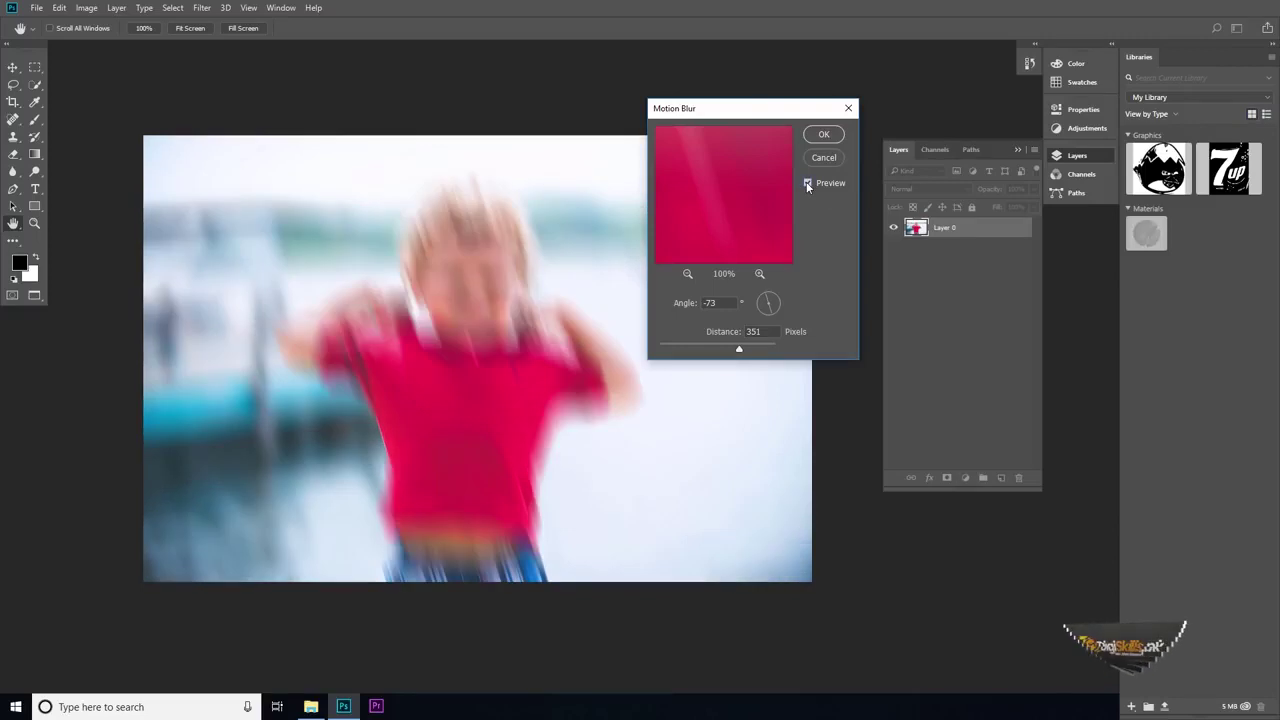
click(806, 182)
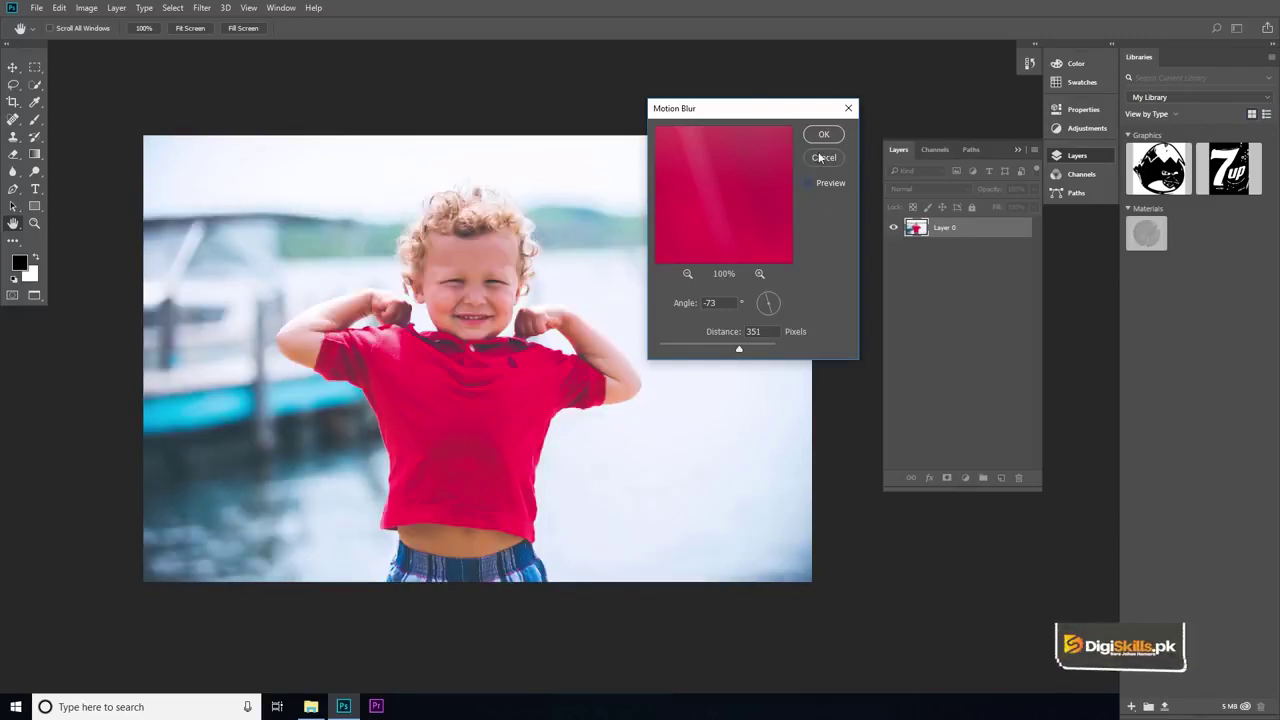
click(809, 182)
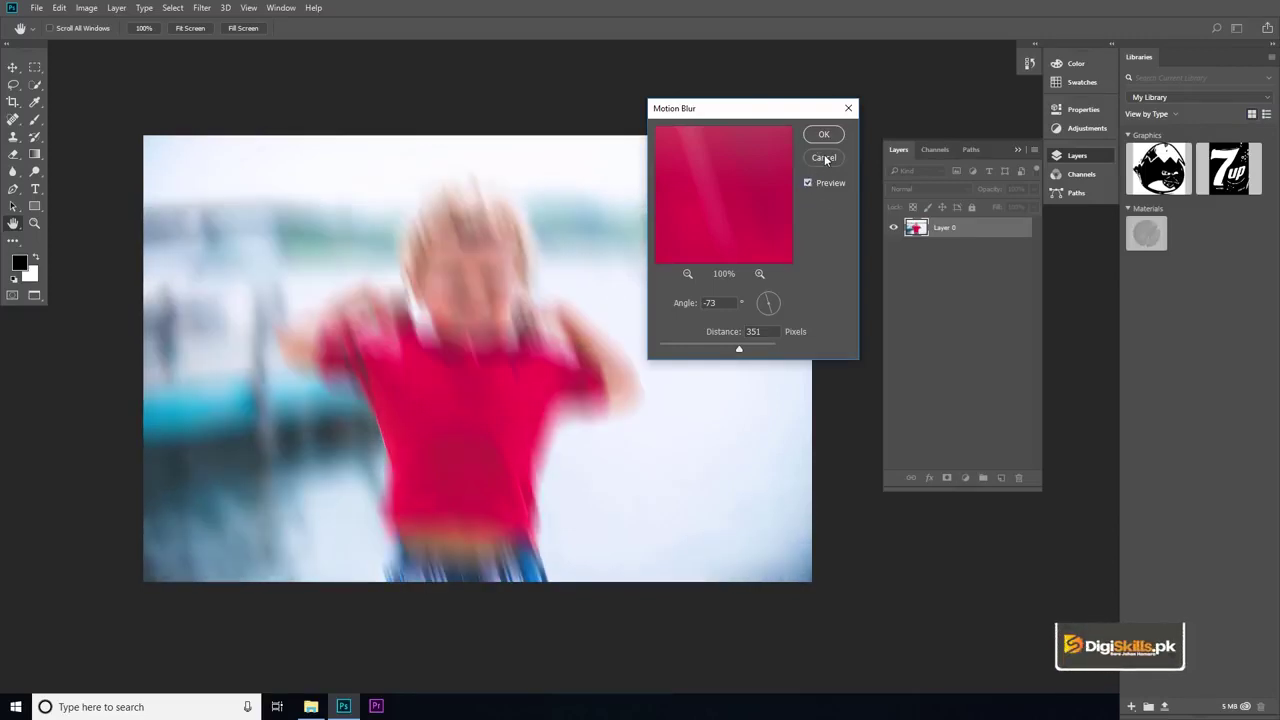
click(824, 158)
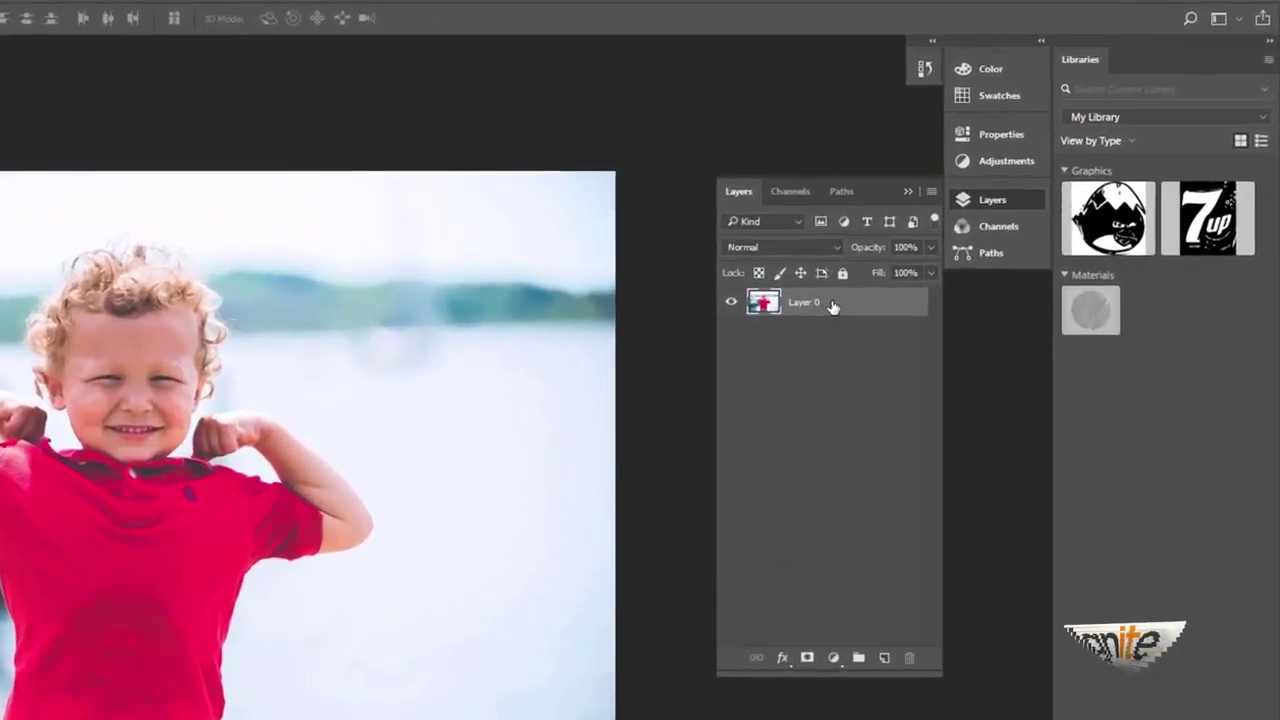
Convert Layer 0 to a smart object from its Layers panel context menu.
right_click(808, 324)
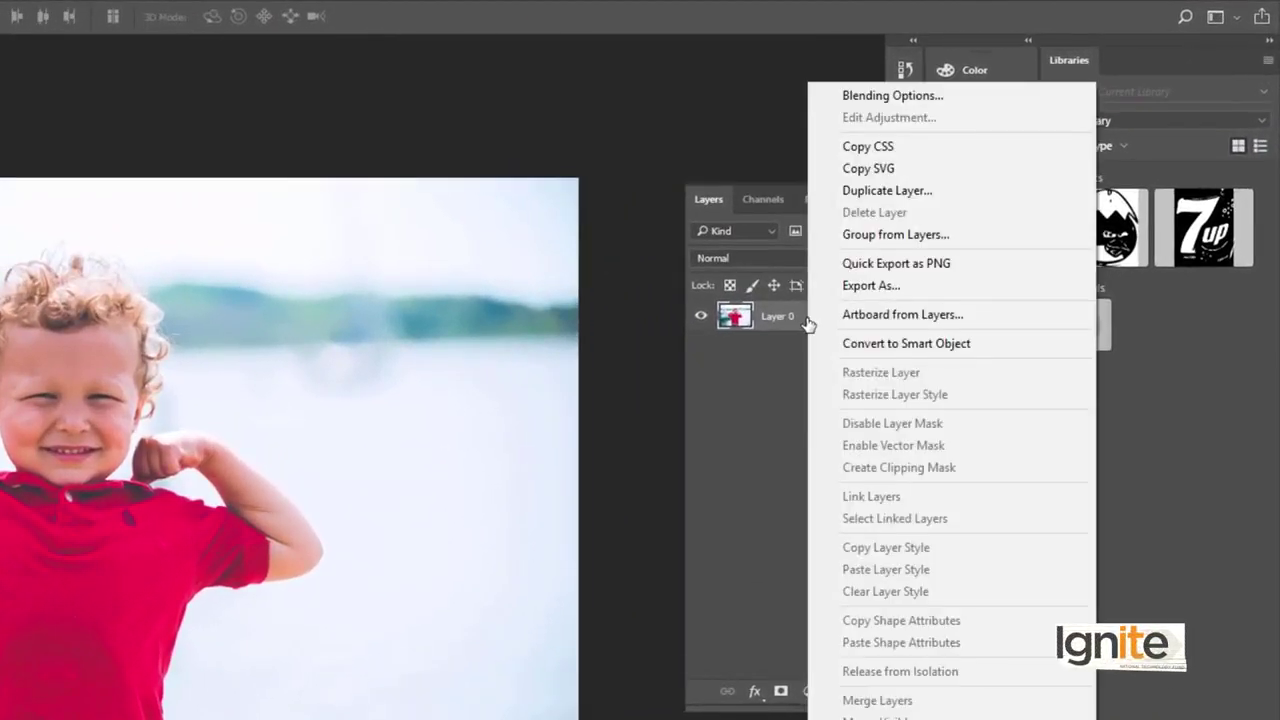
click(877, 343)
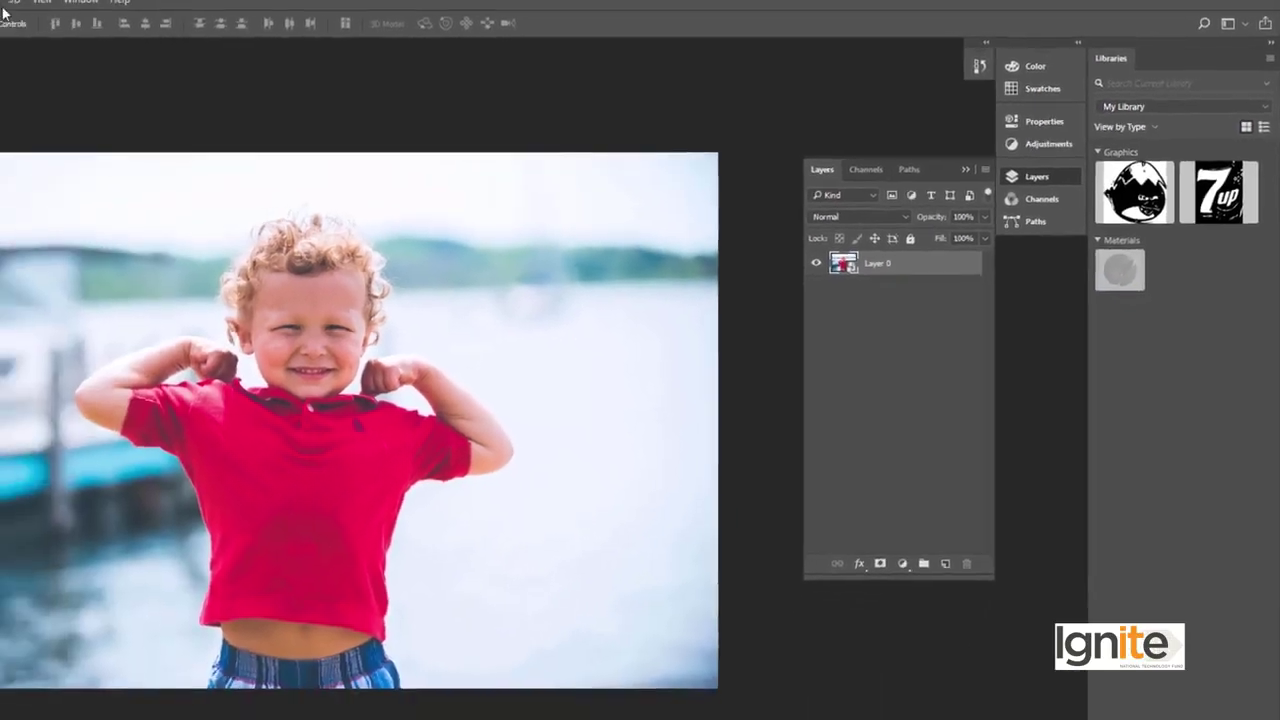
click(201, 8)
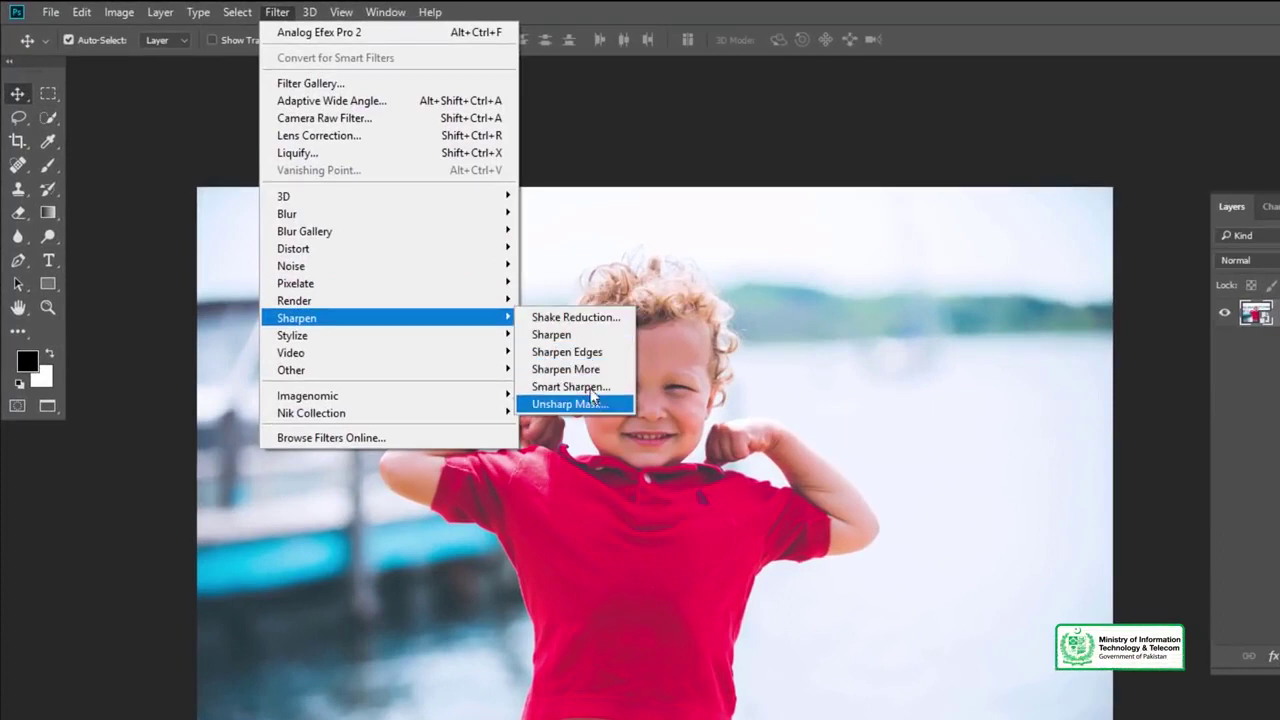
Apply Smart Sharpen: Amount 331%, Radius 7.8 px, Reduce Noise 17%, Lens Blur, shadow fade 26%.
click(588, 387)
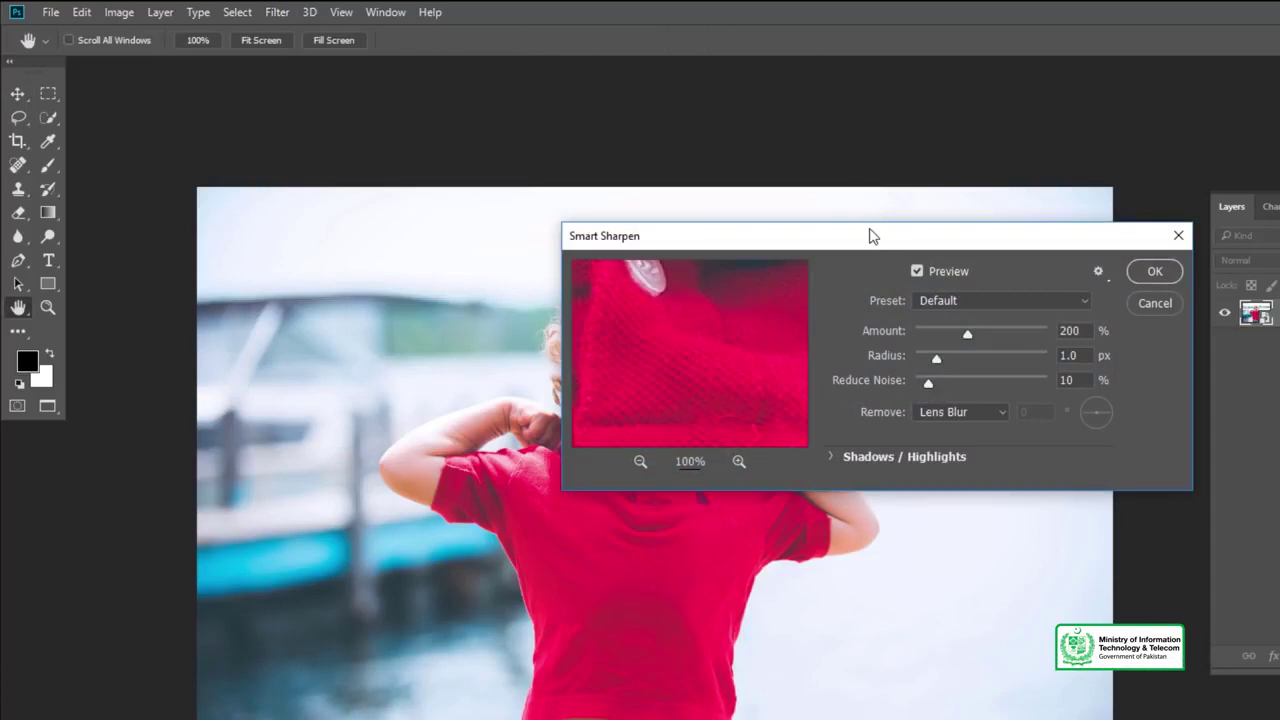
drag(965, 246, 965, 132)
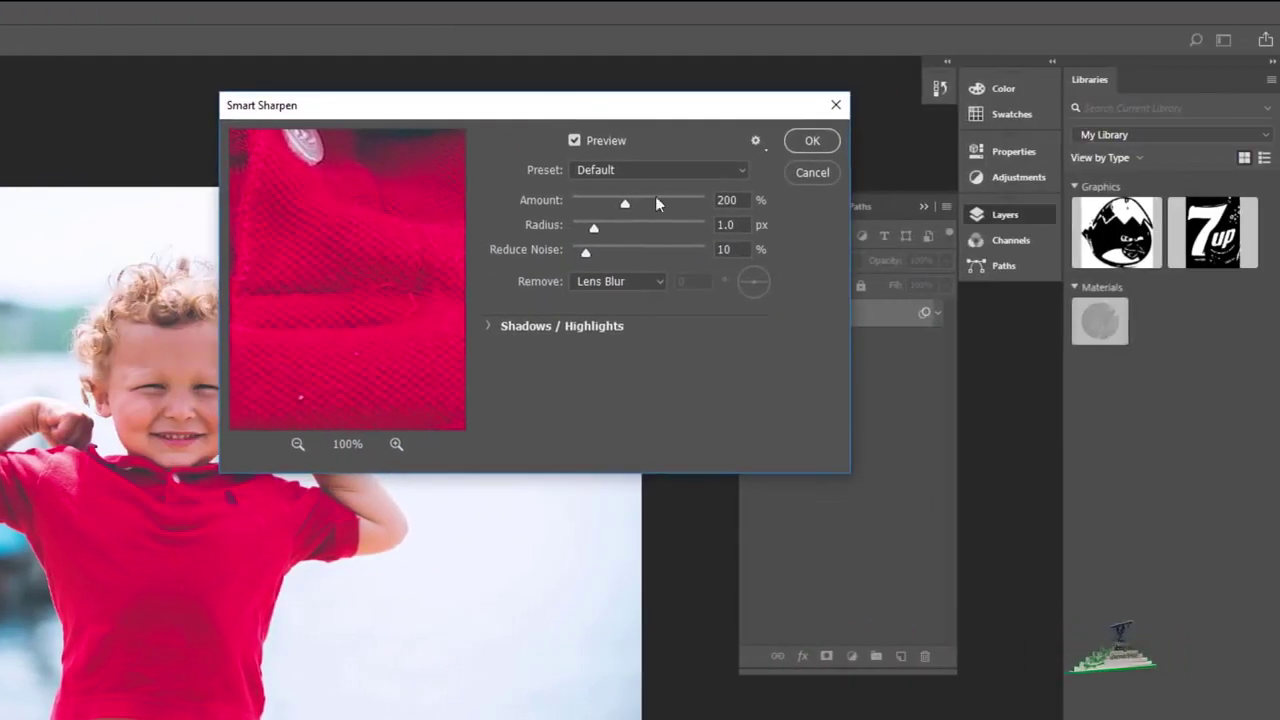
drag(655, 197, 612, 260)
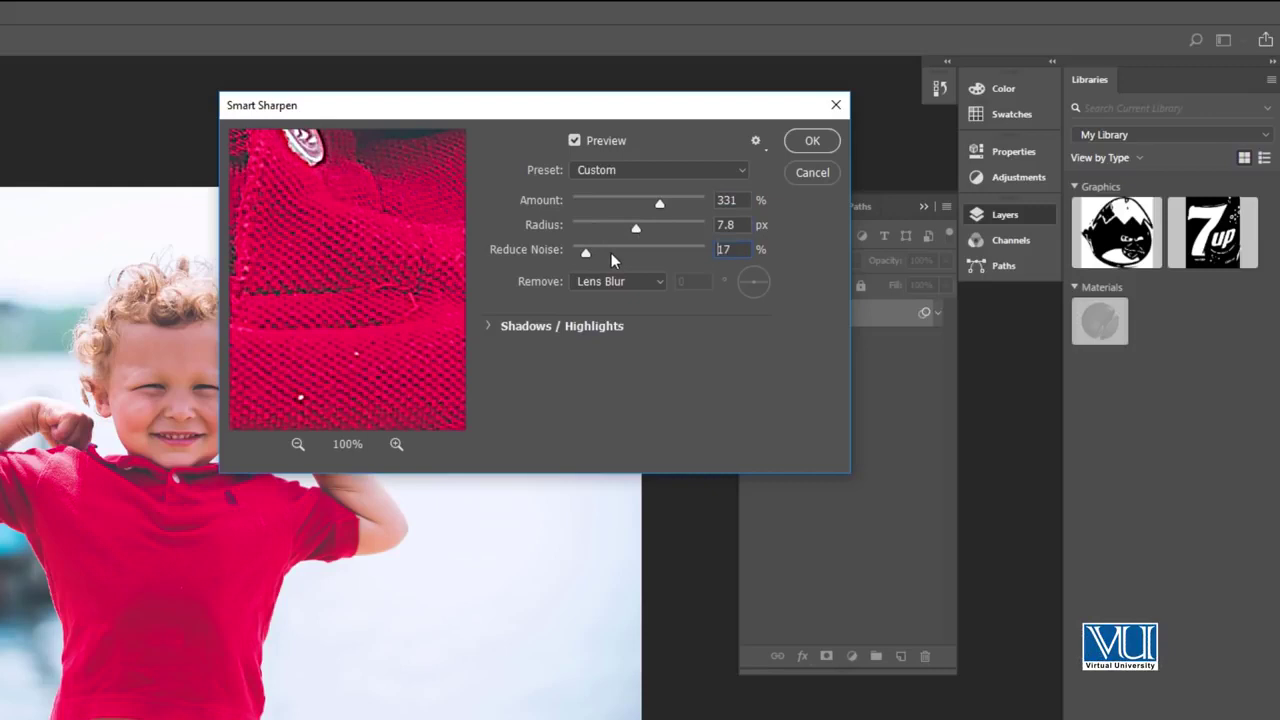
click(633, 169)
click(619, 281)
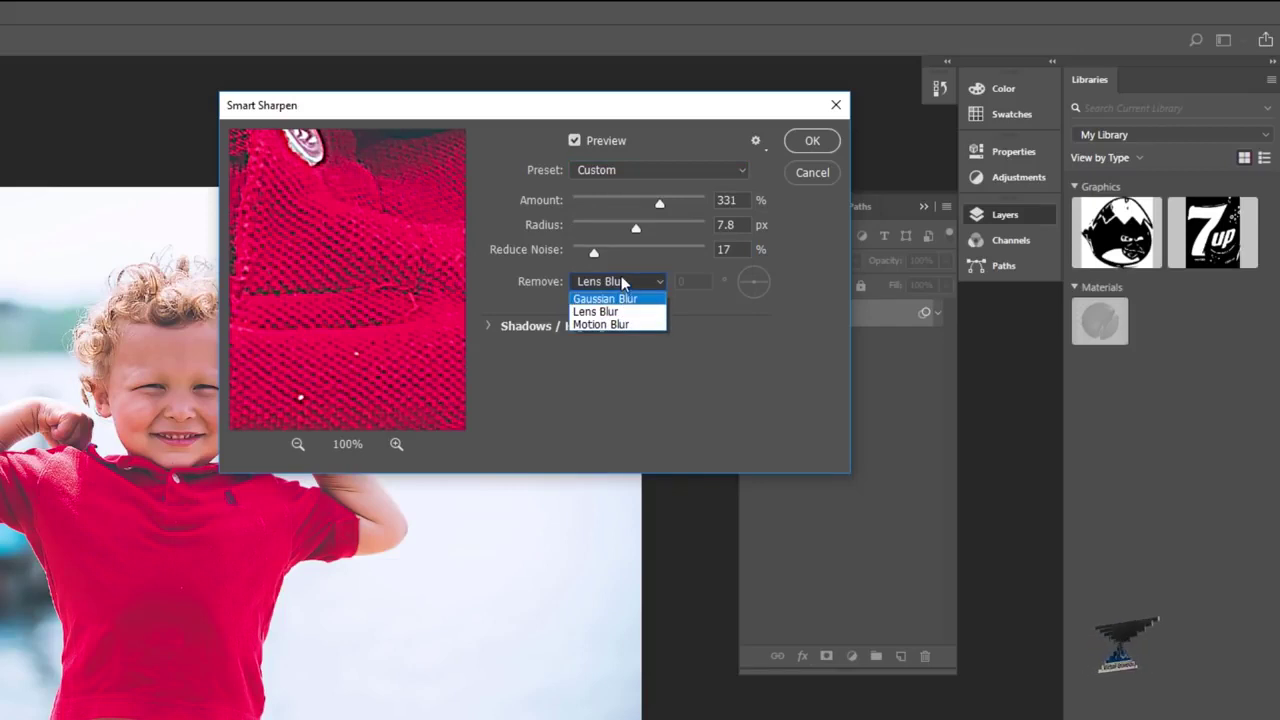
click(621, 280)
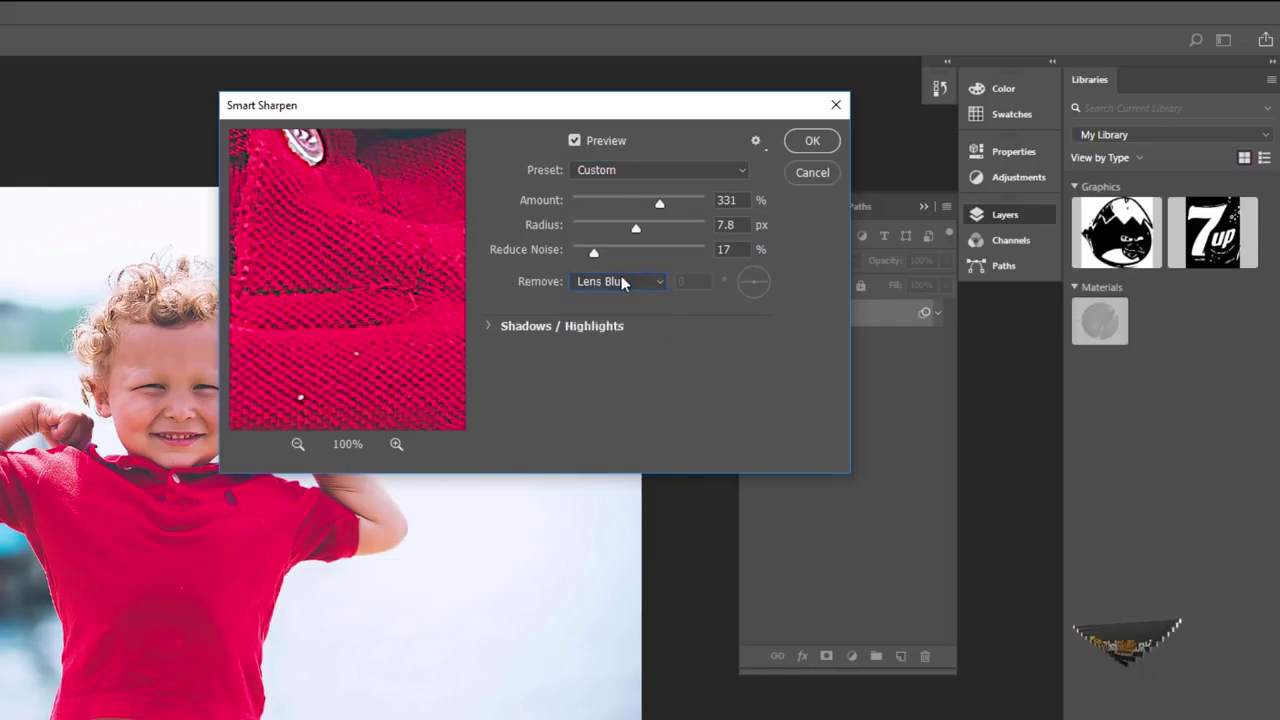
click(490, 326)
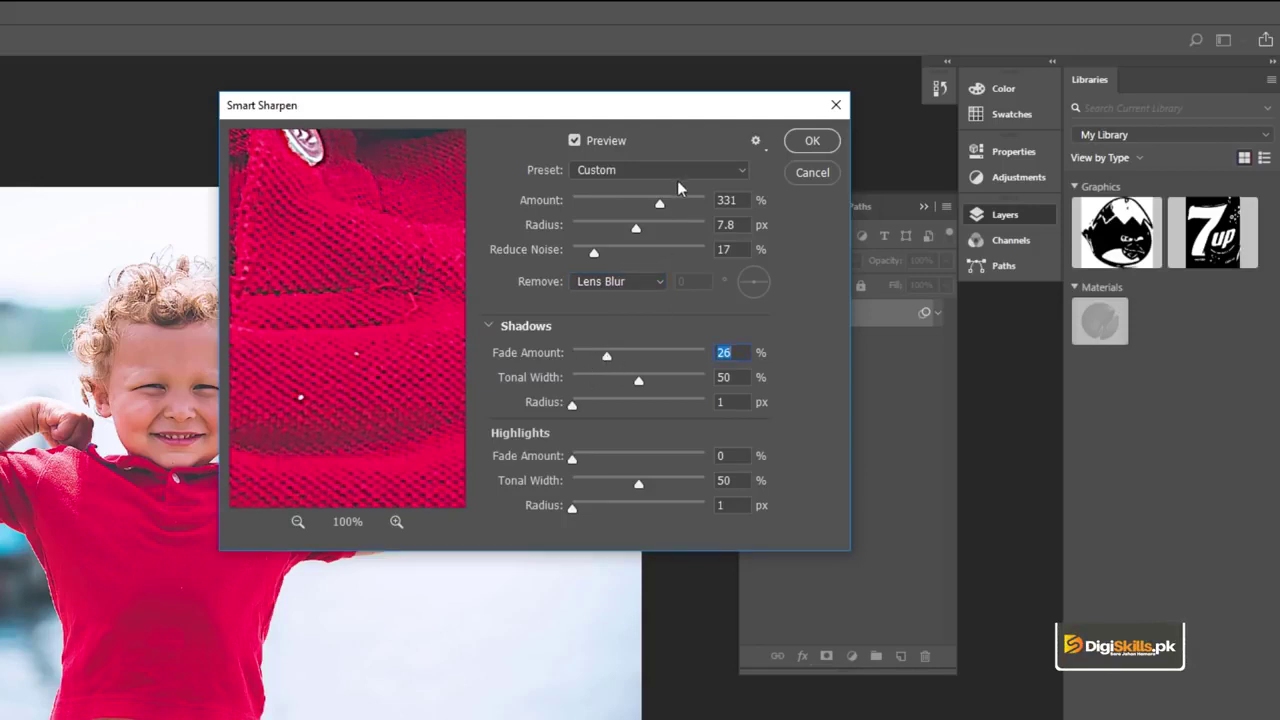
click(798, 144)
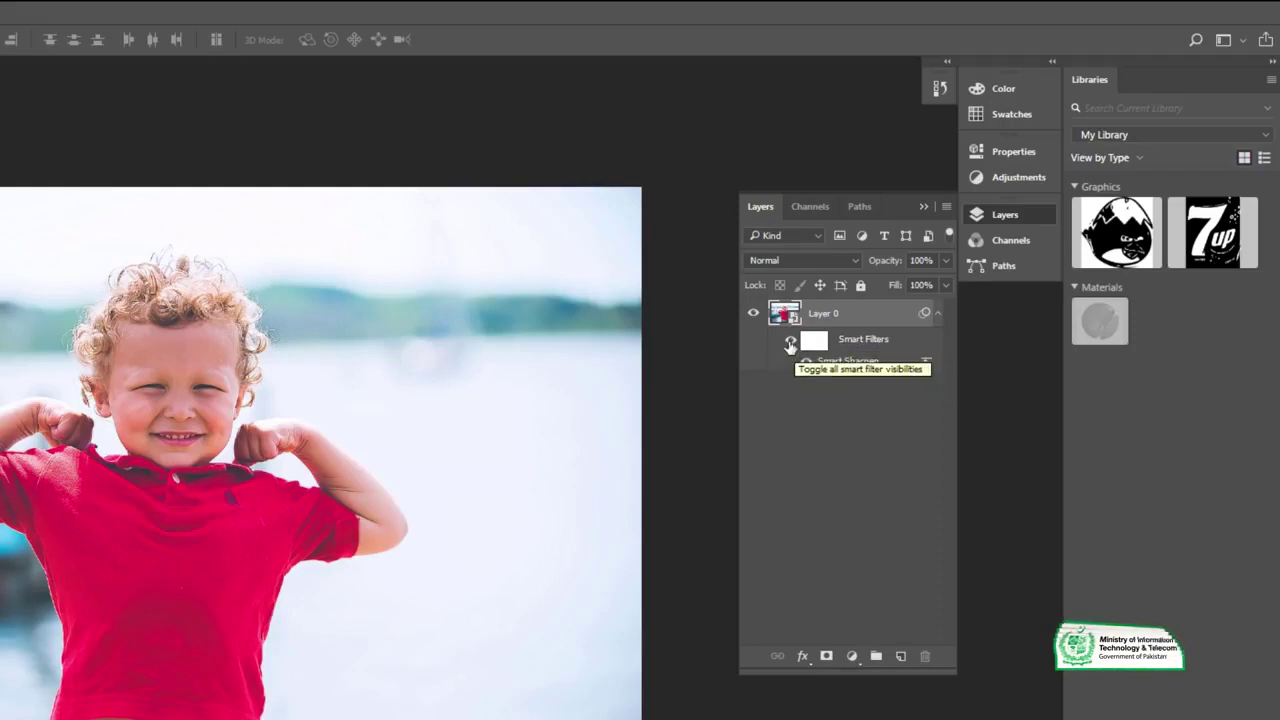
key(z)
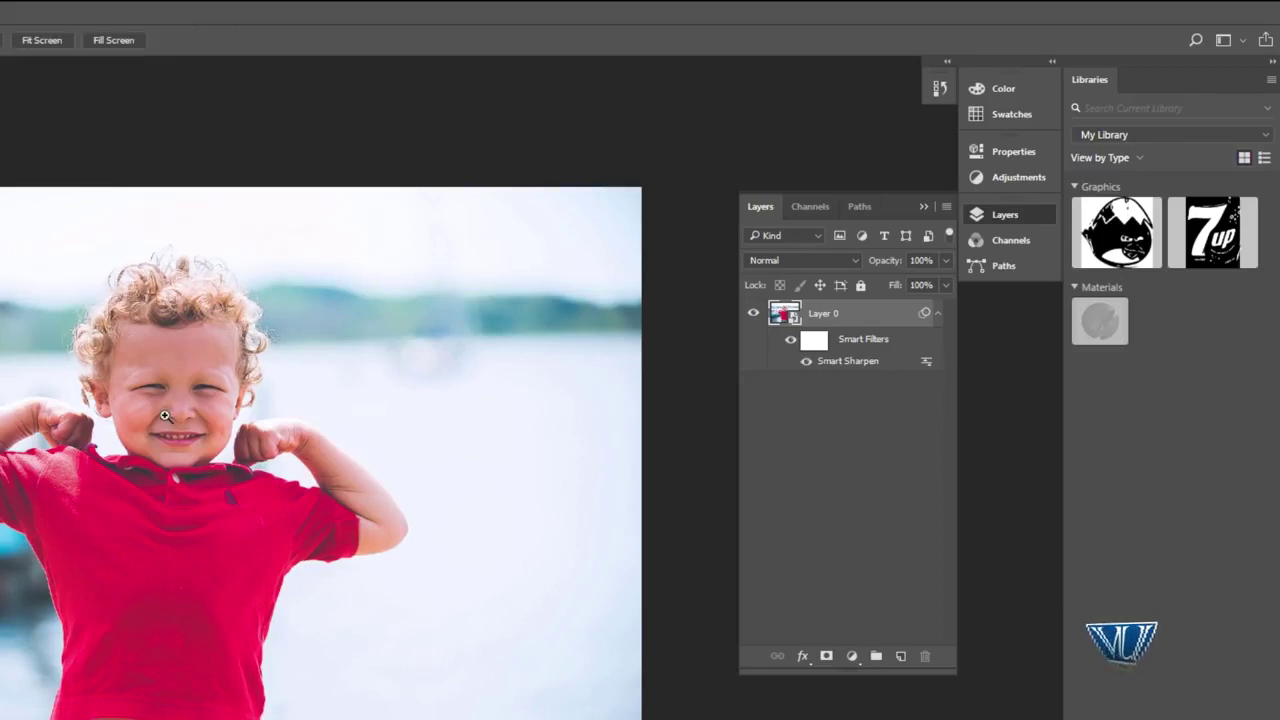
click(160, 395)
click(187, 383)
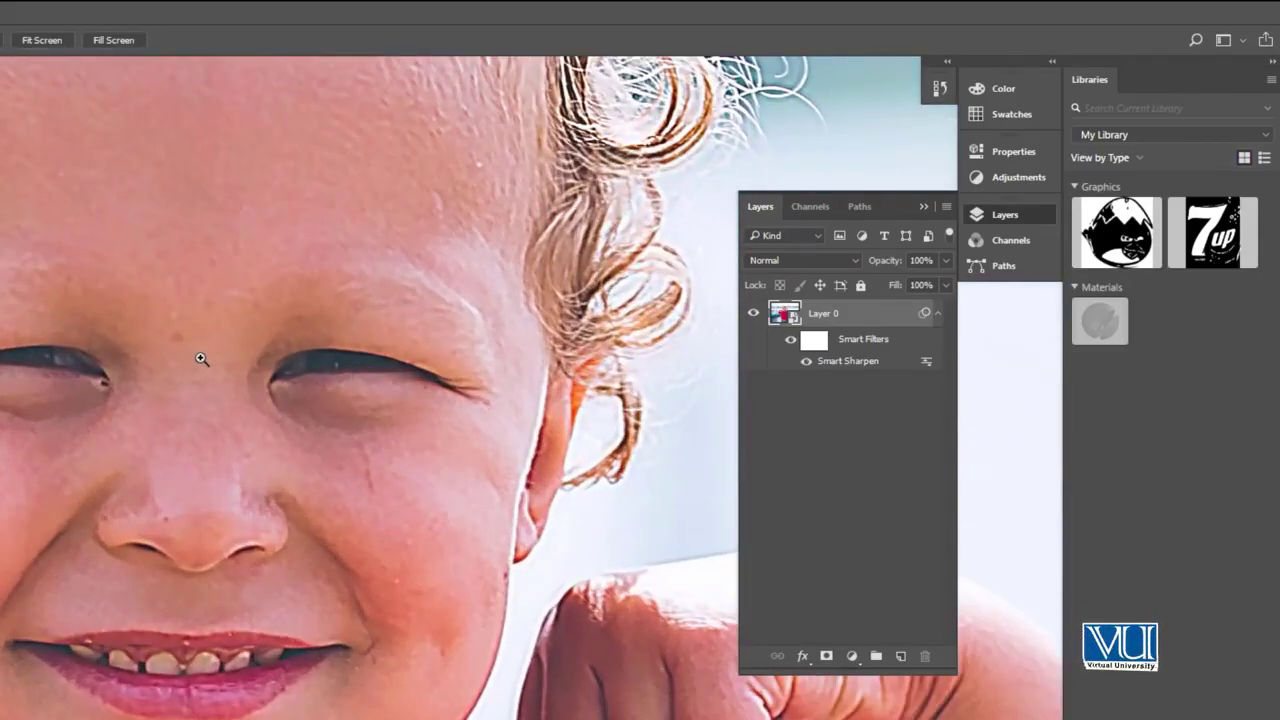
alt+click(238, 390)
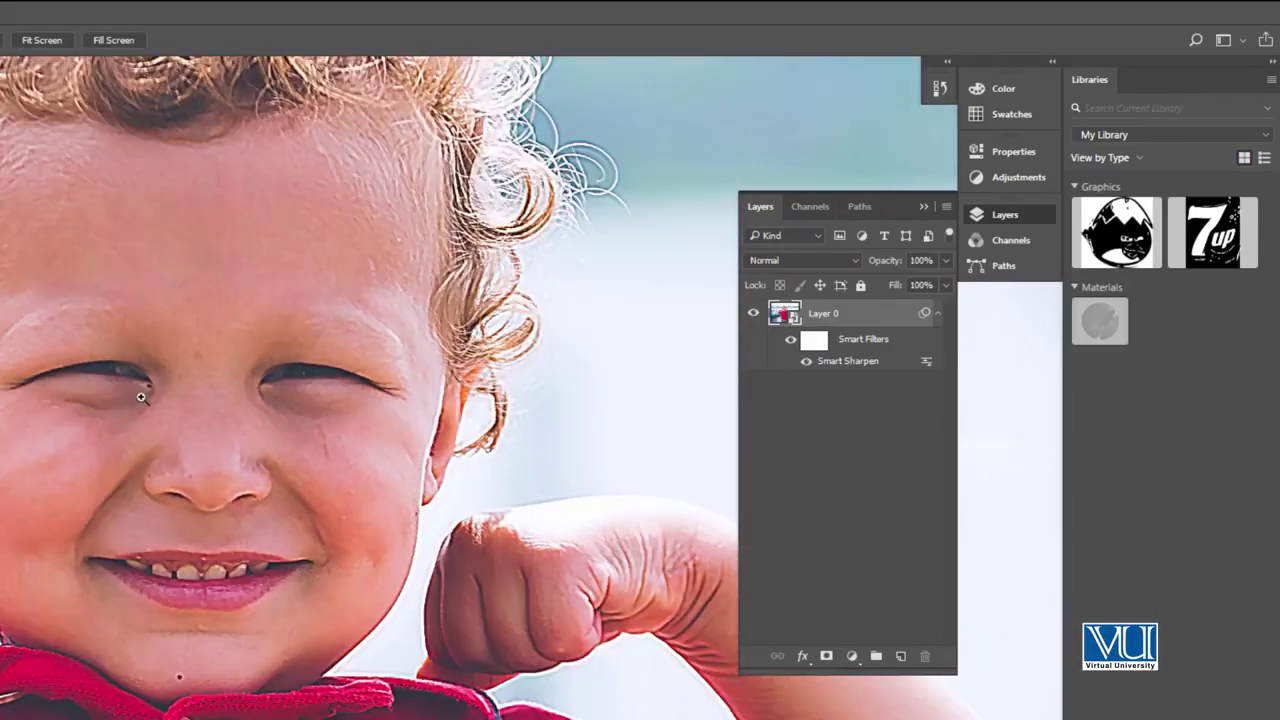
click(144, 400)
key(v)
click(790, 340)
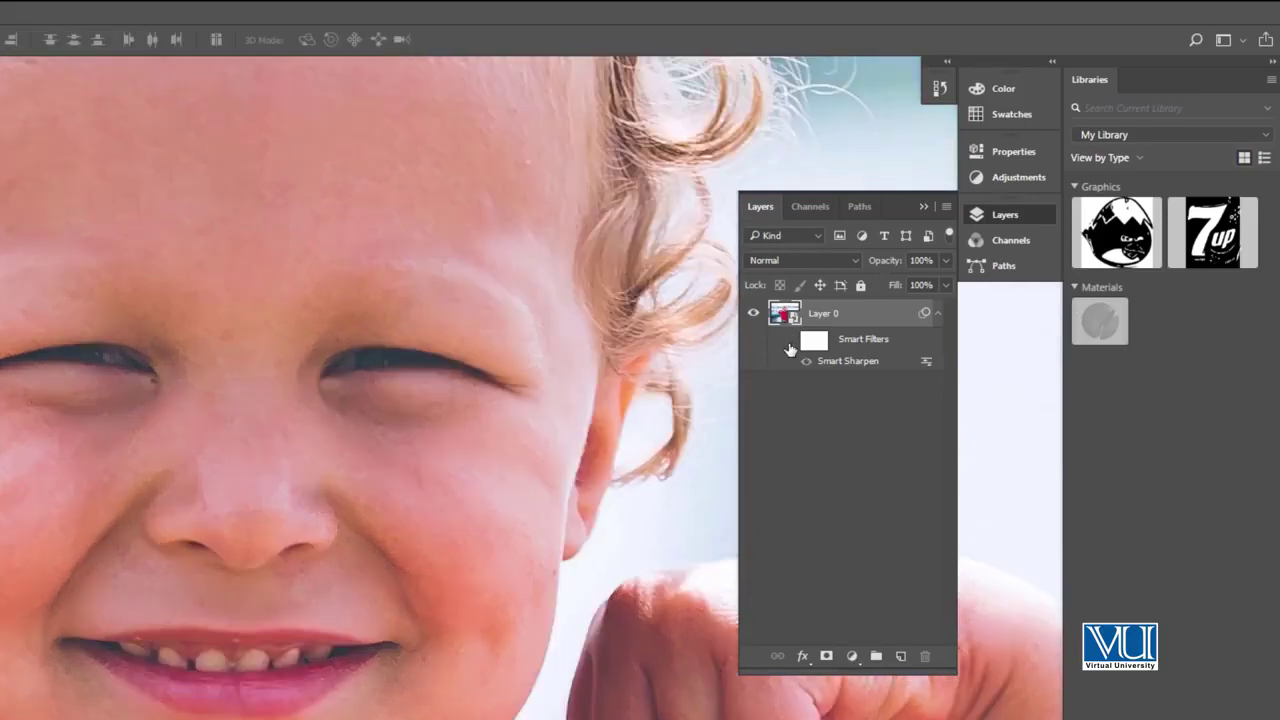
click(790, 341)
click(790, 341)
click(790, 341)
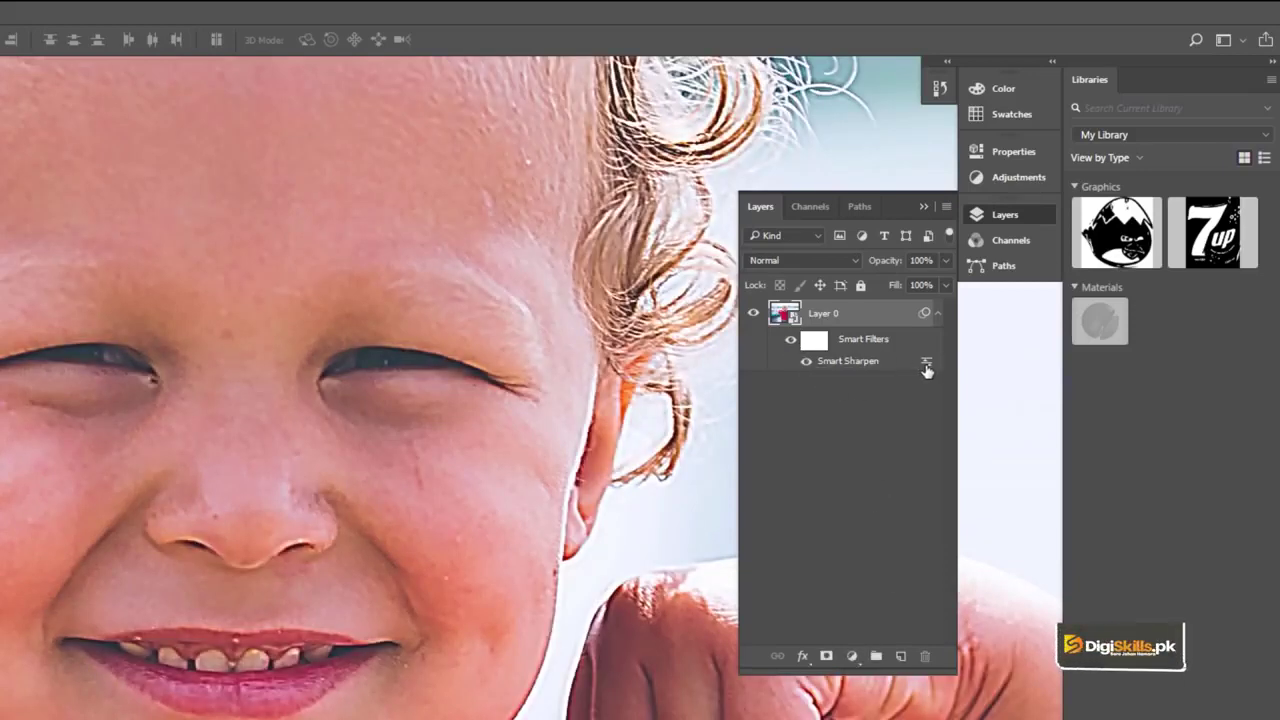
click(939, 316)
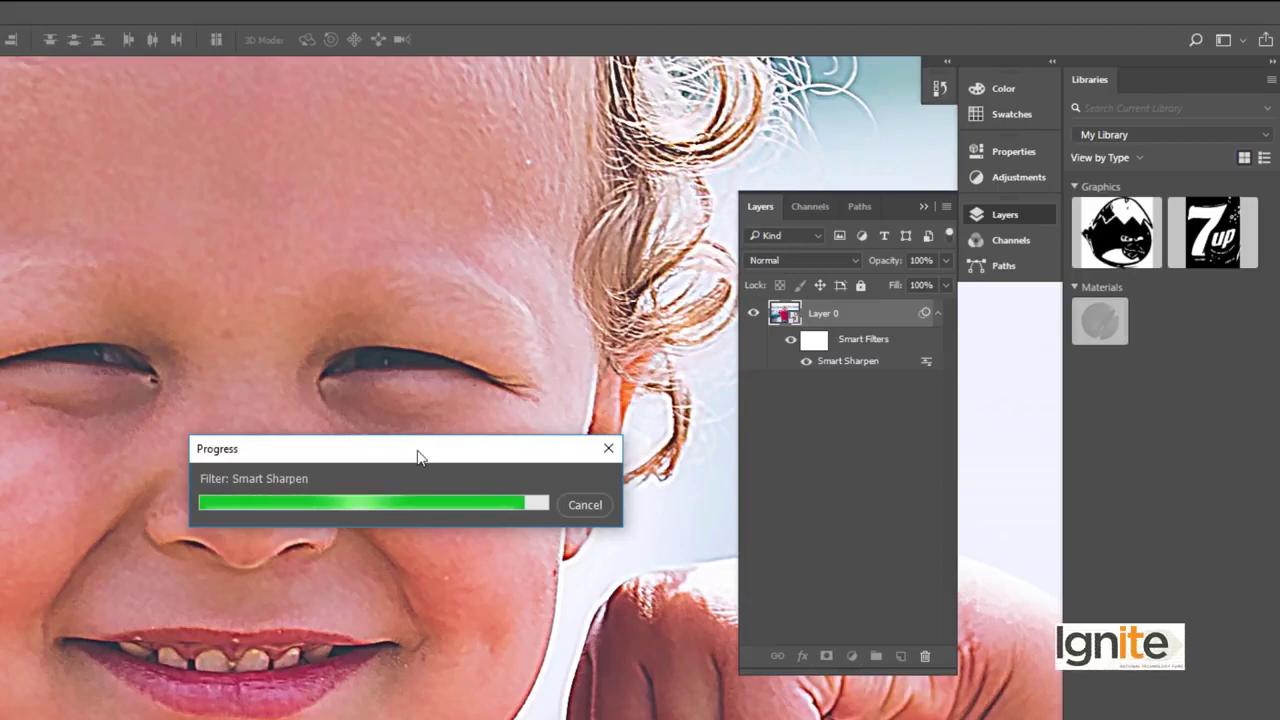
drag(418, 229, 645, 177)
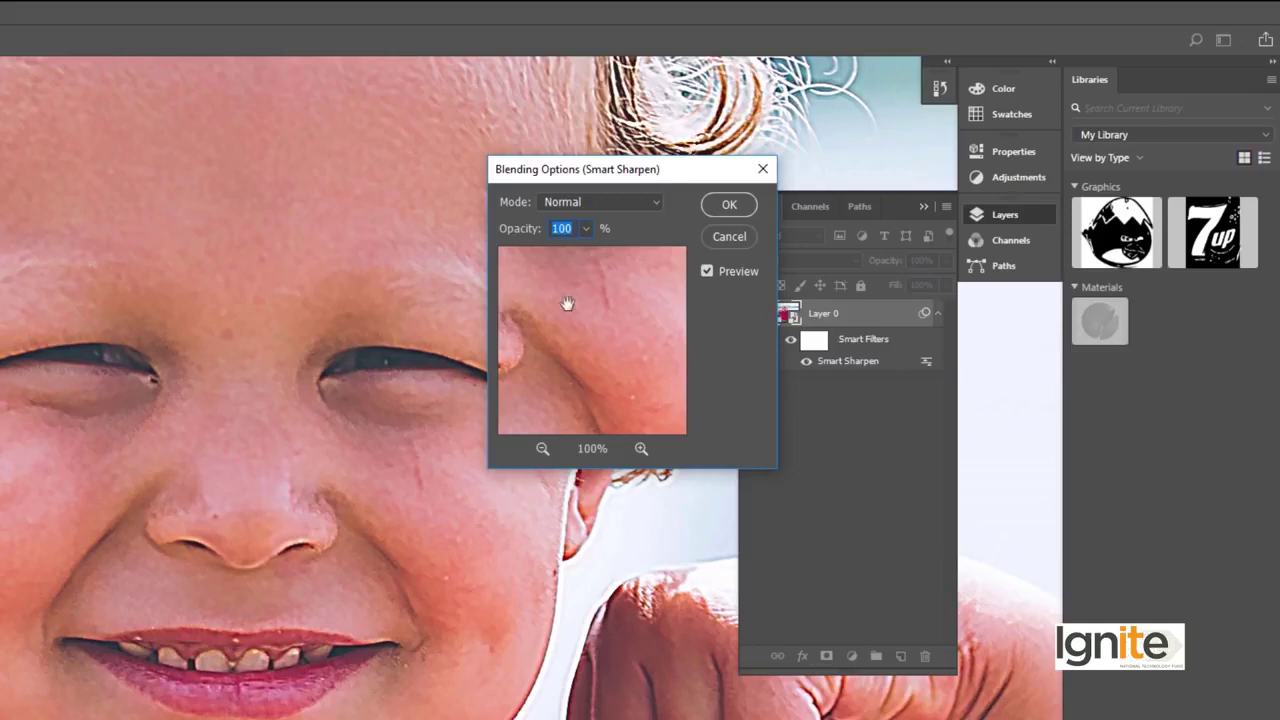
click(609, 201)
click(724, 238)
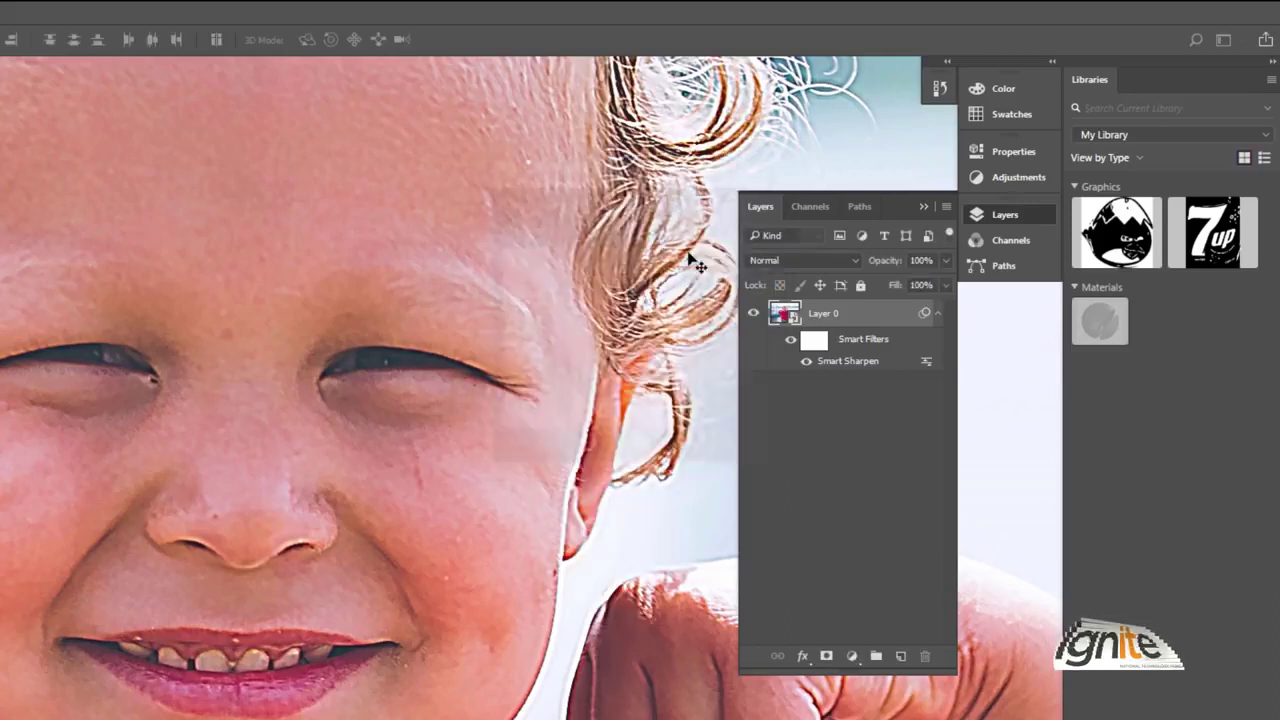
double_click(845, 362)
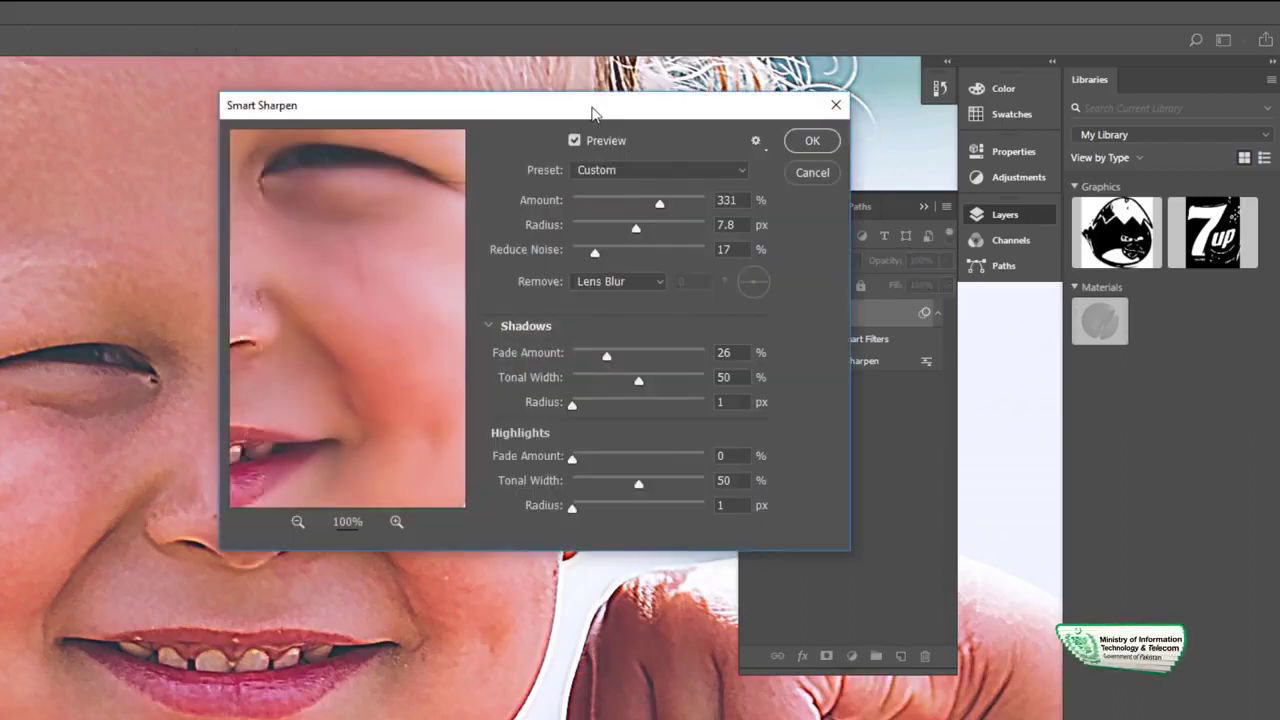
mouse_move(590, 113)
mouse_down()
mouse_move(515, 237)
mouse_move(540, 205)
mouse_up()
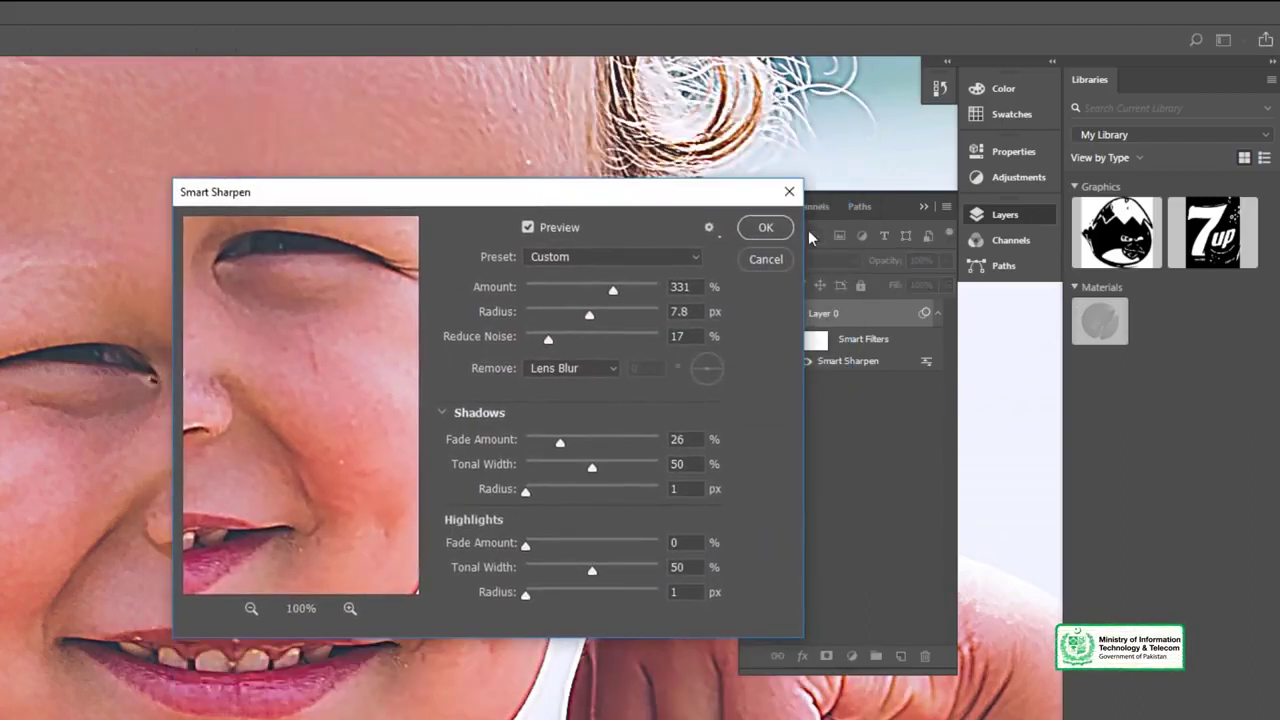
click(779, 263)
double_click(848, 361)
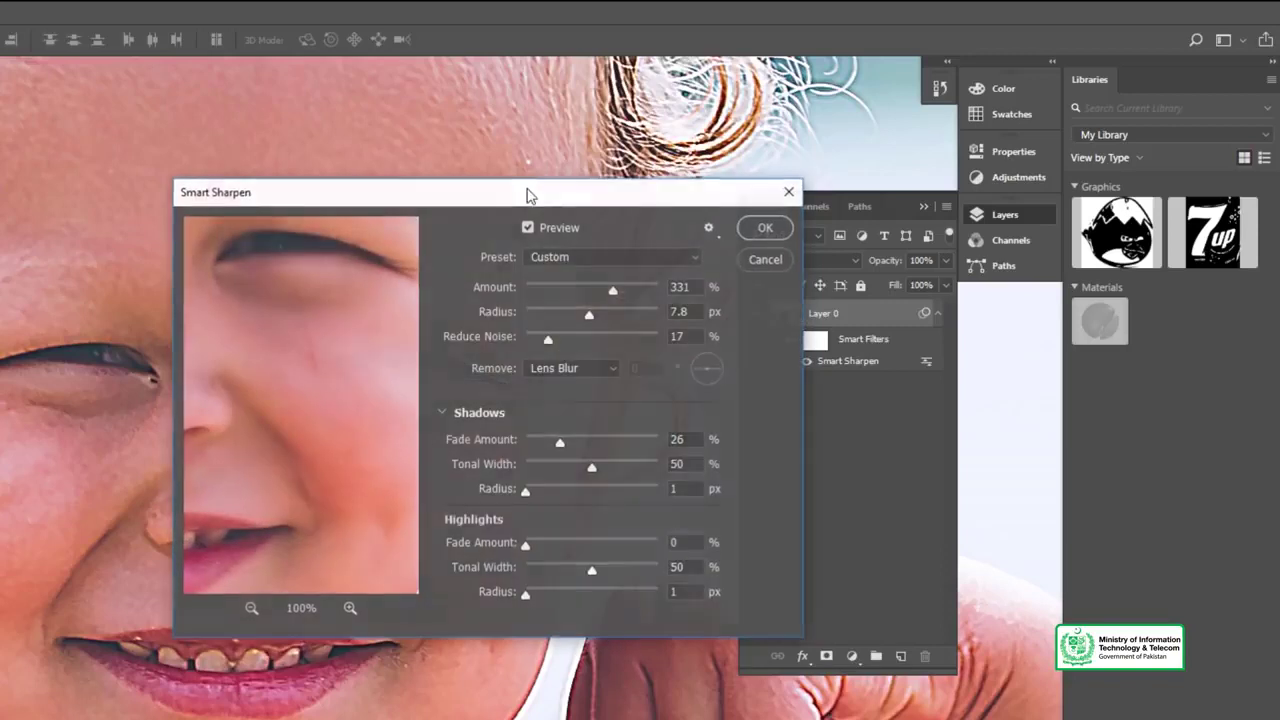
drag(523, 194, 1035, 262)
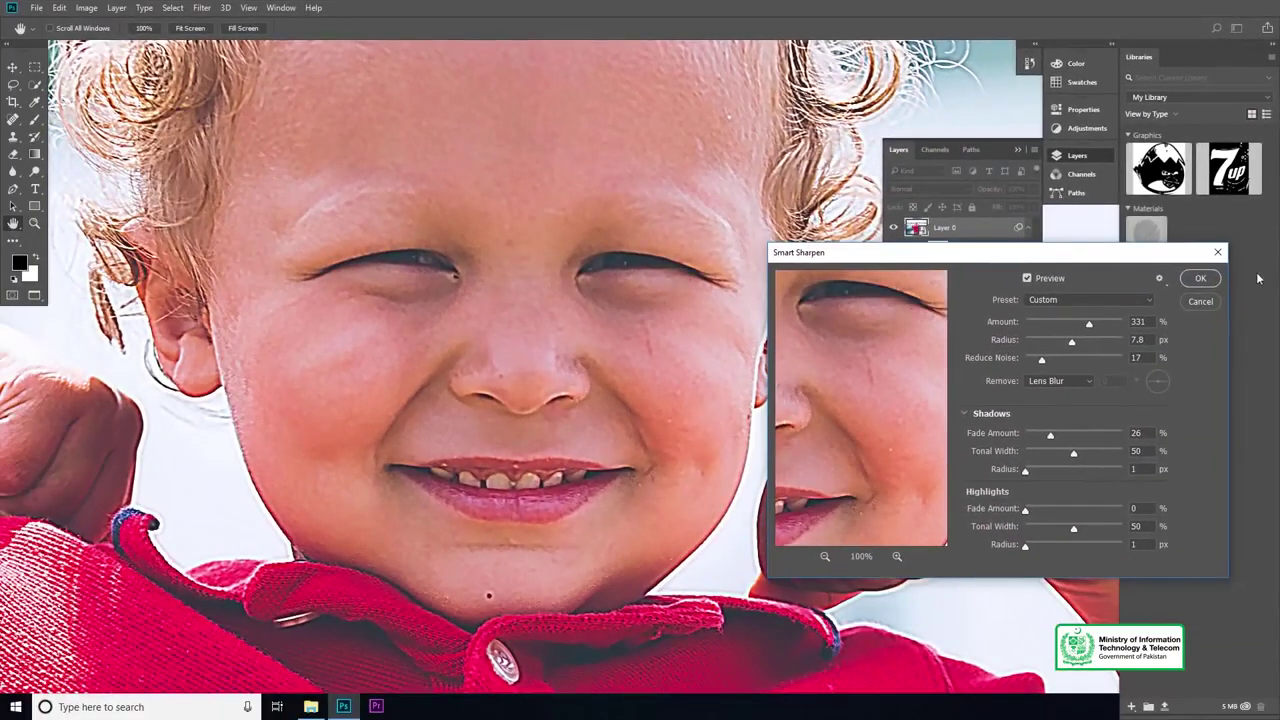
click(1202, 302)
key(z)
click(382, 28)
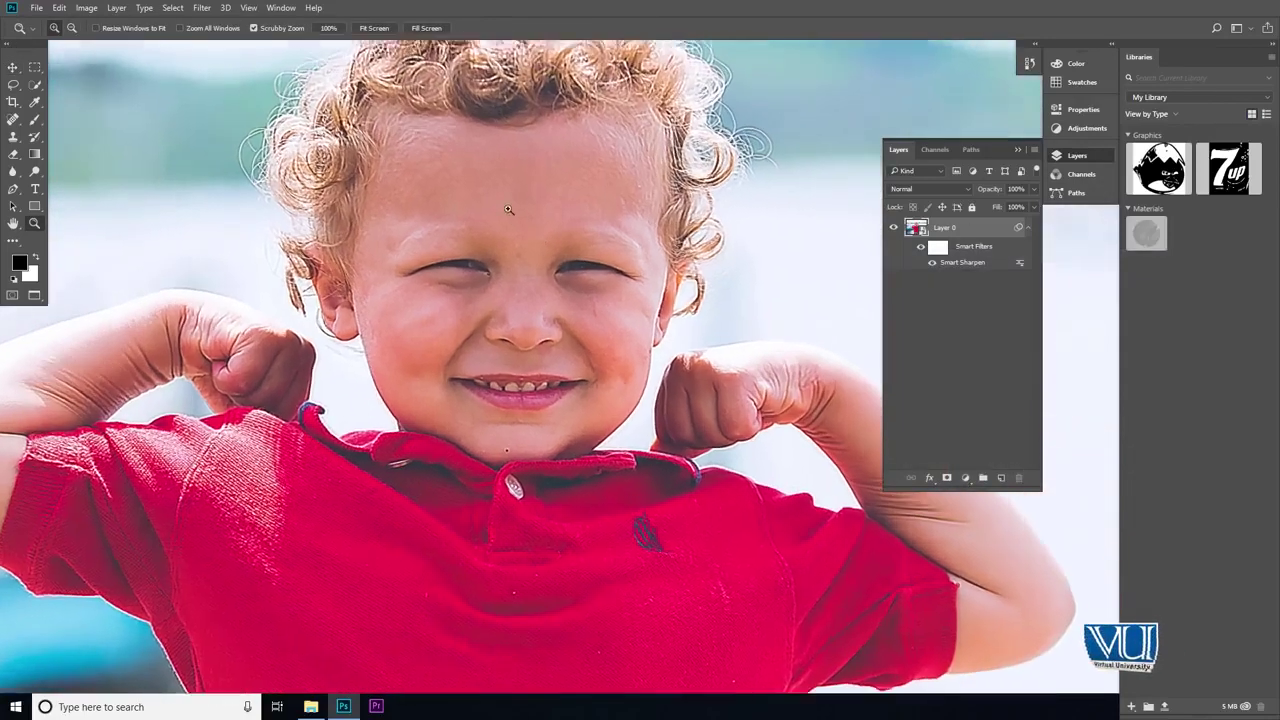
click(375, 28)
key(v)
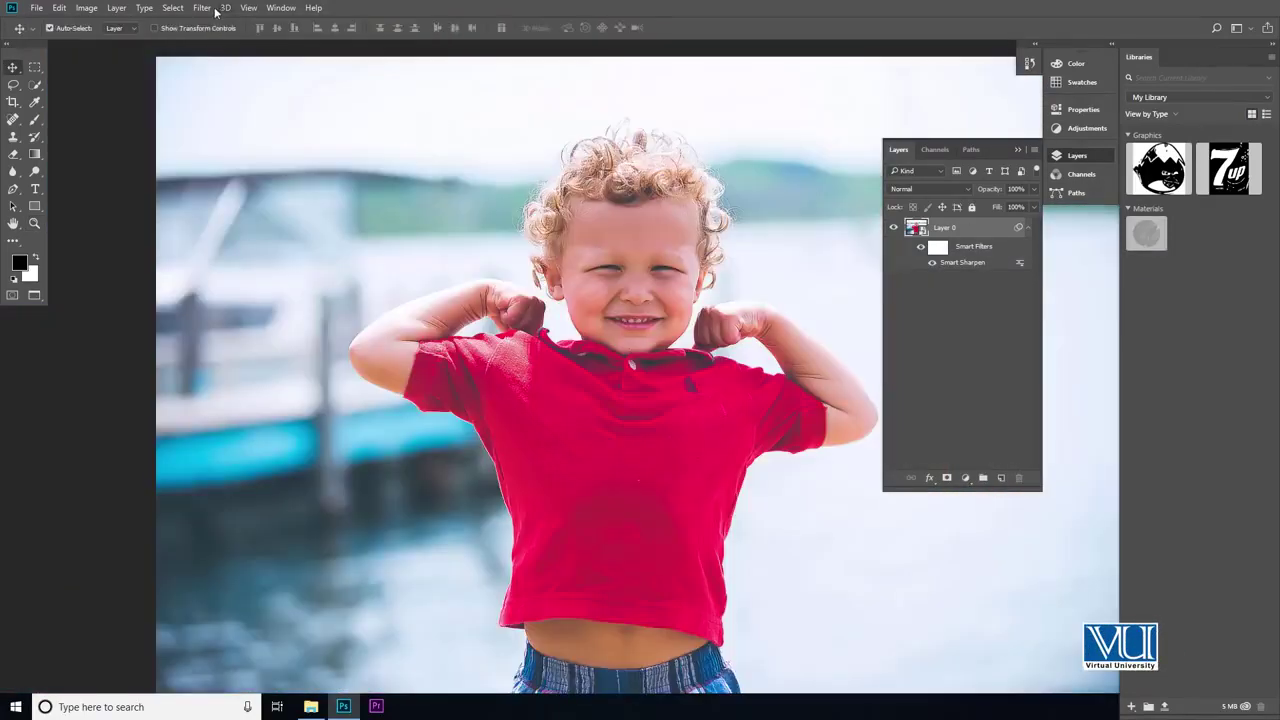
Apply a 493° Twirl smart filter to the boy photo, then undo it.
click(203, 8)
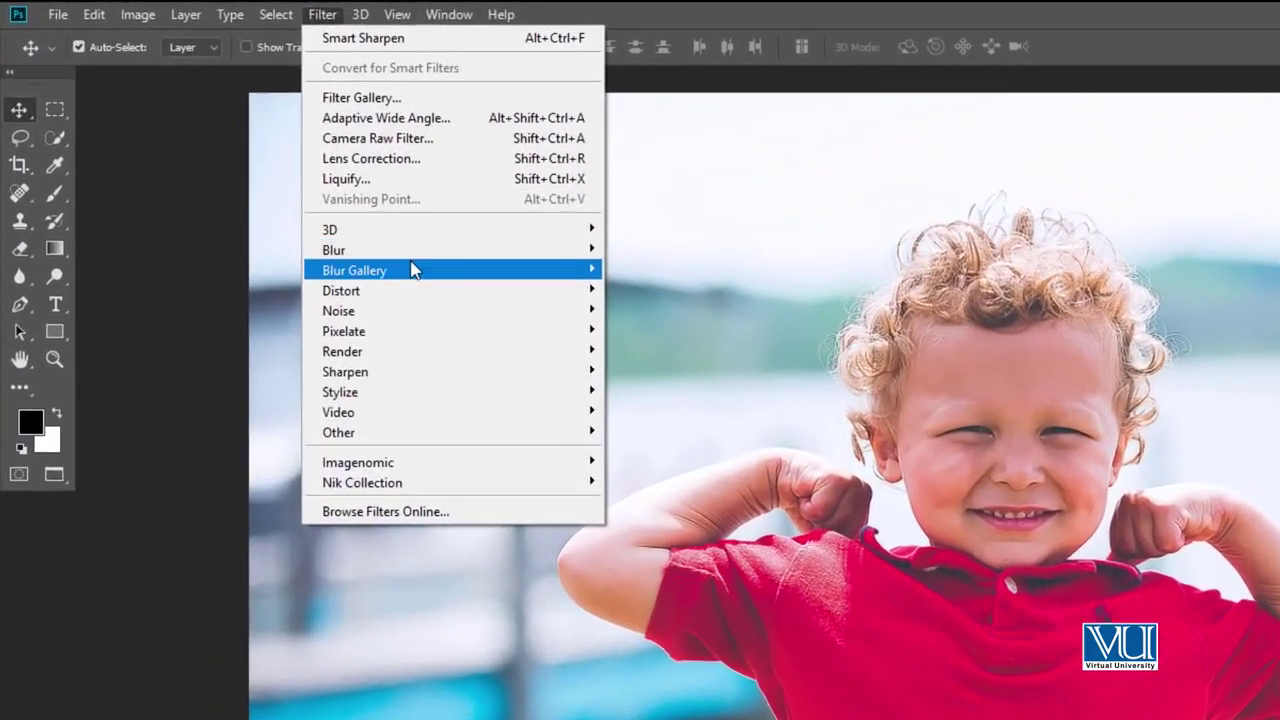
mouse_move(341, 290)
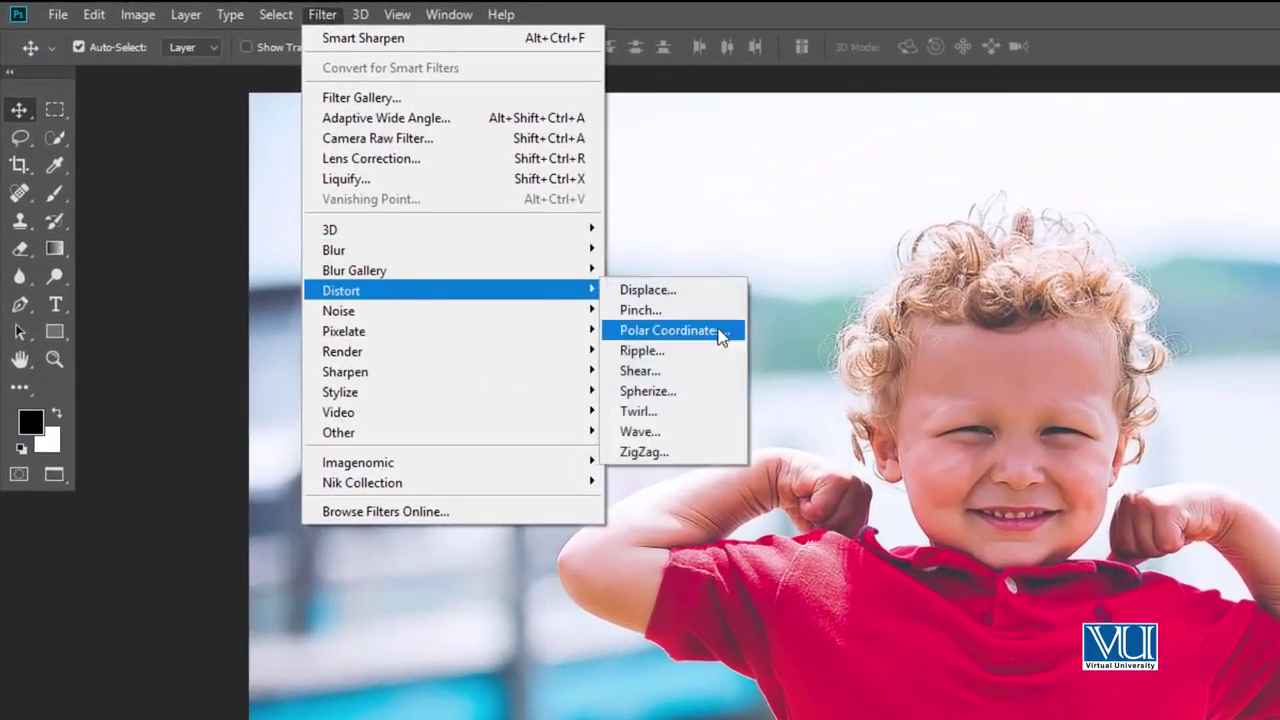
click(699, 411)
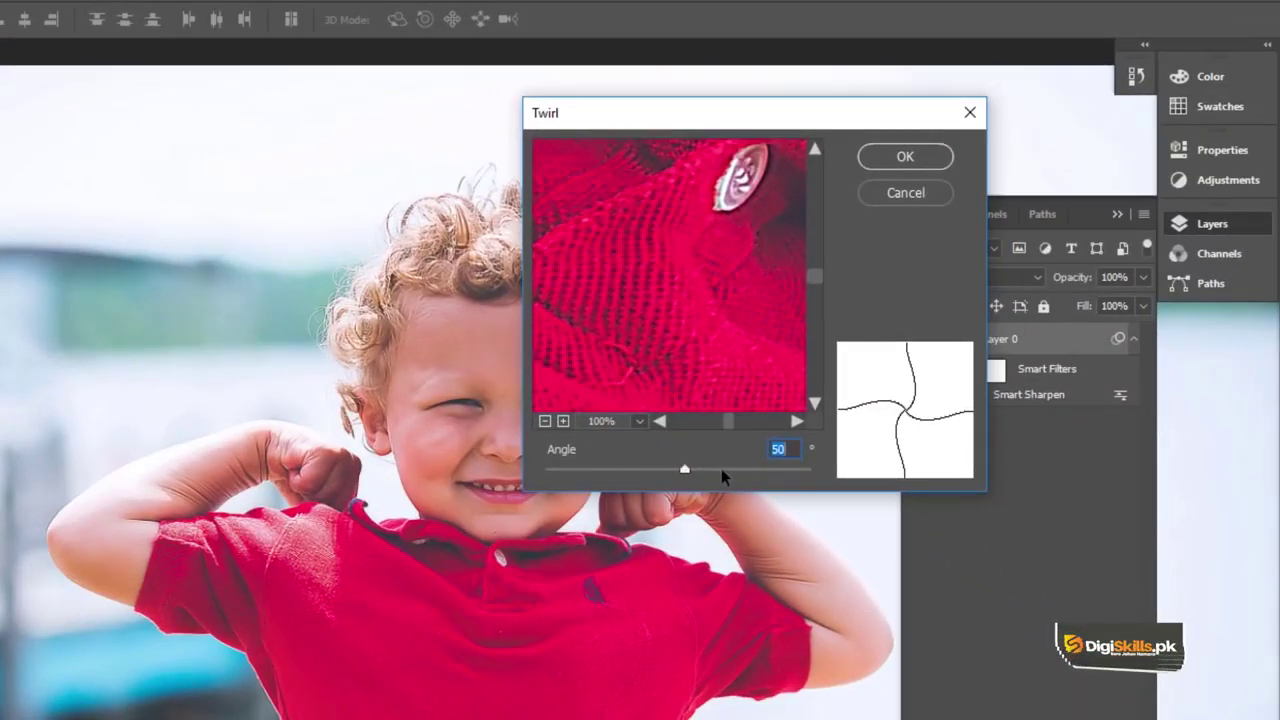
drag(721, 469, 742, 469)
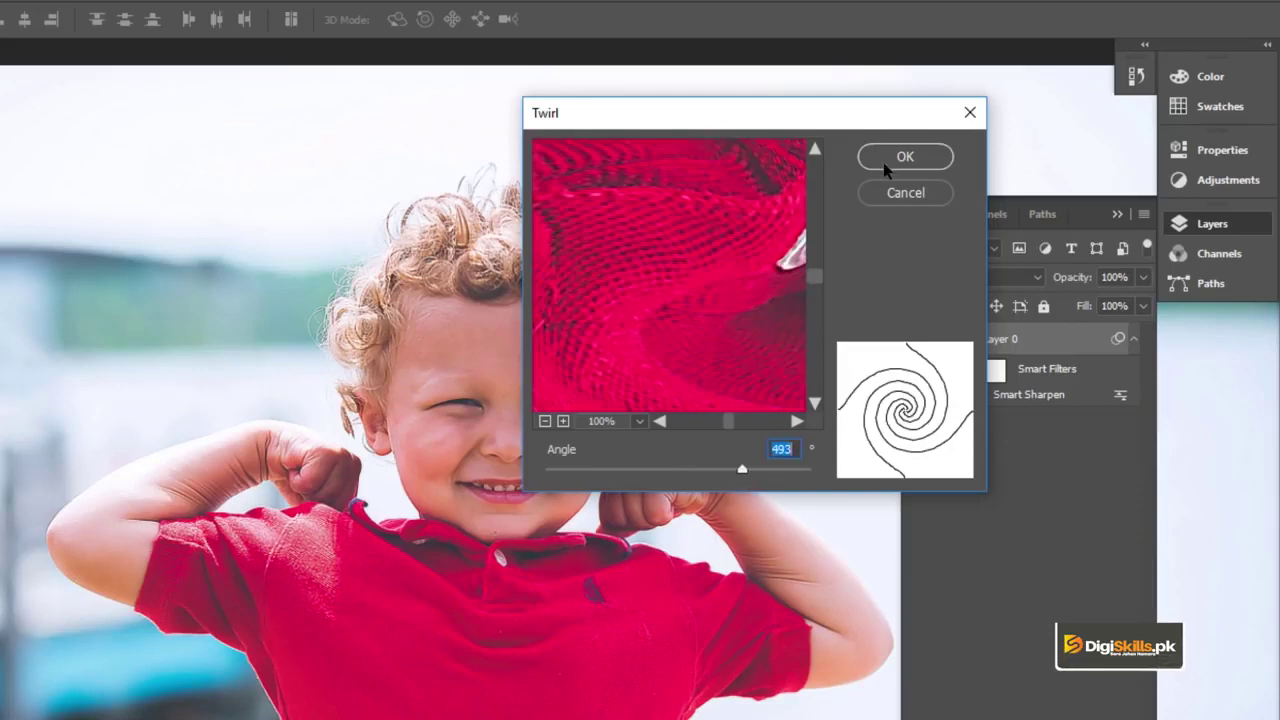
click(884, 162)
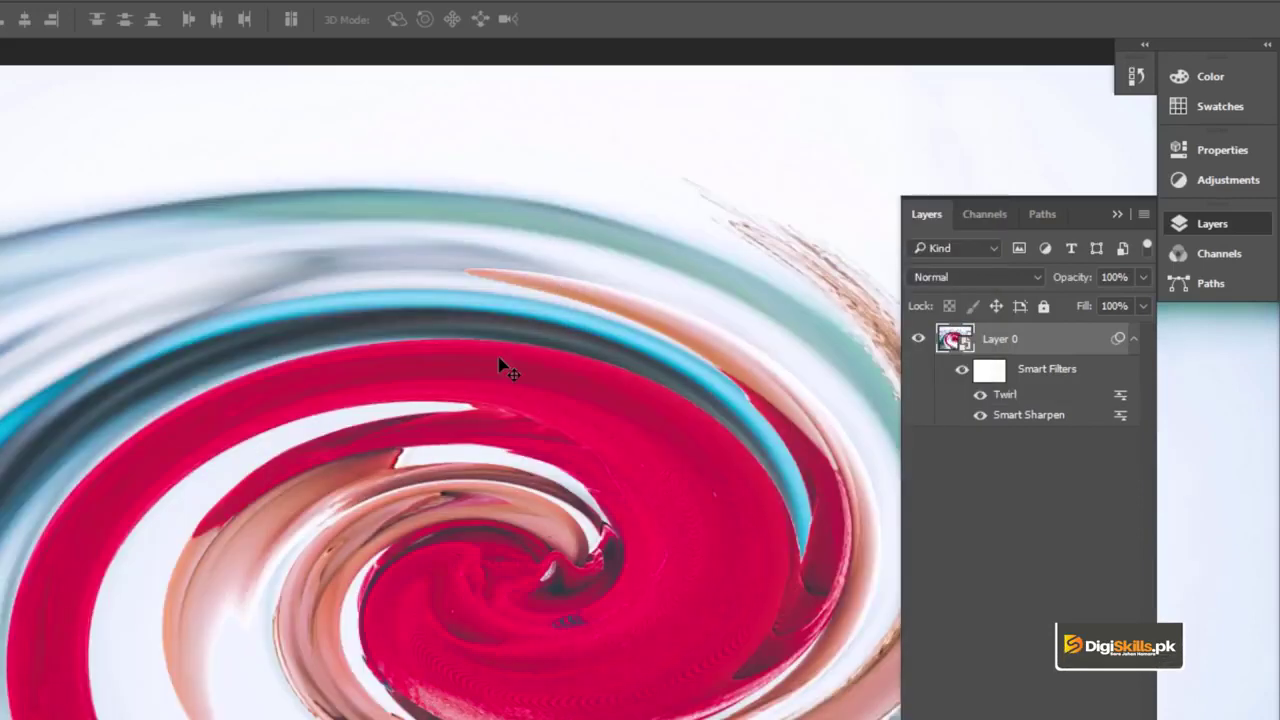
key(ctrl+z)
click(323, 13)
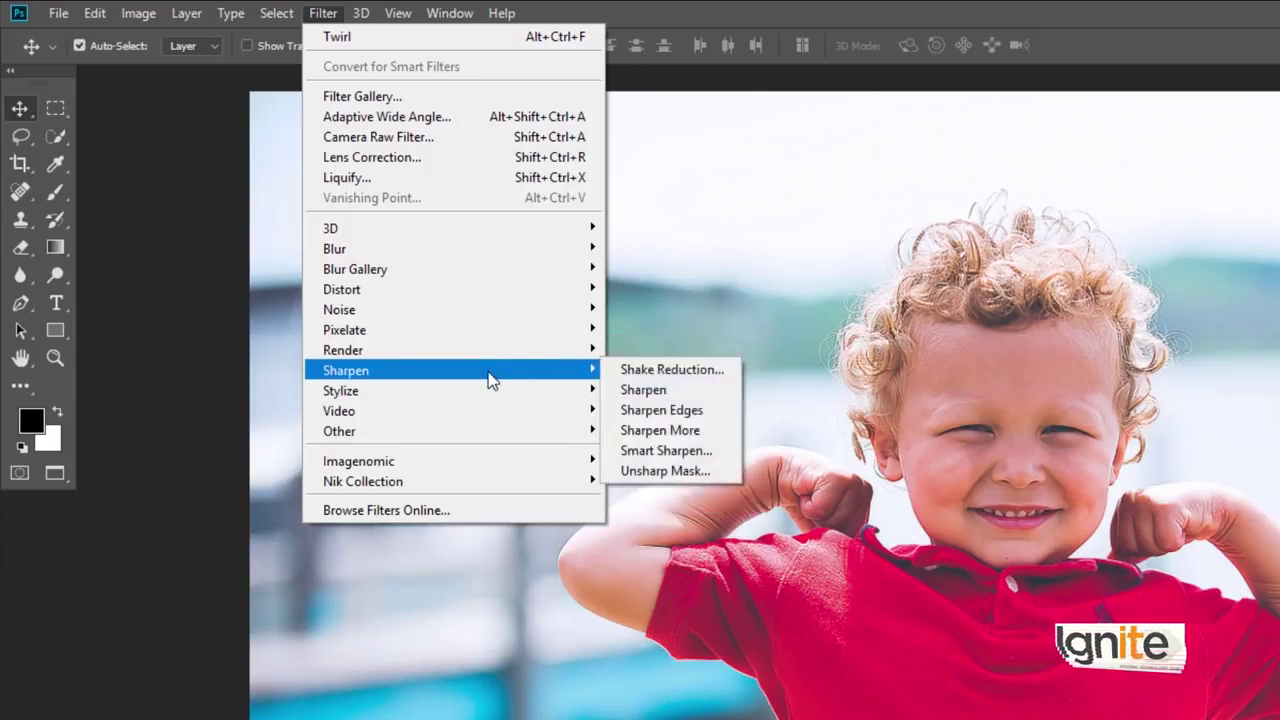
mouse_move(341, 390)
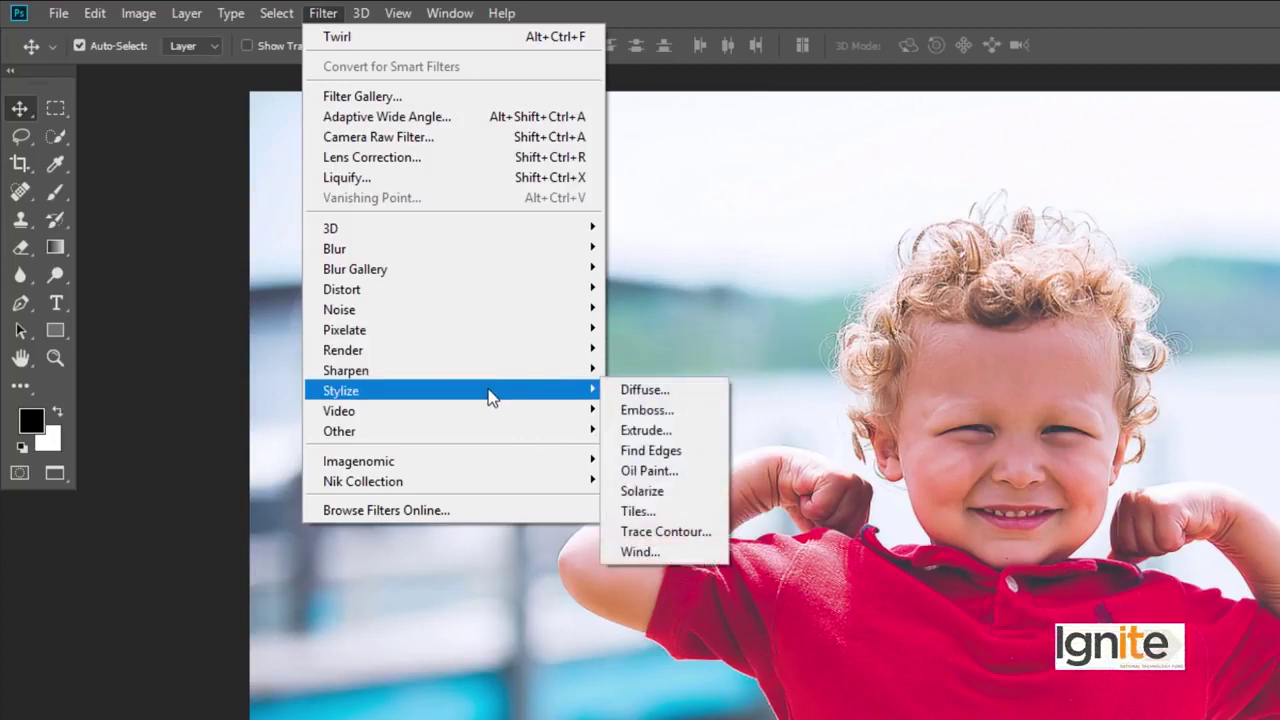
Apply Oil Paint at Stylization 6.1, Cleanliness 3.1, Scale 3.1, then zoom to inspect it.
click(640, 471)
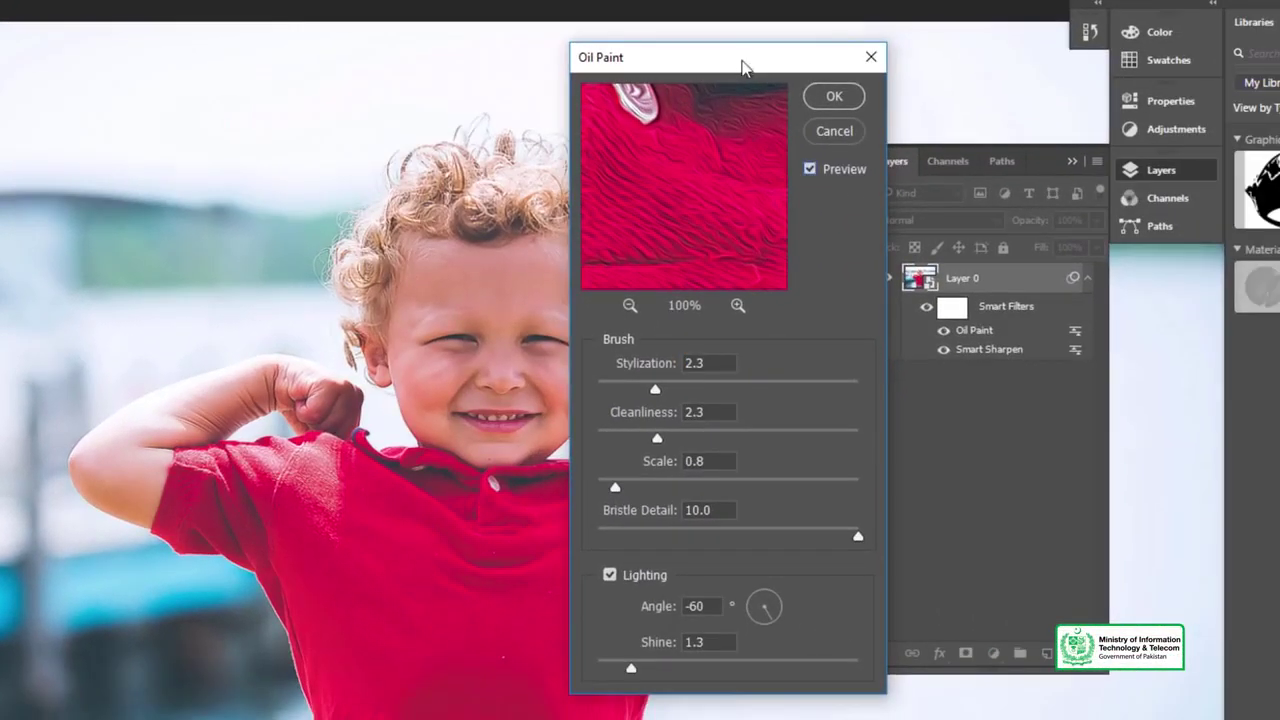
drag(742, 67, 800, 65)
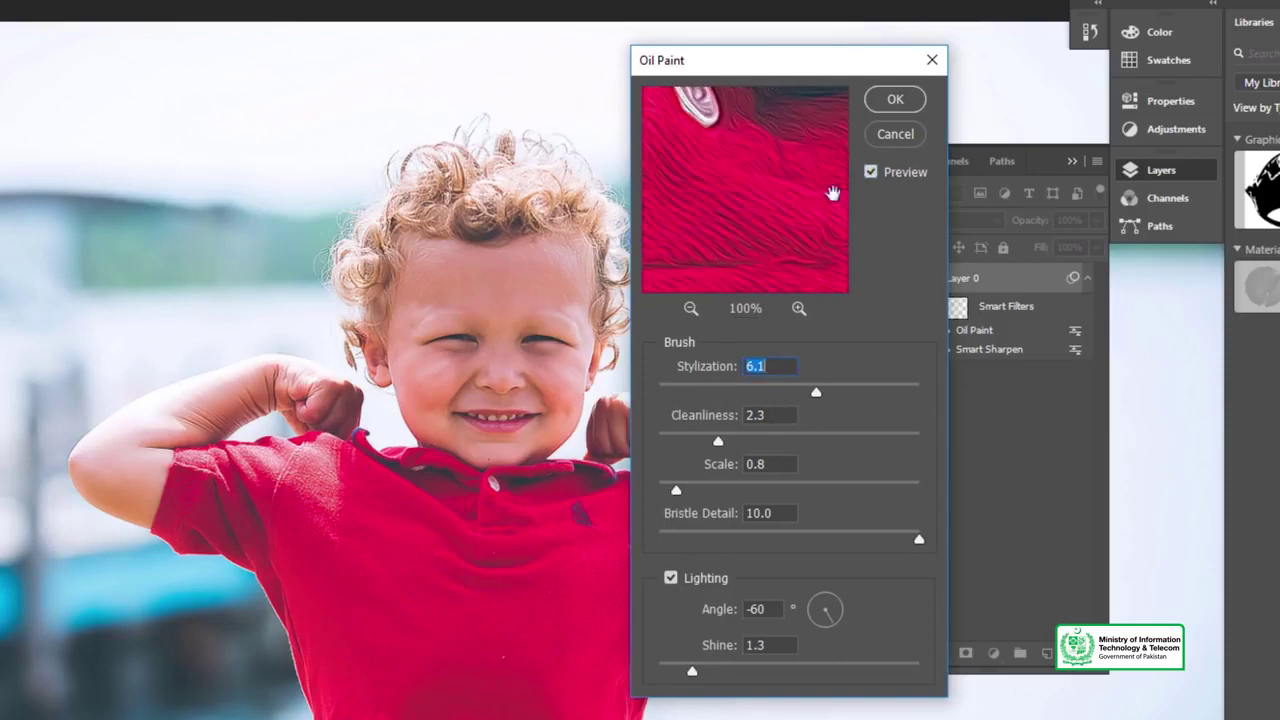
drag(766, 447, 752, 452)
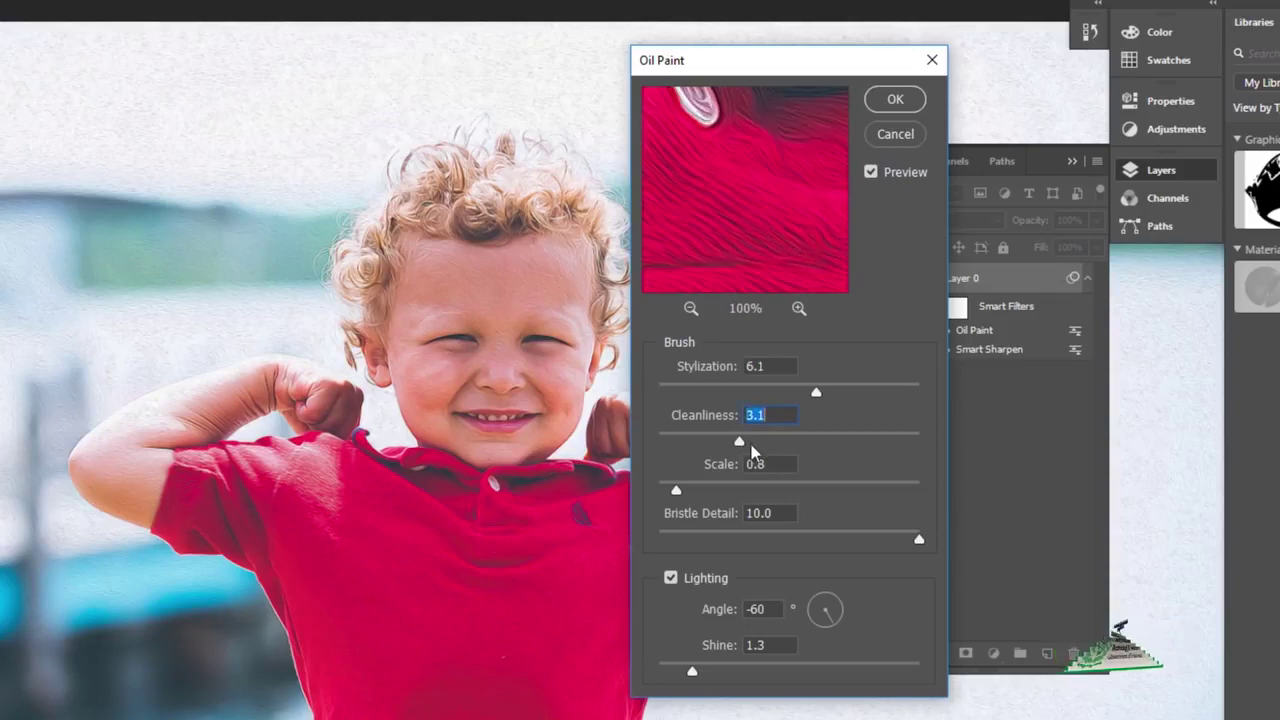
click(887, 103)
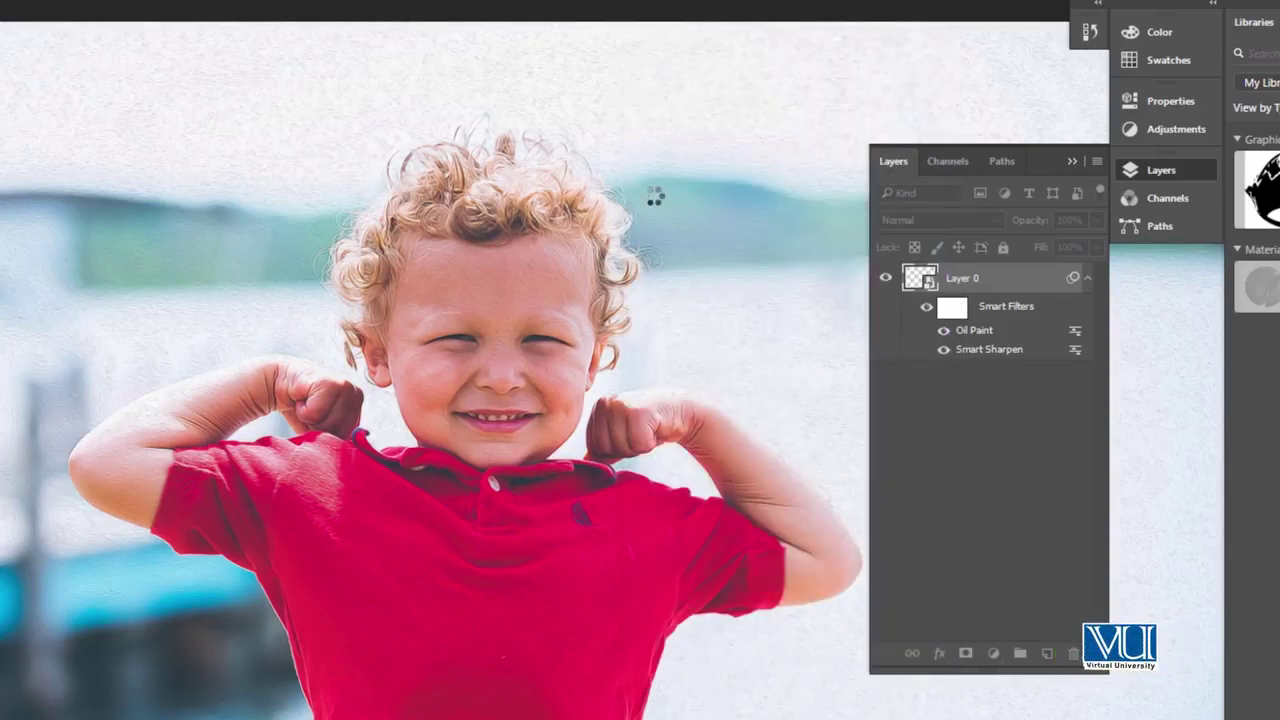
key(z)
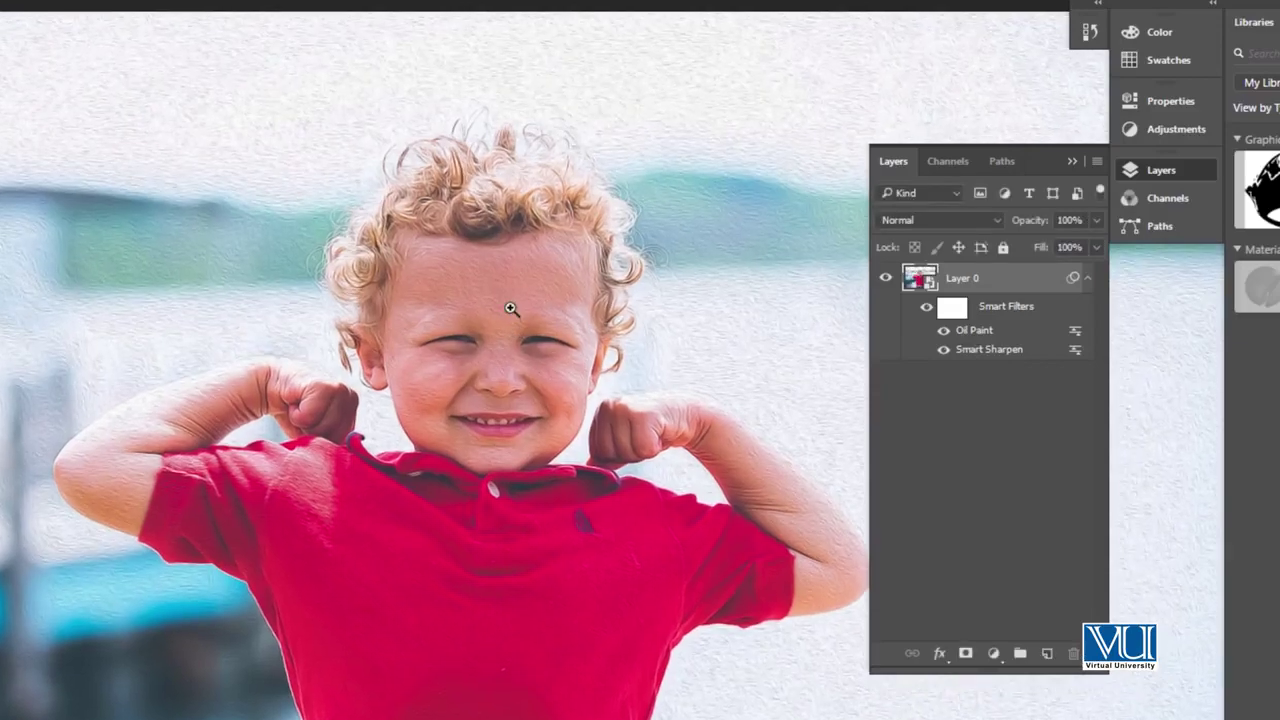
click(510, 275)
alt+click(508, 319)
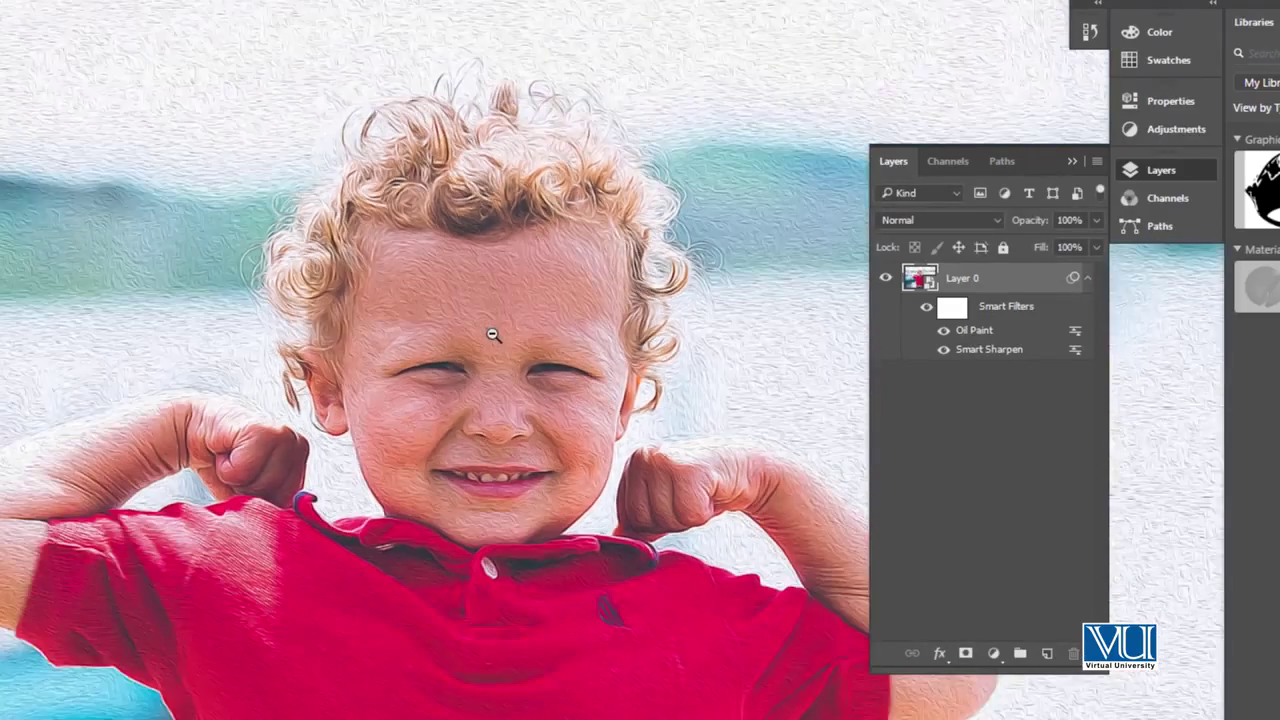